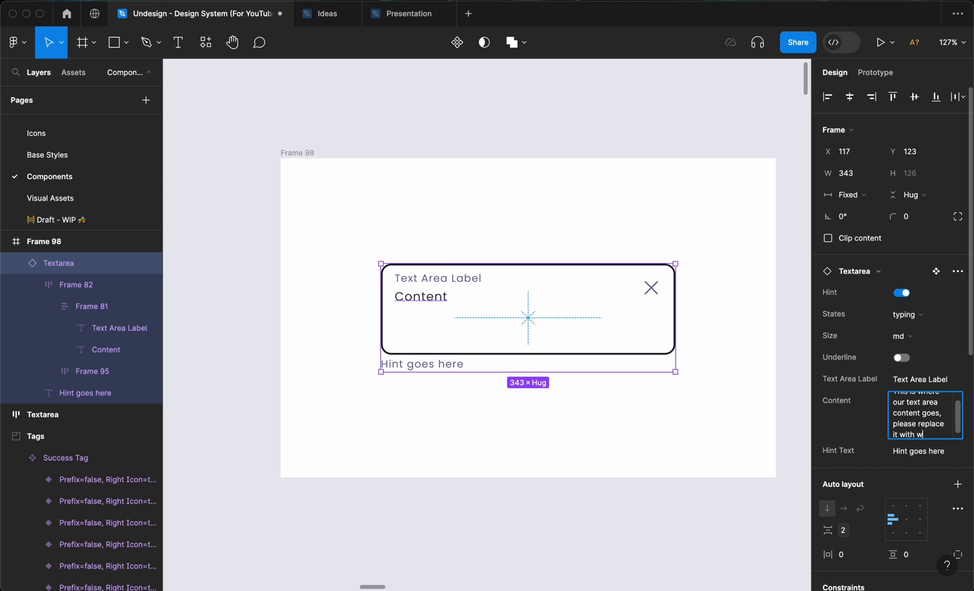
Finish the textarea instance's Content text with "whatever you have in mind or anything related to the input. This is a text are.".
{"action": "type", "text": "ever you"}
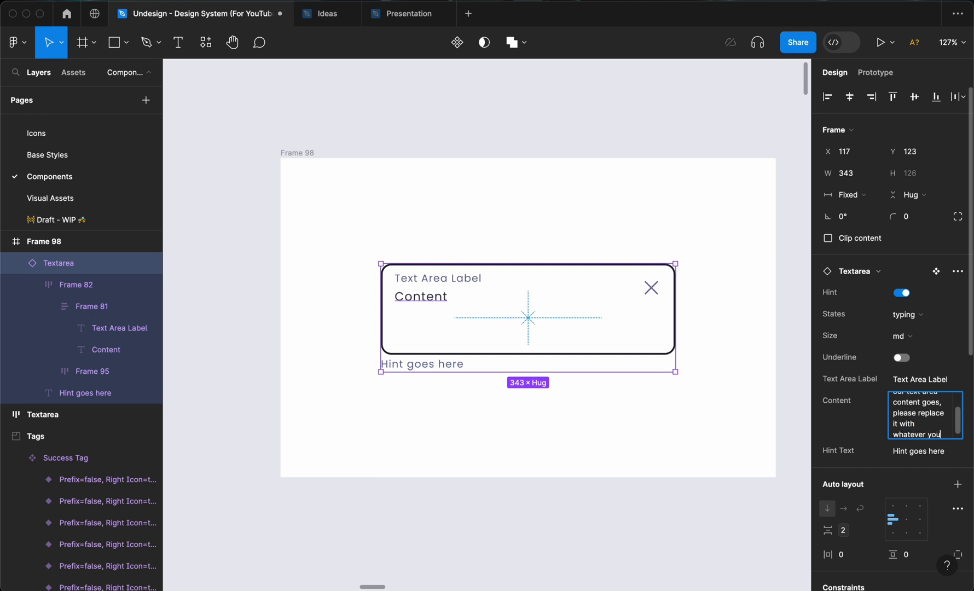
{"action": "type", "text": " have in mind or"}
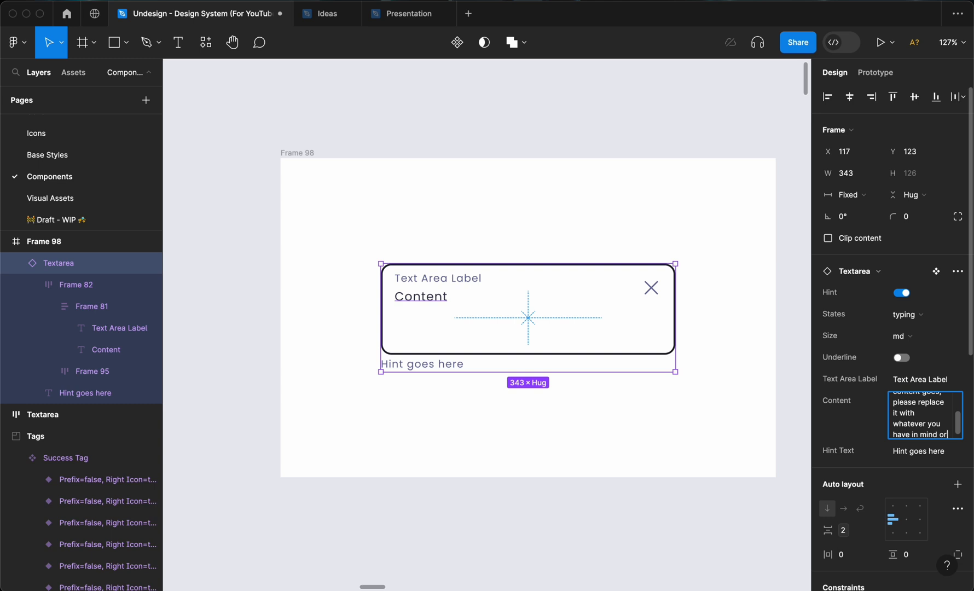
{"action": "type", "text": " anything"}
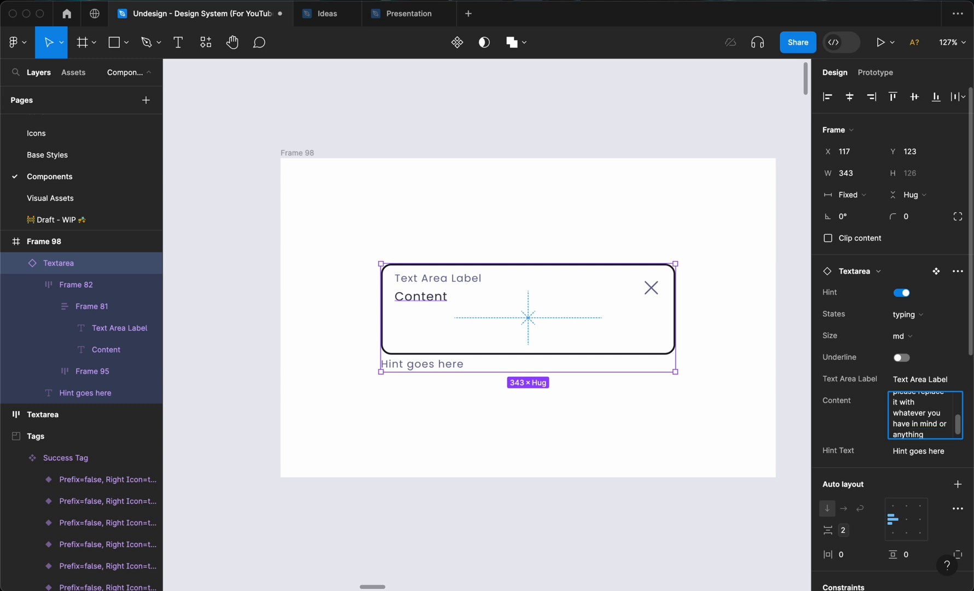
{"action": "type", "text": " related to t"}
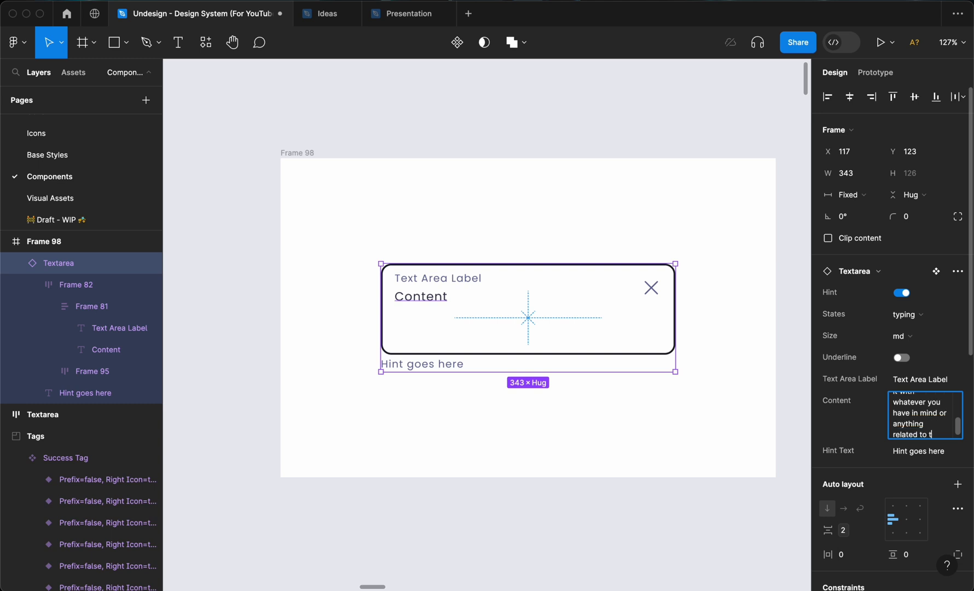
{"action": "type", "text": "he input. This is"}
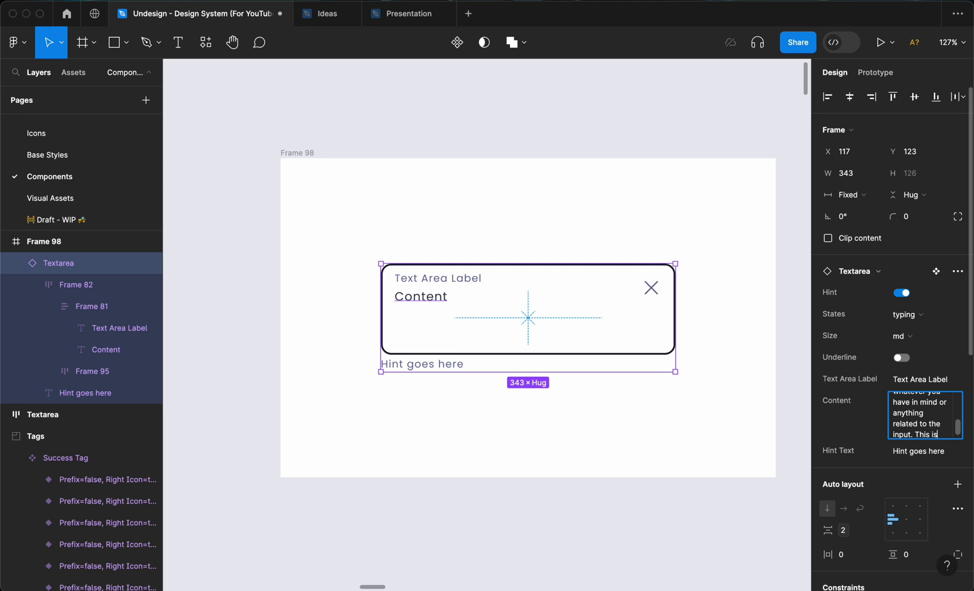
{"action": "type", "text": "a text are."}
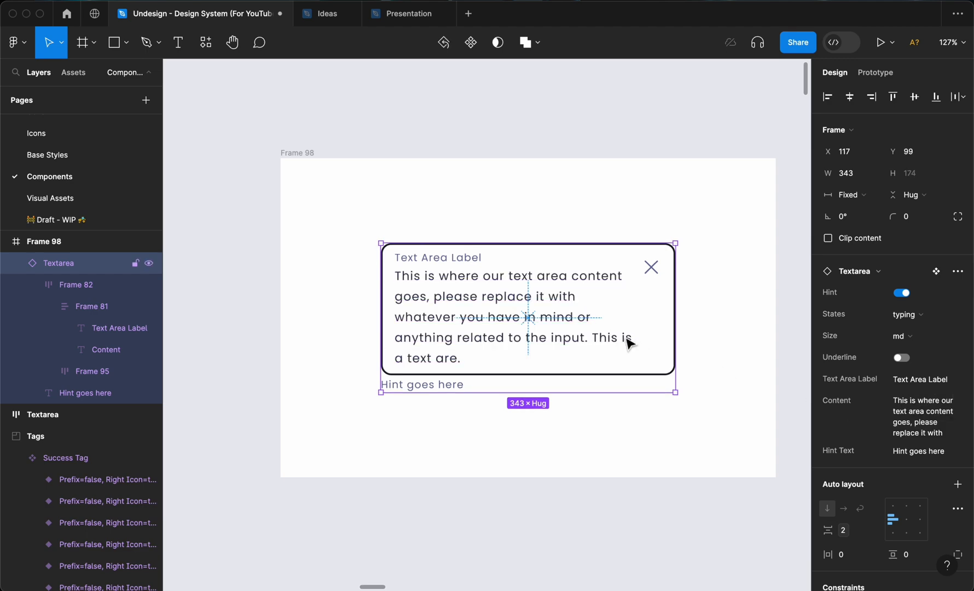
{"action": "left_click", "coordinate": [634, 227]}
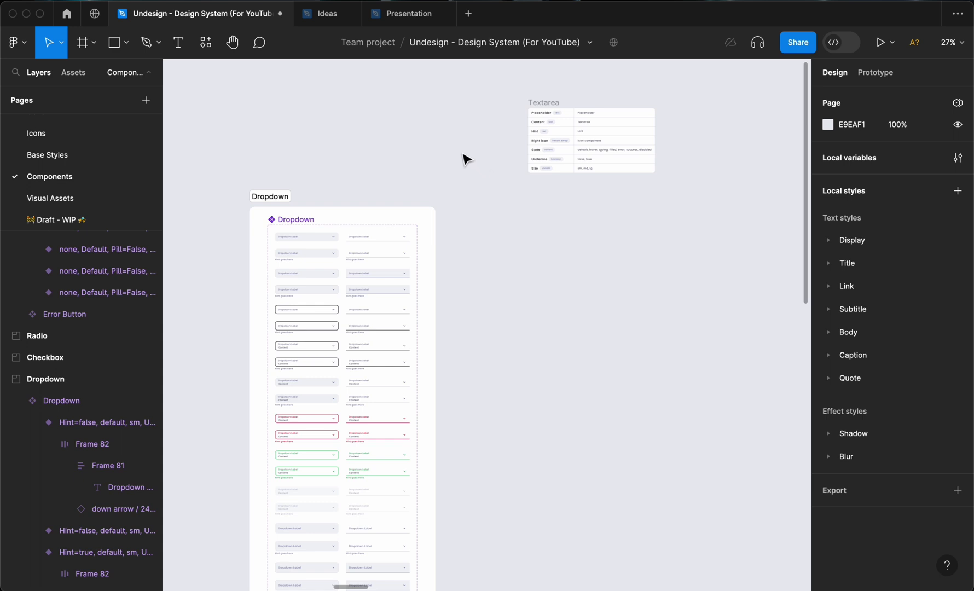
Examine the Inputs and Dropdown component sets and the Textarea property table on the Components page.
{"action": "scroll", "coordinate": [450, 160], "scroll_direction": "right", "scroll_amount": 2}
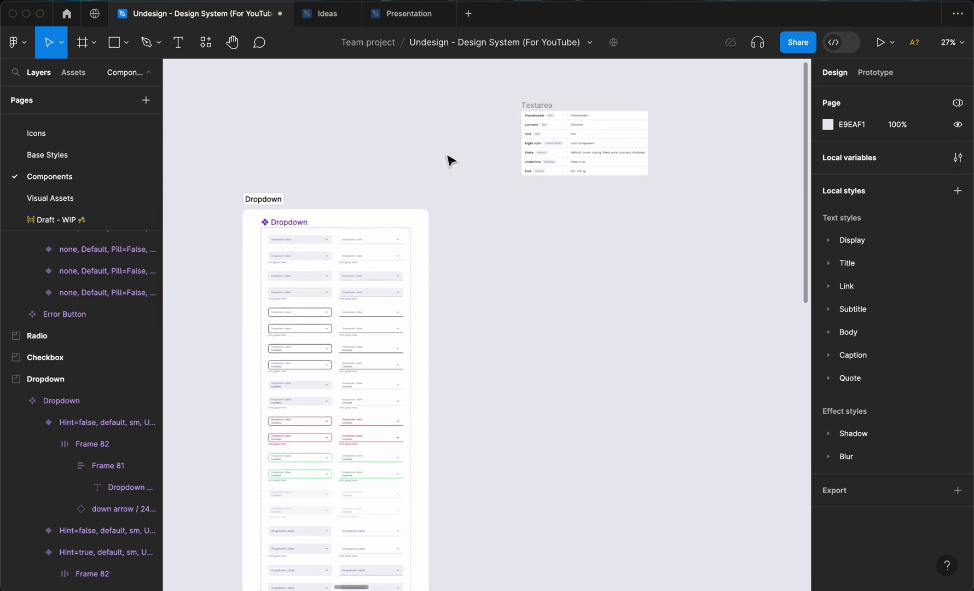
{"action": "scroll", "coordinate": [436, 160], "scroll_direction": "left", "scroll_amount": 2}
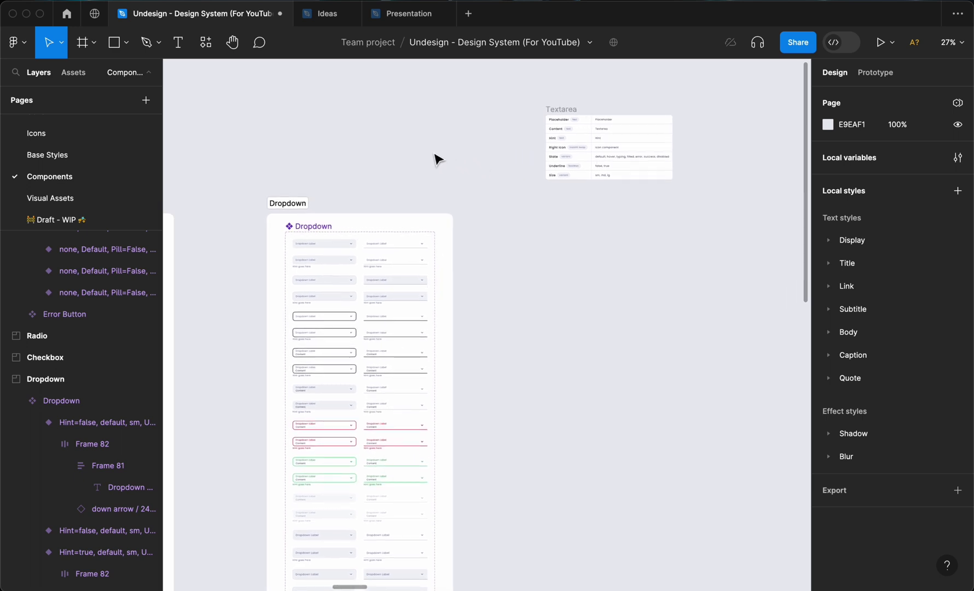
{"action": "scroll", "coordinate": [436, 160], "scroll_direction": "down", "scroll_amount": 3}
{"action": "scroll", "coordinate": [436, 159], "scroll_direction": "left", "scroll_amount": 5}
{"action": "scroll", "coordinate": [436, 159], "scroll_direction": "left", "scroll_amount": 5}
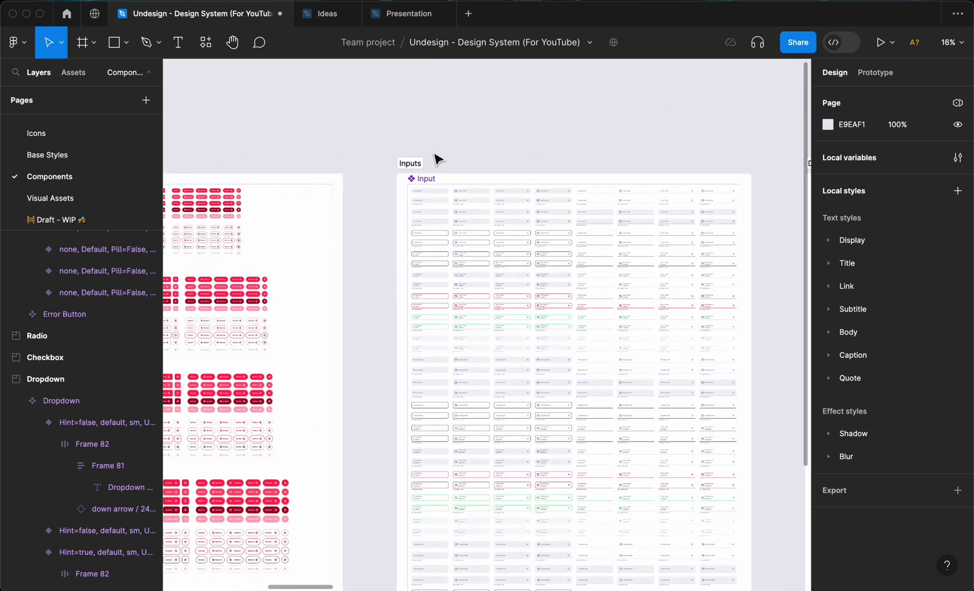
{"action": "scroll", "coordinate": [458, 173], "scroll_direction": "right", "scroll_amount": 8}
{"action": "scroll", "coordinate": [459, 173], "scroll_direction": "up", "scroll_amount": 2}
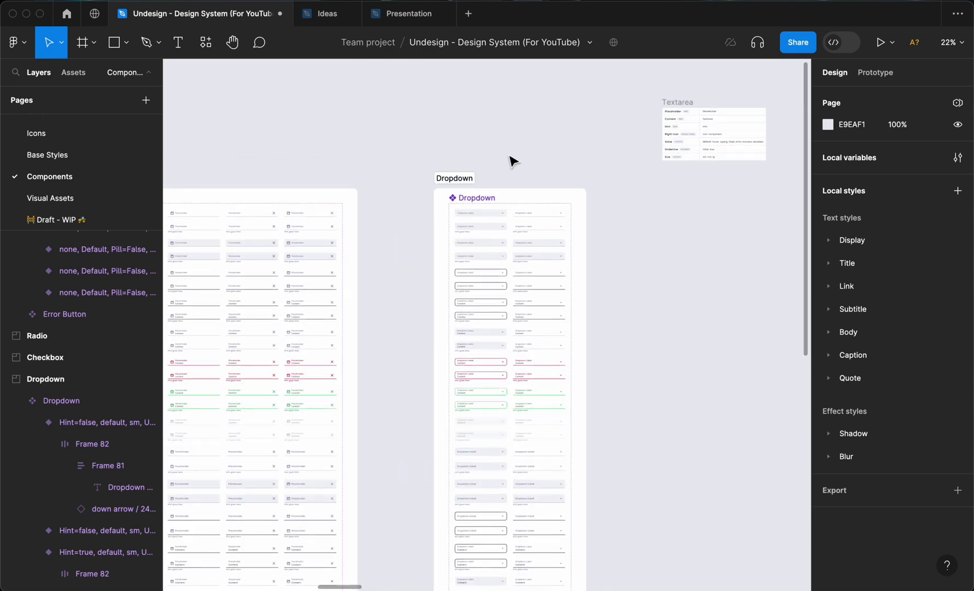
{"action": "scroll", "coordinate": [481, 189], "scroll_direction": "left", "scroll_amount": 10}
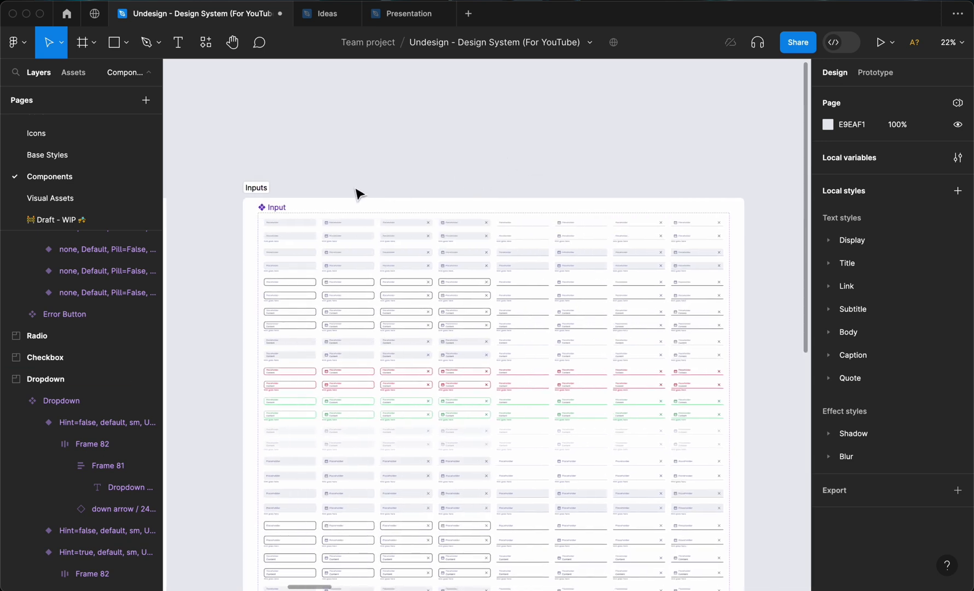
{"action": "scroll", "coordinate": [331, 192], "scroll_direction": "right", "scroll_amount": 1}
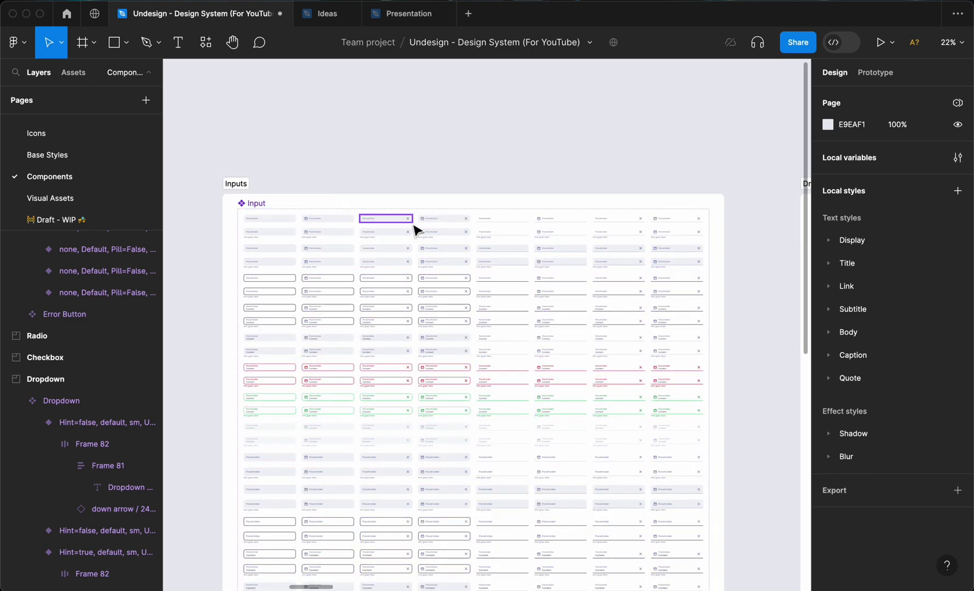
{"action": "scroll", "coordinate": [413, 226], "scroll_direction": "right", "scroll_amount": 5}
{"action": "scroll", "coordinate": [309, 246], "scroll_direction": "left", "scroll_amount": 6}
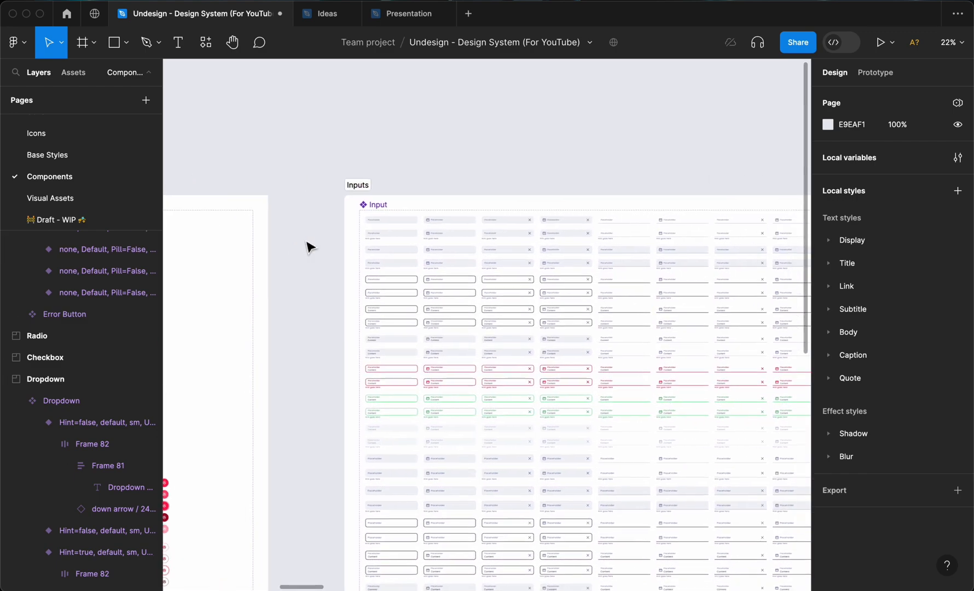
{"action": "scroll", "coordinate": [391, 213], "scroll_direction": "right", "scroll_amount": 4}
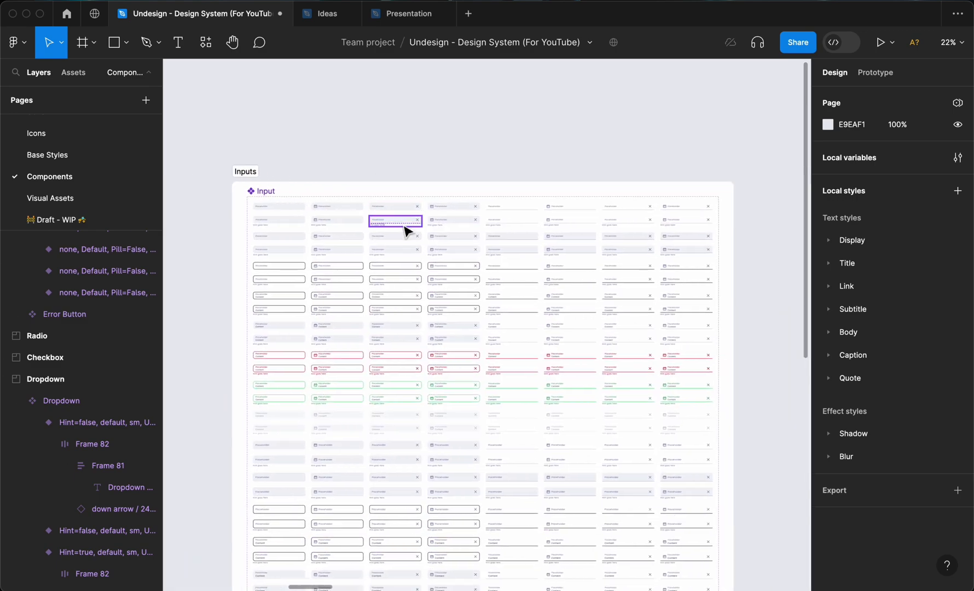
{"action": "scroll", "coordinate": [606, 250], "scroll_direction": "right", "scroll_amount": 3}
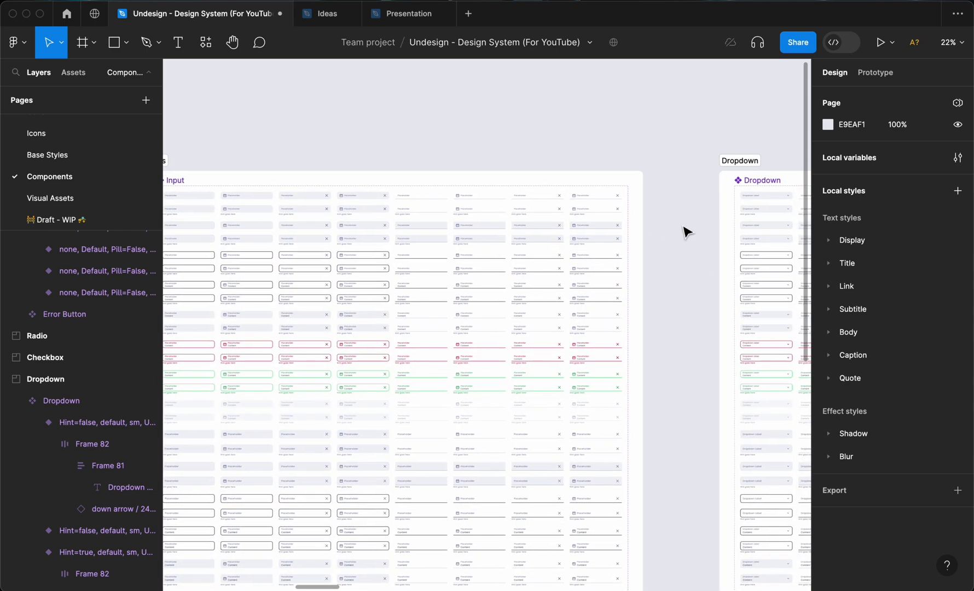
{"action": "scroll", "coordinate": [685, 228], "scroll_direction": "right", "scroll_amount": 4}
{"action": "scroll", "coordinate": [594, 192], "scroll_direction": "right", "scroll_amount": 4}
{"action": "scroll", "coordinate": [597, 191], "scroll_direction": "up", "scroll_amount": 3}
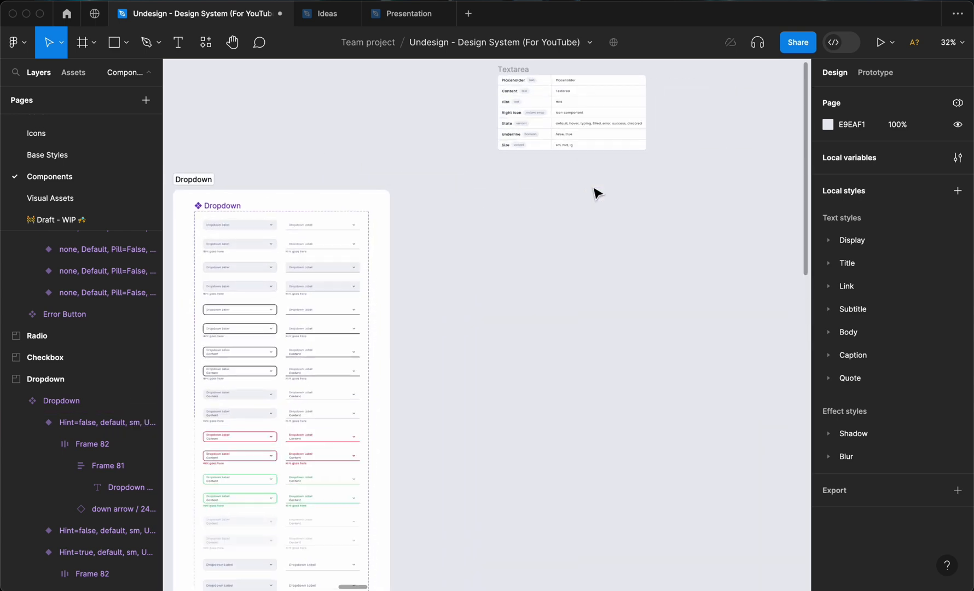
{"action": "scroll", "coordinate": [572, 144], "scroll_direction": "down", "scroll_amount": 1}
{"action": "scroll", "coordinate": [572, 144], "scroll_direction": "up", "scroll_amount": 2}
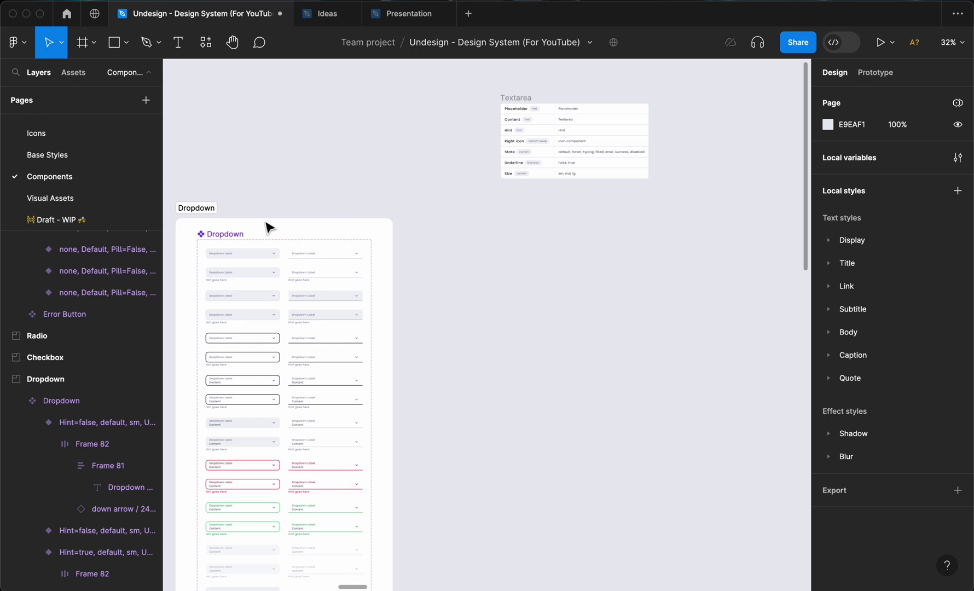
{"action": "scroll", "coordinate": [262, 228], "scroll_direction": "down", "scroll_amount": 2}
{"action": "scroll", "coordinate": [263, 227], "scroll_direction": "up", "scroll_amount": 3}
Duplicate the Dropdown component set out of its frame, placing the copy directly below the Textarea property table.
{"action": "left_click", "coordinate": [223, 239]}
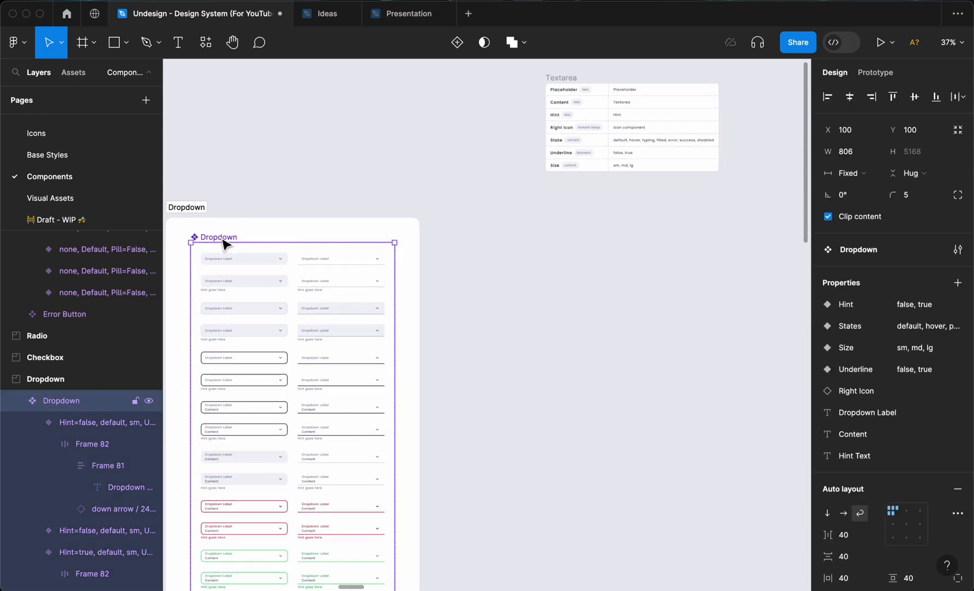
{"action": "scroll", "coordinate": [520, 176], "scroll_direction": "up", "scroll_amount": 5}
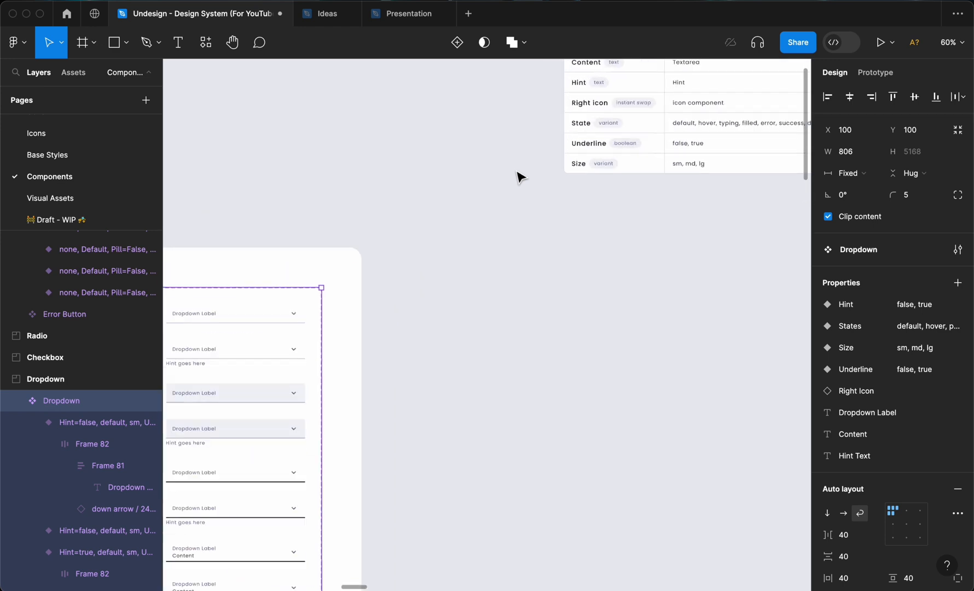
{"action": "scroll", "coordinate": [520, 176], "scroll_direction": "up", "scroll_amount": 1}
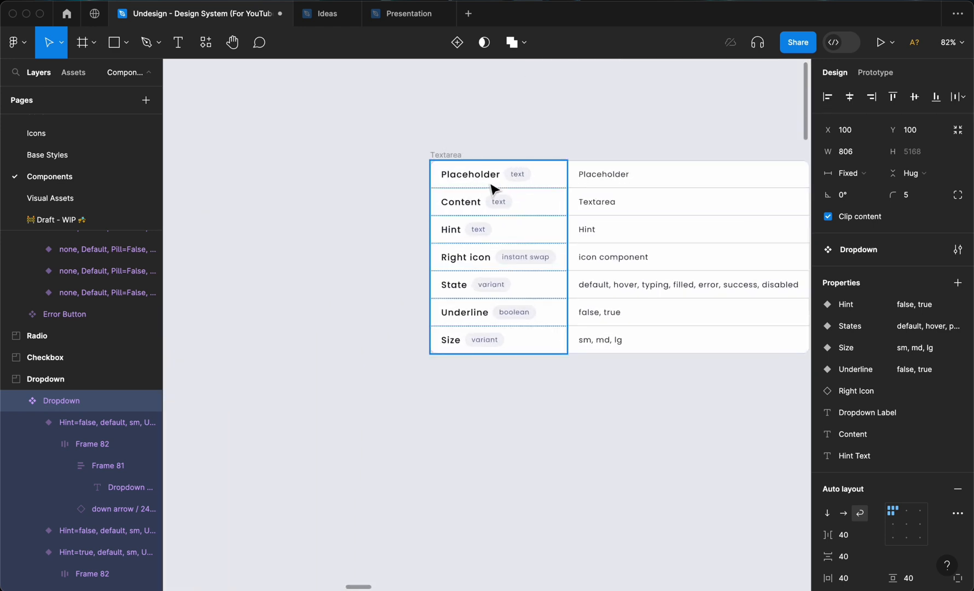
{"action": "scroll", "coordinate": [485, 271], "scroll_direction": "down", "scroll_amount": 4}
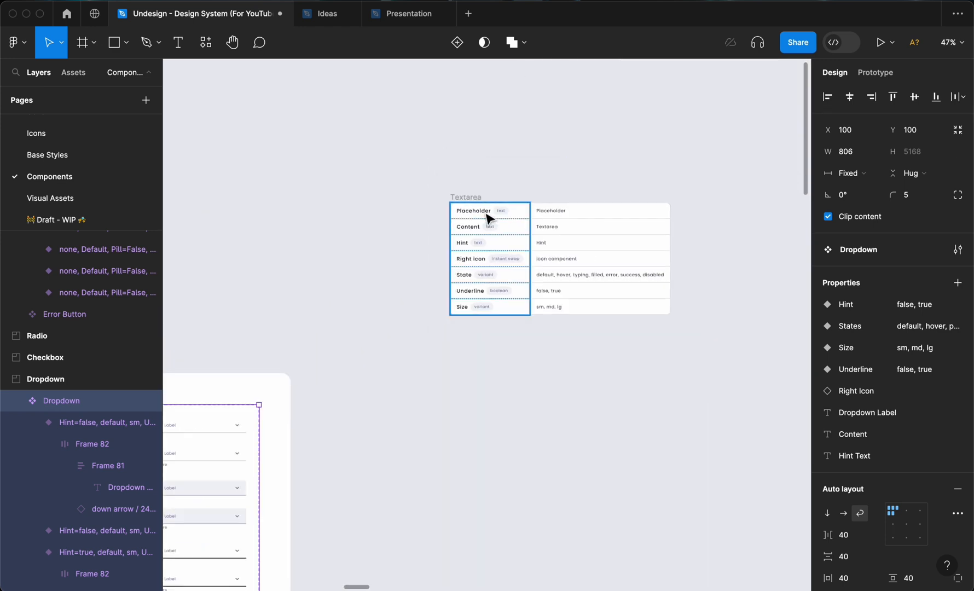
{"action": "scroll", "coordinate": [294, 339], "scroll_direction": "left", "scroll_amount": 4}
{"action": "scroll", "coordinate": [294, 339], "scroll_direction": "down", "scroll_amount": 1}
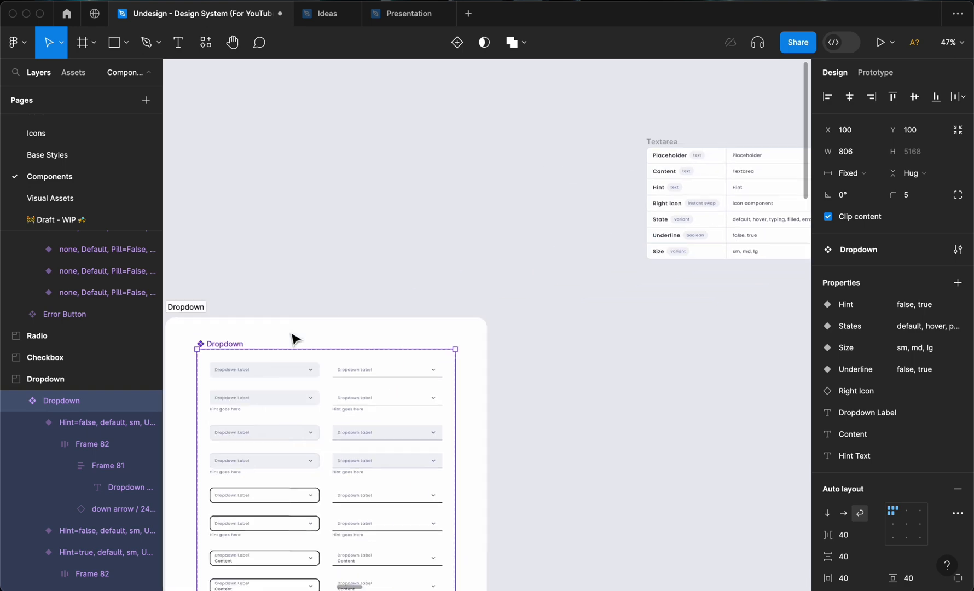
{"action": "scroll", "coordinate": [291, 328], "scroll_direction": "down", "scroll_amount": 2}
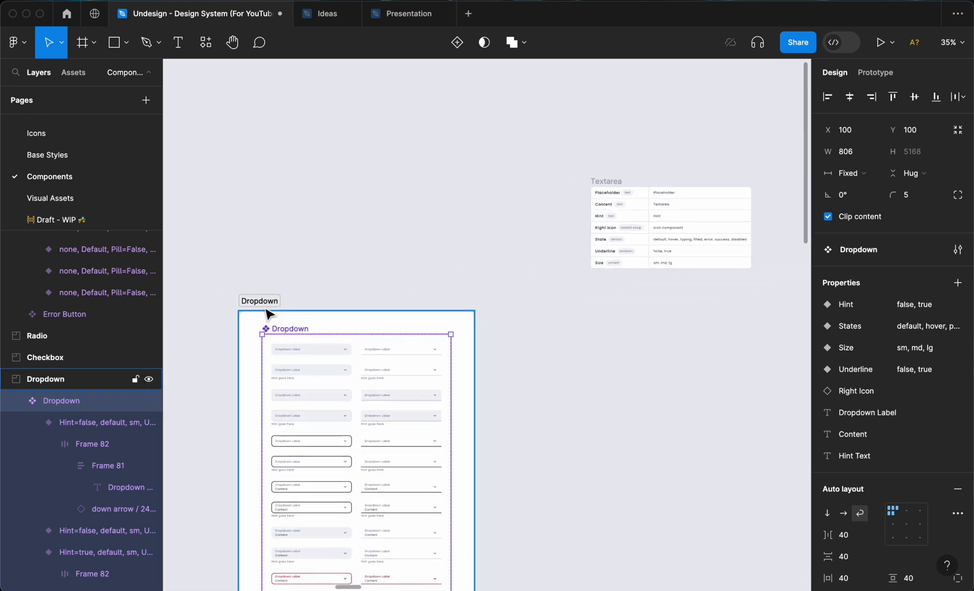
{"action": "scroll", "coordinate": [268, 315], "scroll_direction": "down", "scroll_amount": 2}
{"action": "scroll", "coordinate": [268, 314], "scroll_direction": "left", "scroll_amount": 8}
{"action": "scroll", "coordinate": [269, 315], "scroll_direction": "right", "scroll_amount": 8}
{"action": "scroll", "coordinate": [268, 315], "scroll_direction": "up", "scroll_amount": 2}
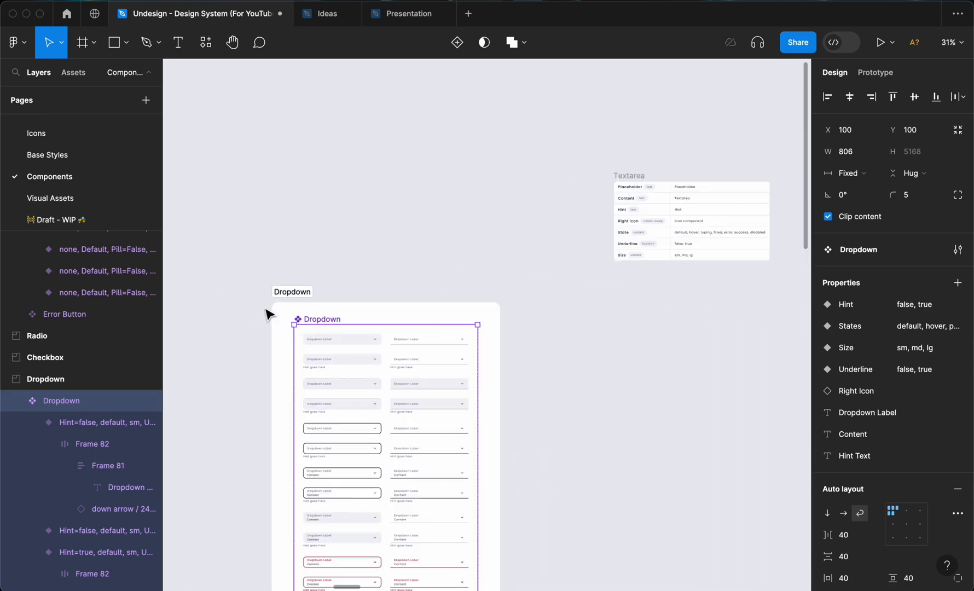
{"action": "scroll", "coordinate": [327, 318], "scroll_direction": "up", "scroll_amount": 2}
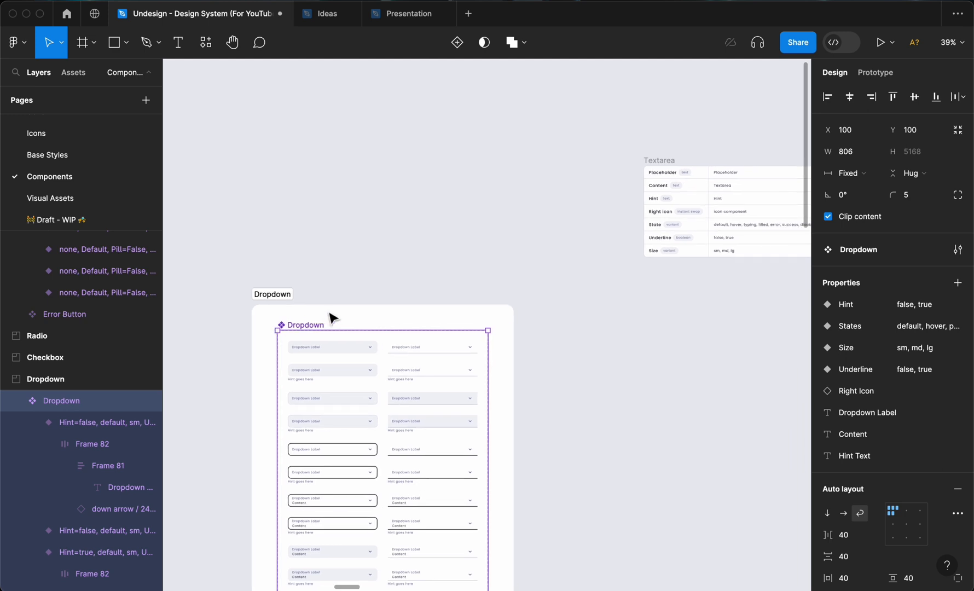
{"action": "scroll", "coordinate": [311, 326], "scroll_direction": "right", "scroll_amount": 2}
{"action": "scroll", "coordinate": [311, 326], "scroll_direction": "down", "scroll_amount": 1}
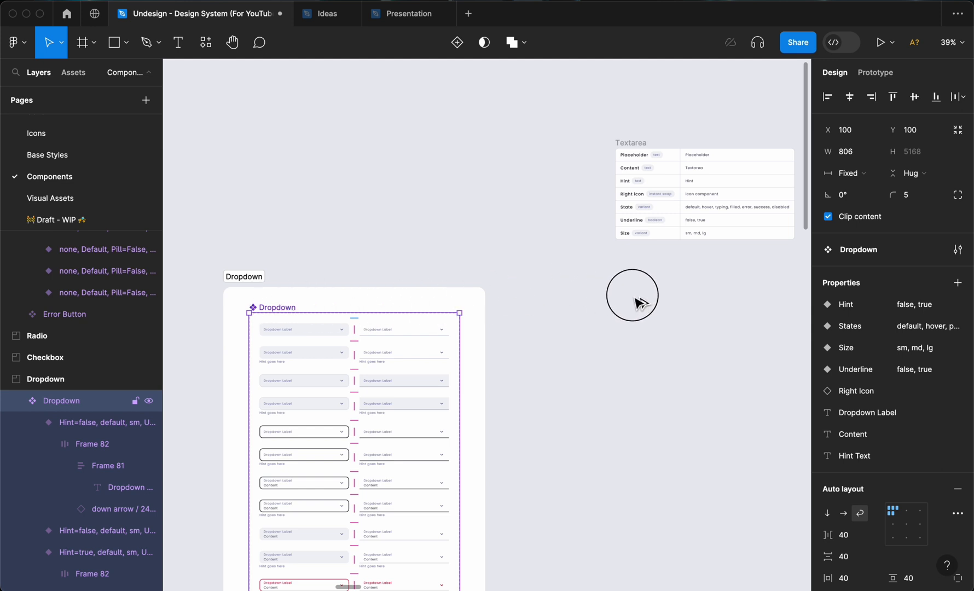
{"action": "left_click_drag", "start_coordinate": [638, 303], "coordinate": [645, 301]}
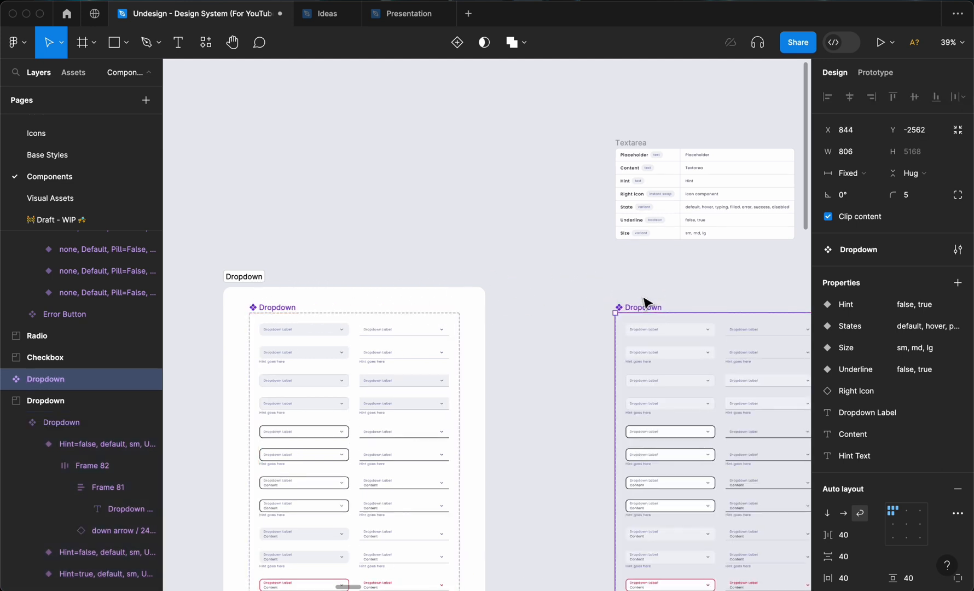
Rename the duplicated component set as Textarea and move it up to Y -2606, closer to the property table.
{"action": "scroll", "coordinate": [734, 294], "scroll_direction": "right", "scroll_amount": 5}
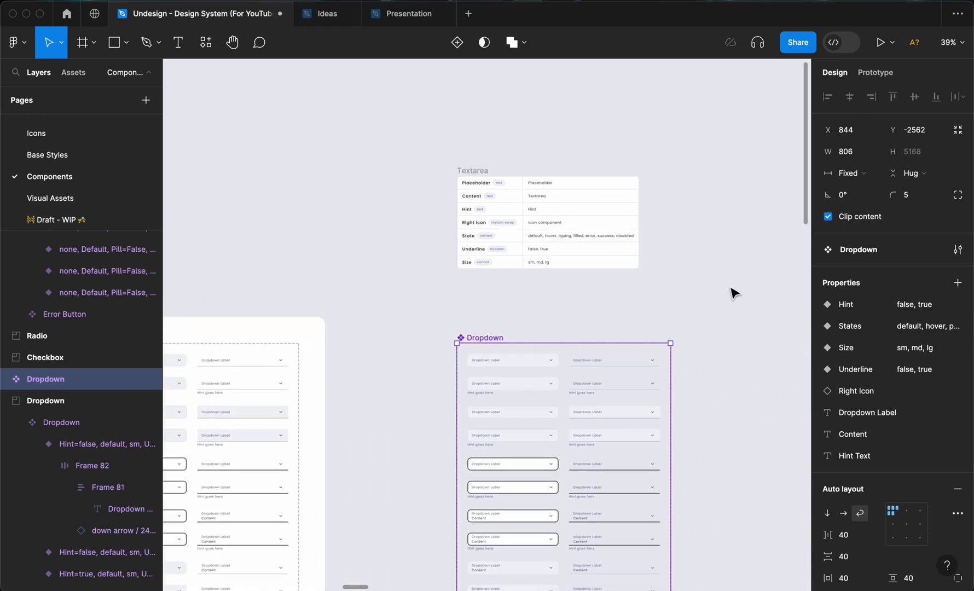
{"action": "scroll", "coordinate": [733, 294], "scroll_direction": "up", "scroll_amount": 3}
{"action": "key", "text": "super+r"}
{"action": "type", "text": "t"}
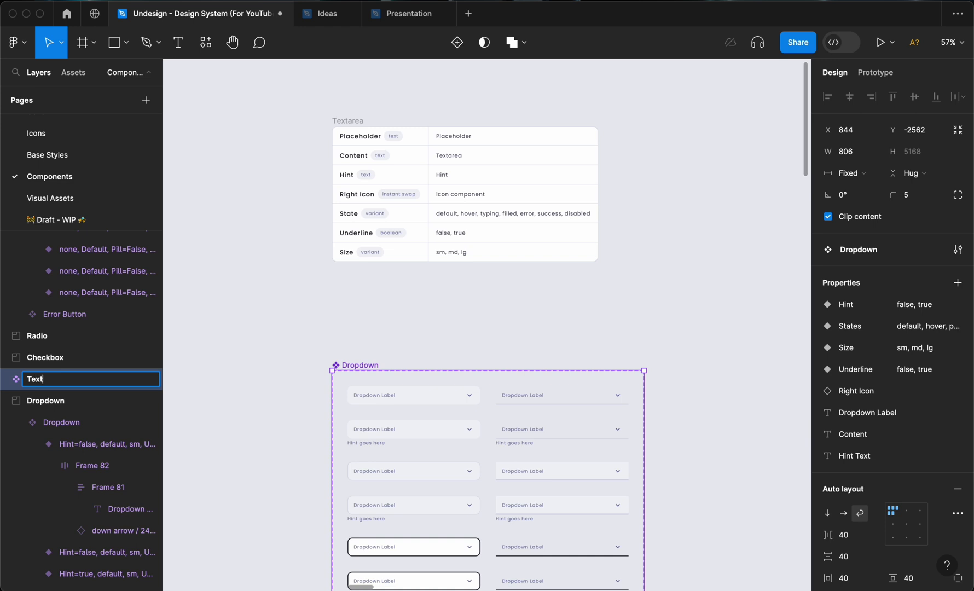
{"action": "type", "text": "extarea"}
{"action": "key", "text": "Return"}
{"action": "scroll", "coordinate": [380, 366], "scroll_direction": "left", "scroll_amount": 1}
{"action": "left_click_drag", "start_coordinate": [378, 370], "coordinate": [379, 353]}
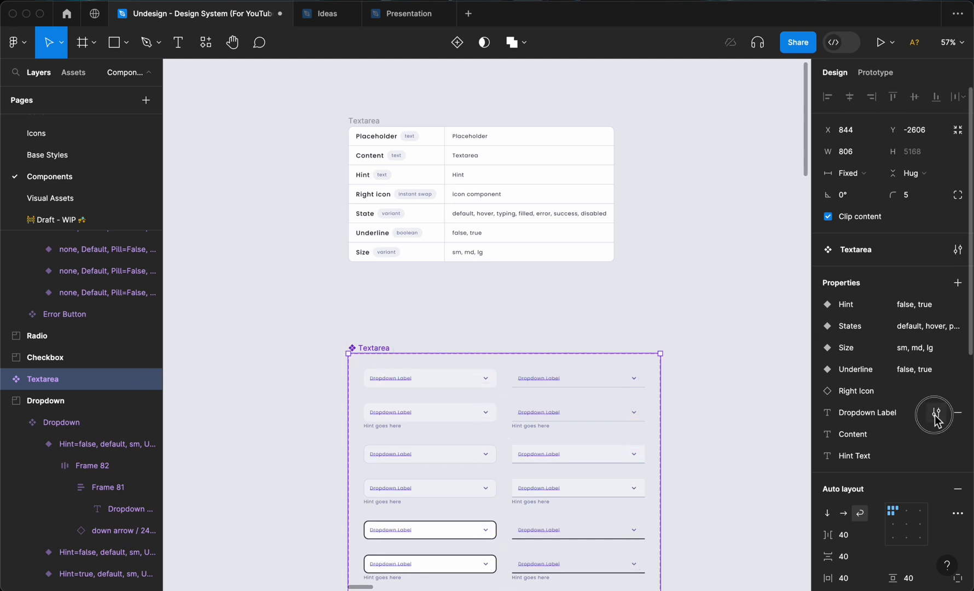
Change the Textarea set's Dropdown Label text property to the name "Text Area Label" and the value "Text Area Label".
{"action": "left_click", "coordinate": [935, 415]}
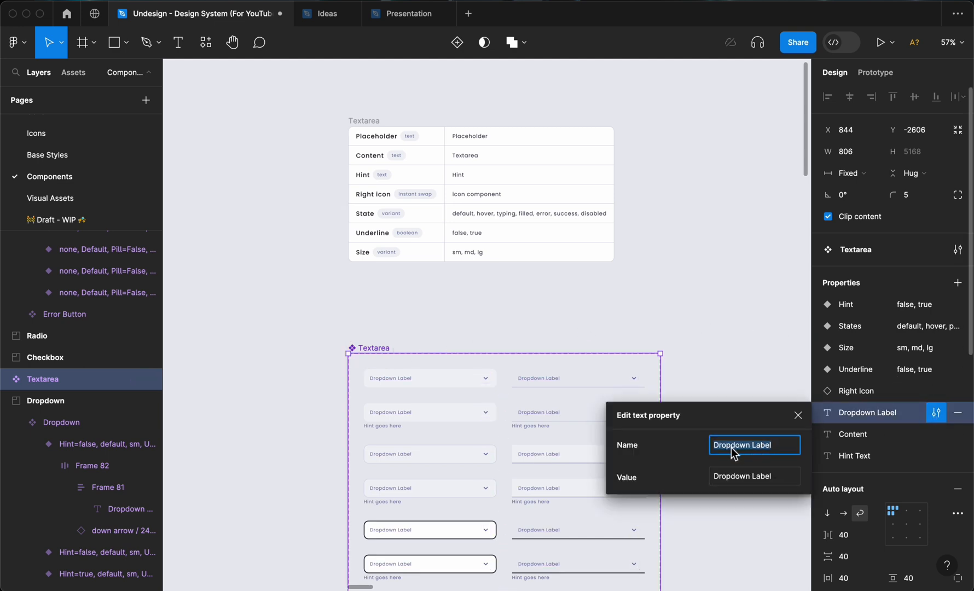
{"action": "type", "text": "Text"}
{"action": "key", "text": "Delete"}
{"action": "type", "text": "Area"}
{"action": "left_click", "coordinate": [736, 477]}
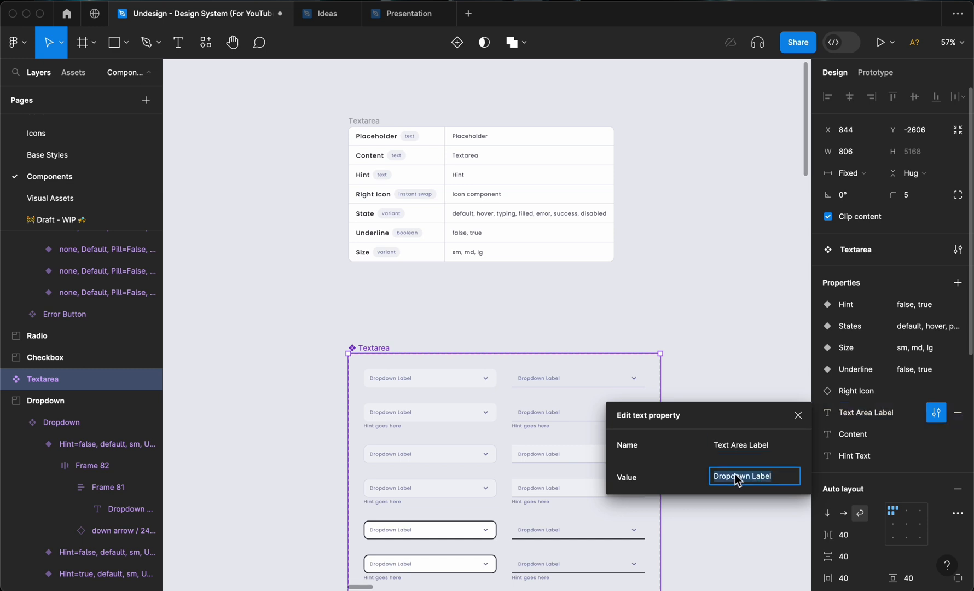
{"action": "type", "text": "Text Area"}
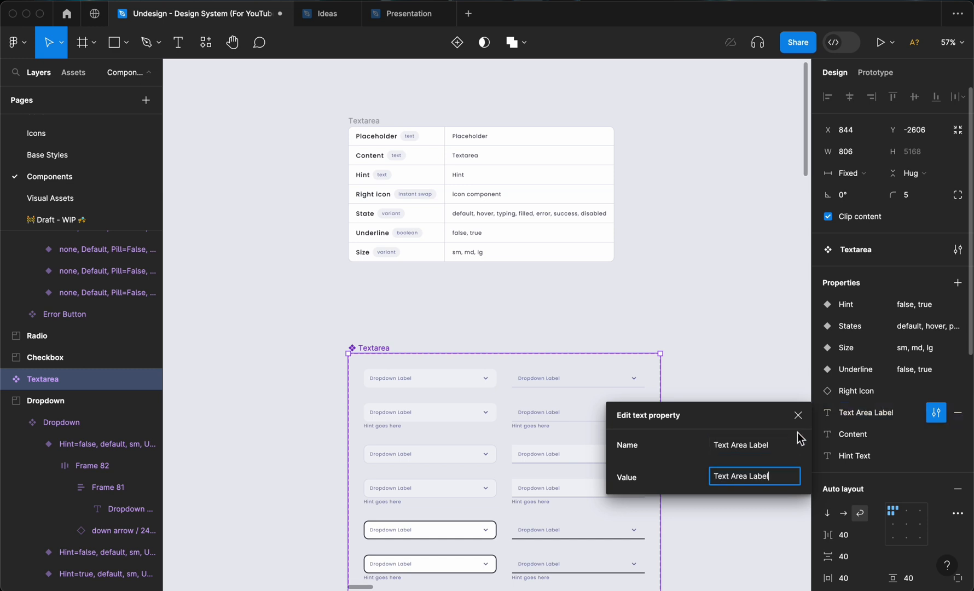
{"action": "left_click", "coordinate": [480, 424]}
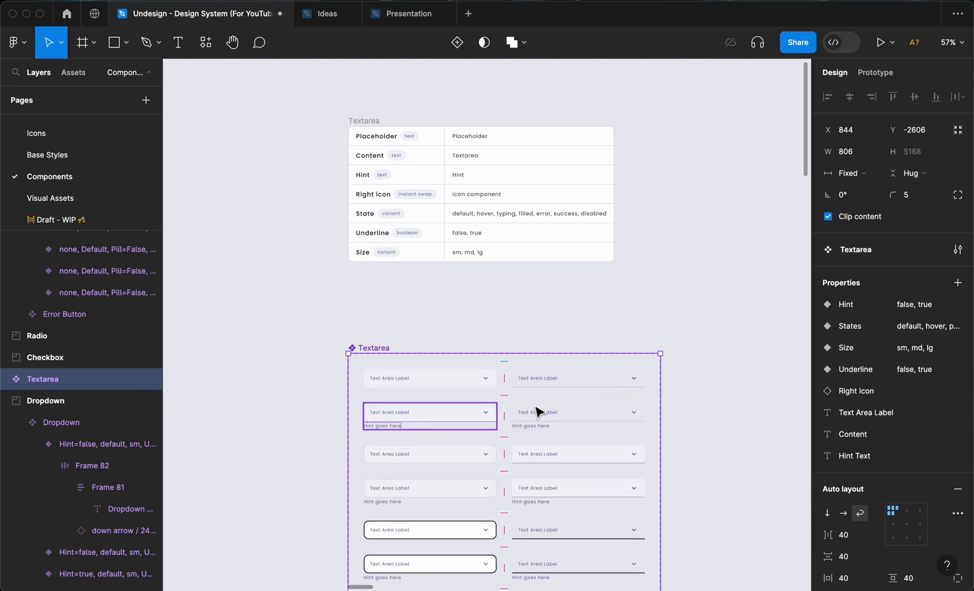
Set the value of the Textarea set's Right Icon instance swap property to the close icon.
{"action": "scroll", "coordinate": [670, 391], "scroll_direction": "down", "scroll_amount": 1}
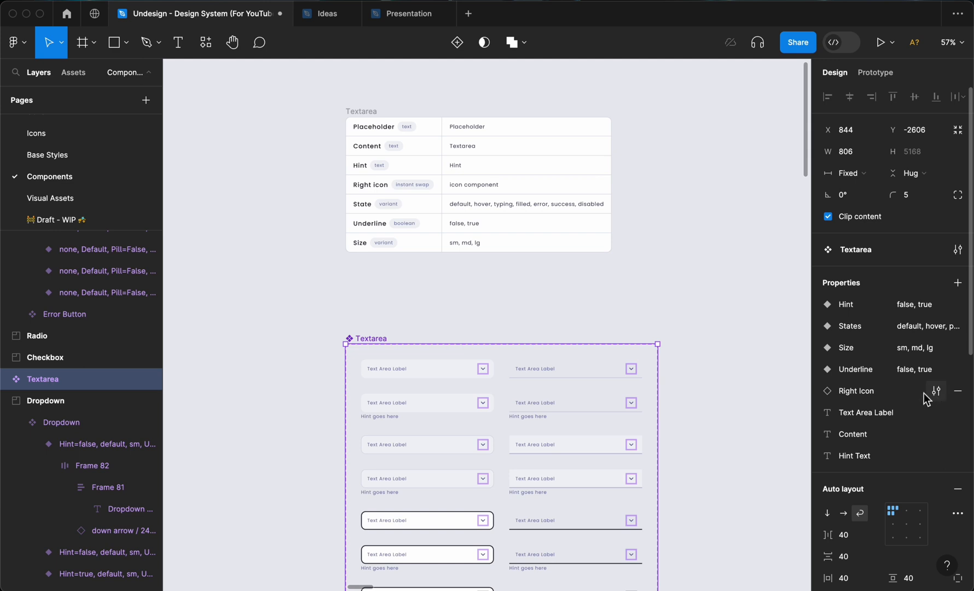
{"action": "left_click", "coordinate": [831, 389]}
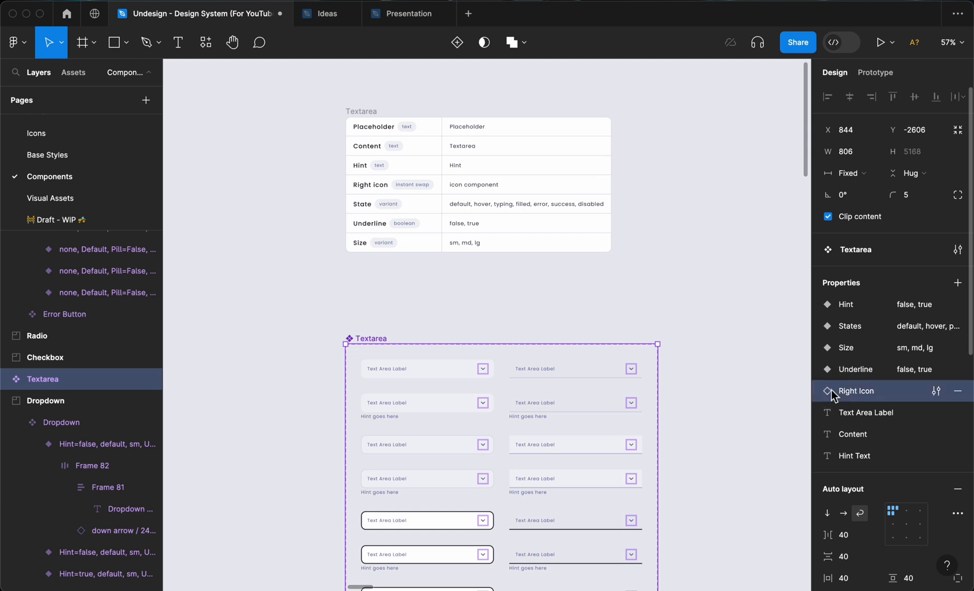
{"action": "left_click", "coordinate": [934, 393]}
{"action": "left_click", "coordinate": [754, 455]}
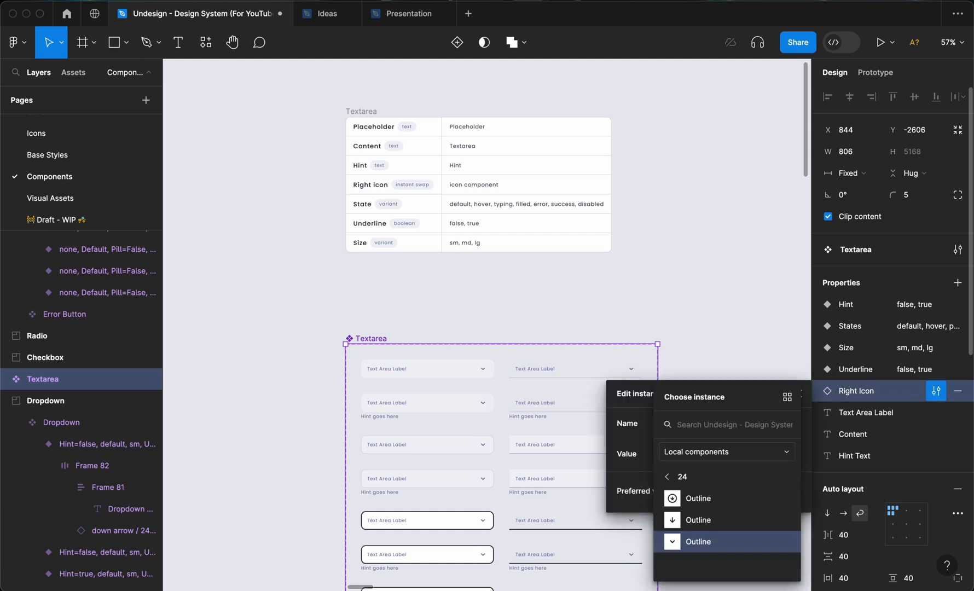
{"action": "type", "text": "close"}
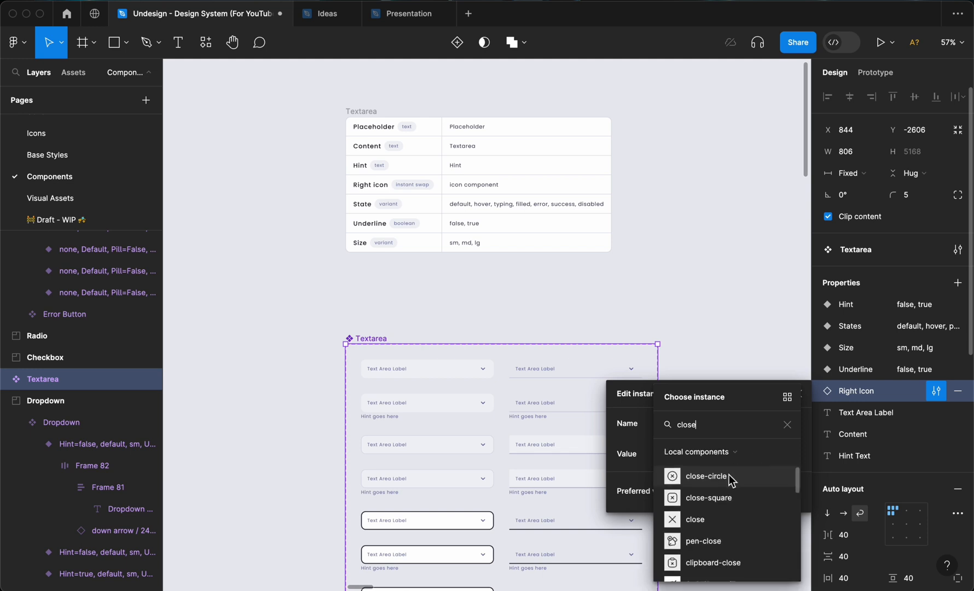
{"action": "scroll", "coordinate": [730, 475], "scroll_direction": "down", "scroll_amount": 5}
{"action": "scroll", "coordinate": [729, 475], "scroll_direction": "down", "scroll_amount": 8}
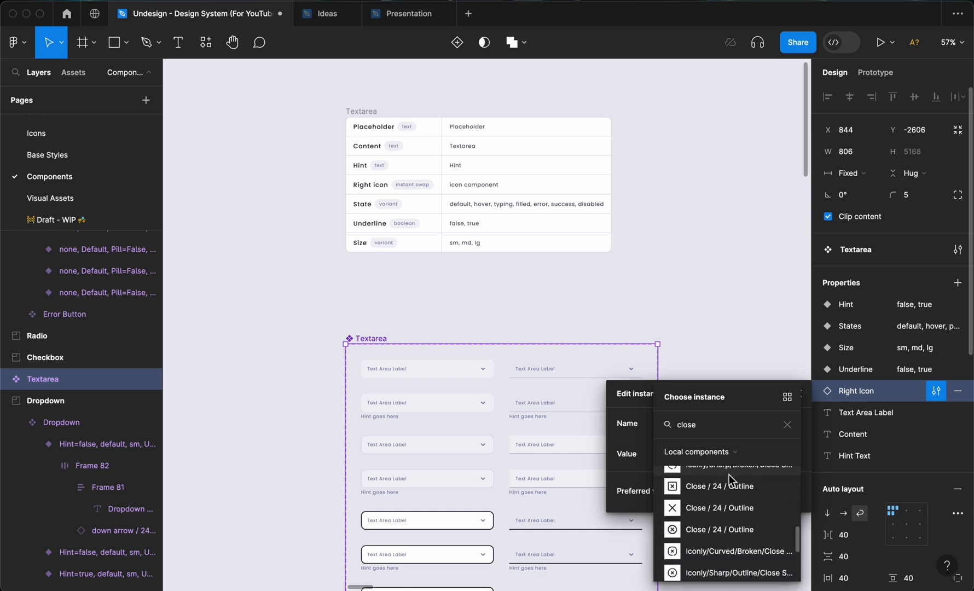
{"action": "scroll", "coordinate": [729, 476], "scroll_direction": "up", "scroll_amount": 10}
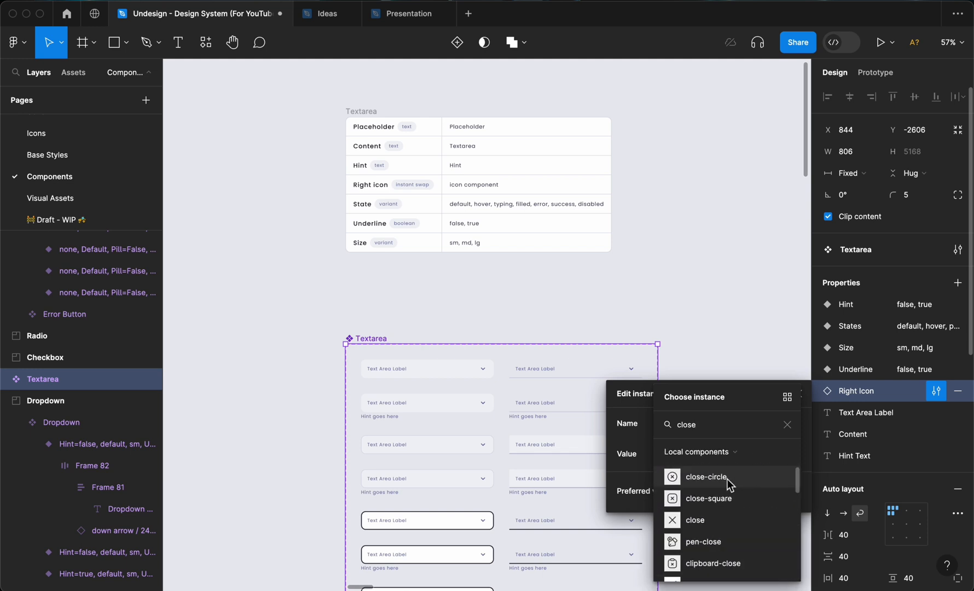
{"action": "left_click", "coordinate": [706, 524]}
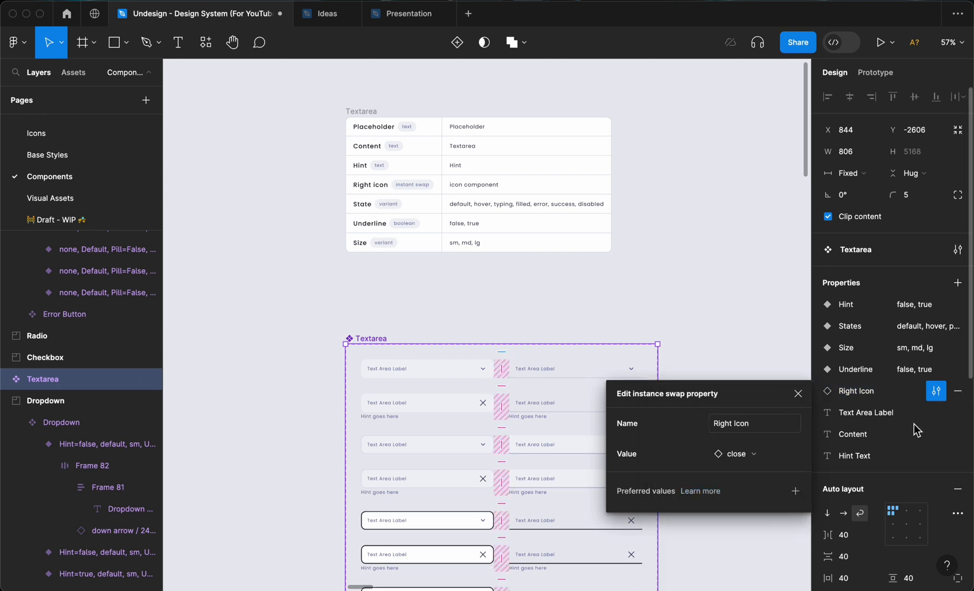
{"action": "scroll", "coordinate": [910, 429], "scroll_direction": "down", "scroll_amount": 3}
{"action": "scroll", "coordinate": [910, 429], "scroll_direction": "down", "scroll_amount": 10}
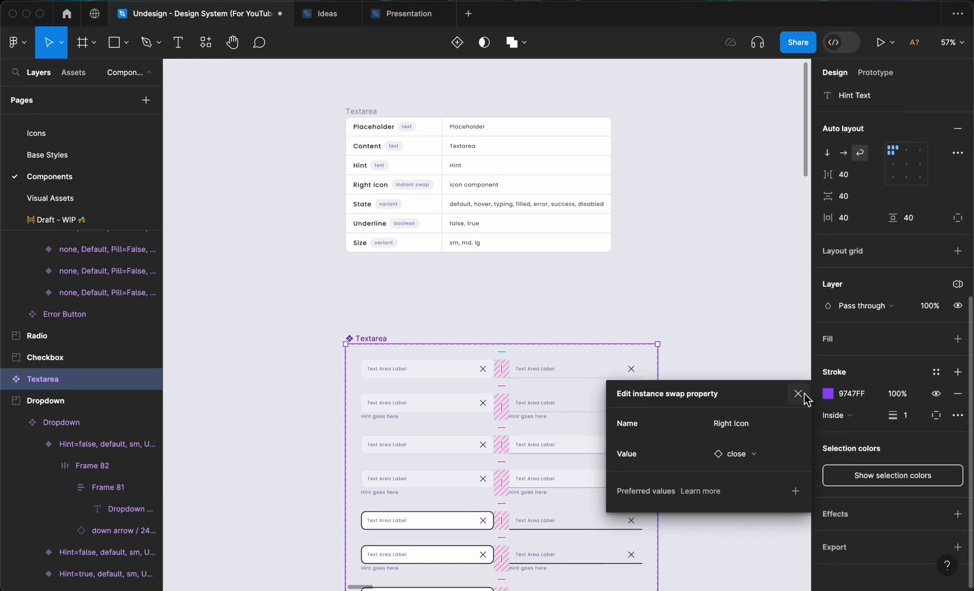
{"action": "scroll", "coordinate": [881, 337], "scroll_direction": "up", "scroll_amount": 13}
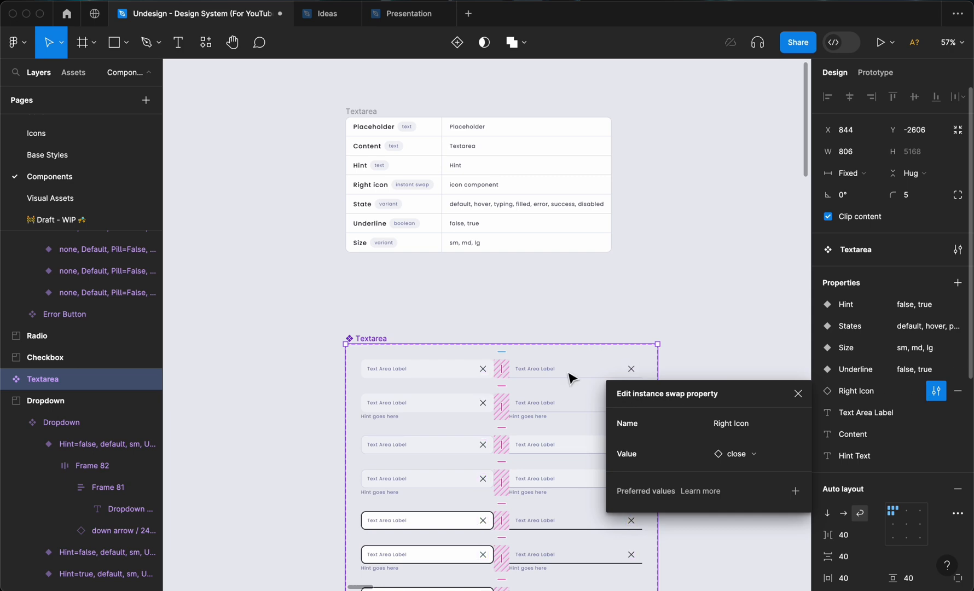
Select the close icons across all Textarea variants and replace their 292D32 color with the Grayscale Text \ Icon subtitle token.
{"action": "left_click", "coordinate": [486, 376]}
{"action": "left_click", "coordinate": [486, 376]}
{"action": "left_click", "coordinate": [486, 376]}
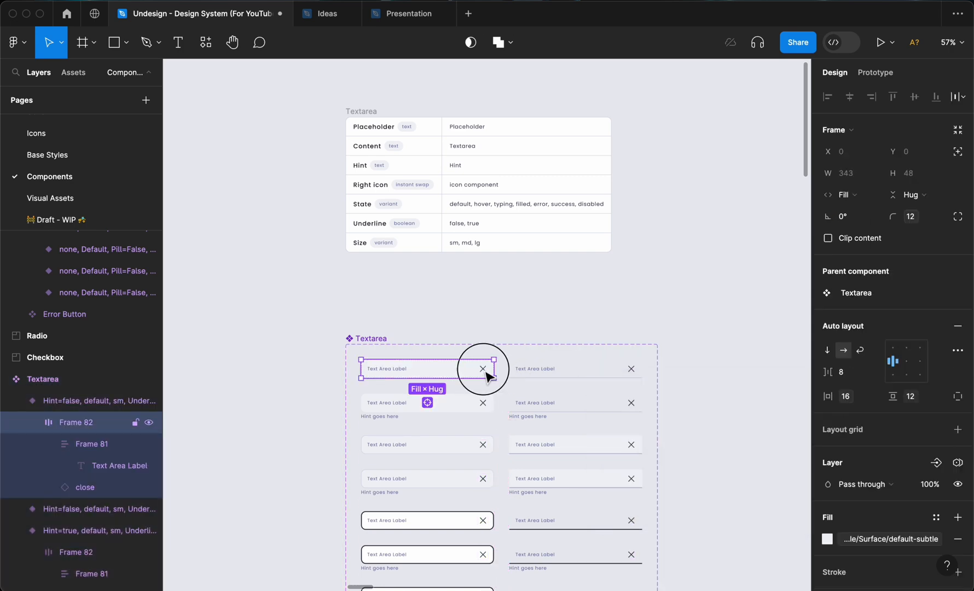
{"action": "scroll", "coordinate": [486, 376], "scroll_direction": "up", "scroll_amount": 5}
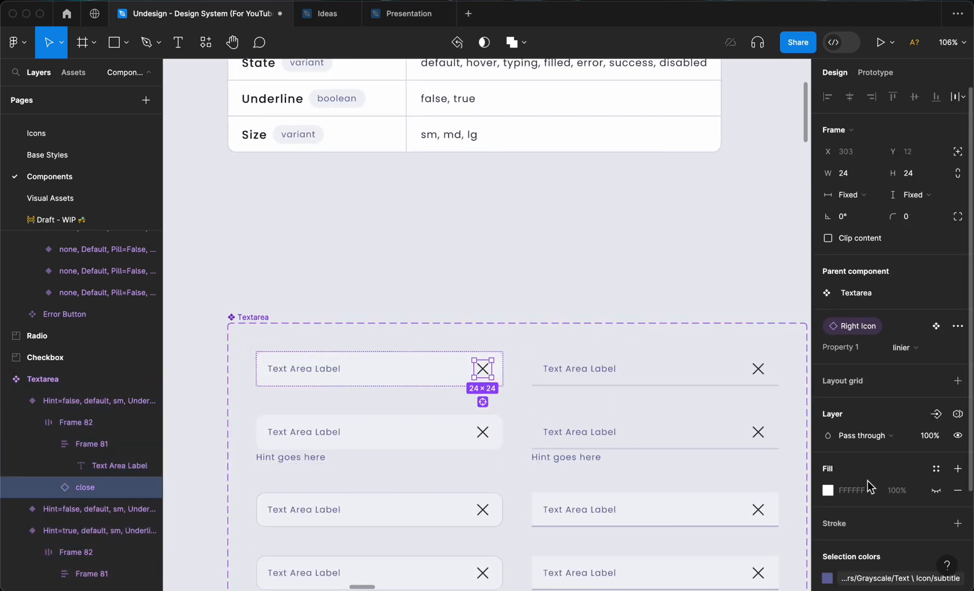
{"action": "scroll", "coordinate": [867, 480], "scroll_direction": "down", "scroll_amount": 4}
{"action": "left_click", "coordinate": [482, 402]}
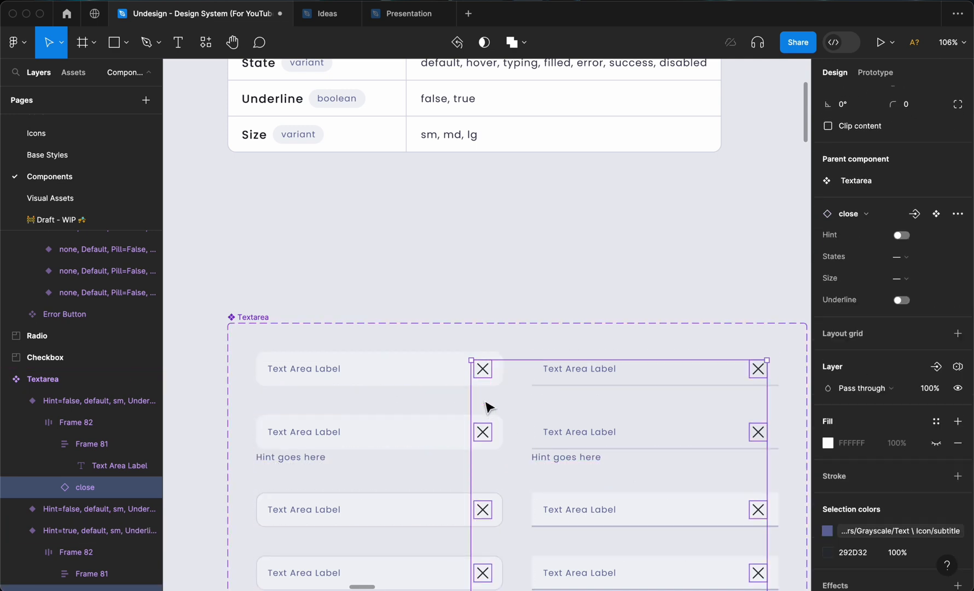
{"action": "left_click", "coordinate": [936, 531]}
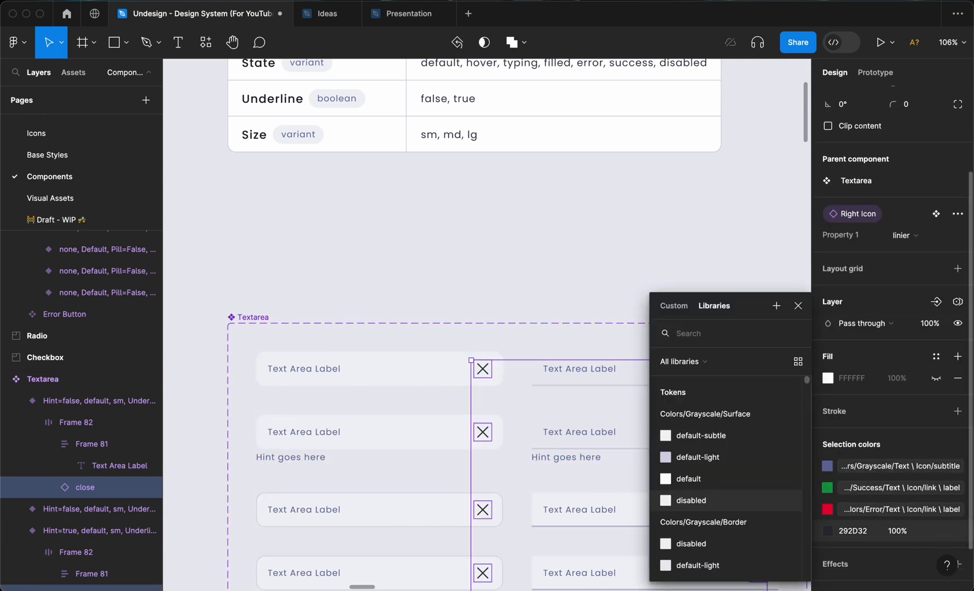
{"action": "type", "text": "subtit"}
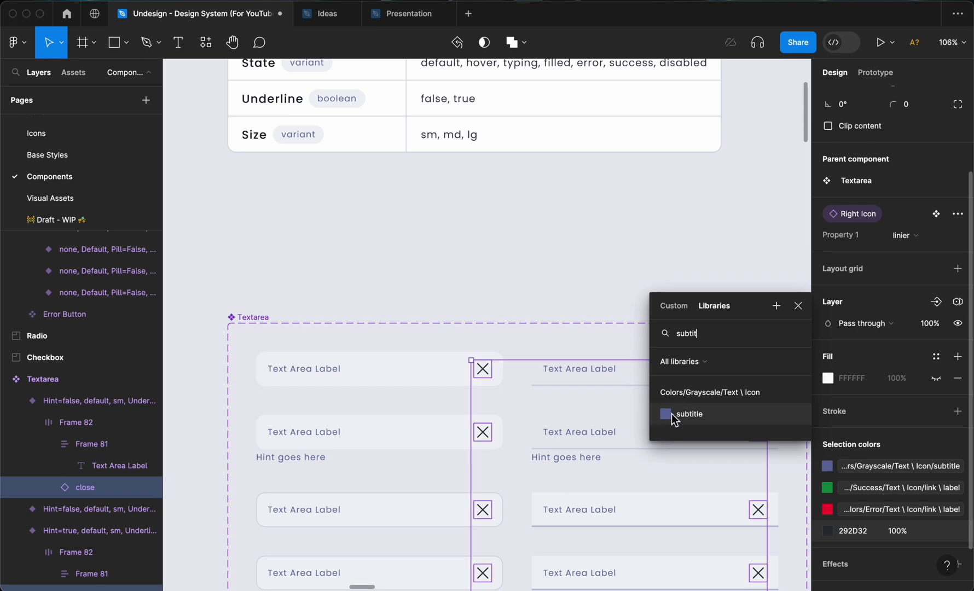
{"action": "left_click", "coordinate": [605, 347]}
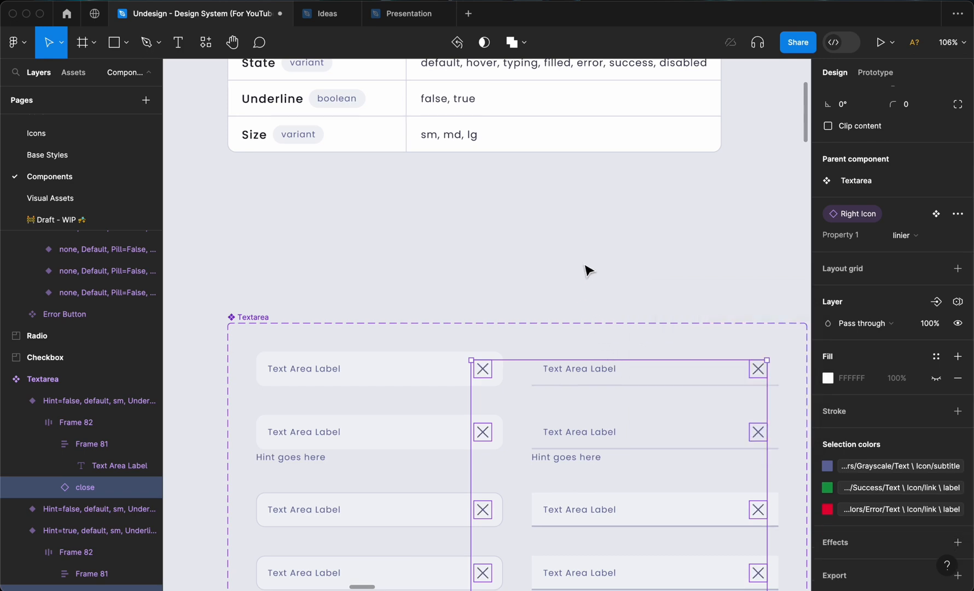
{"action": "left_click", "coordinate": [589, 265]}
Examine the values of the Textarea set's States property and how the close icon appears across its variants.
{"action": "scroll", "coordinate": [588, 265], "scroll_direction": "down", "scroll_amount": 10}
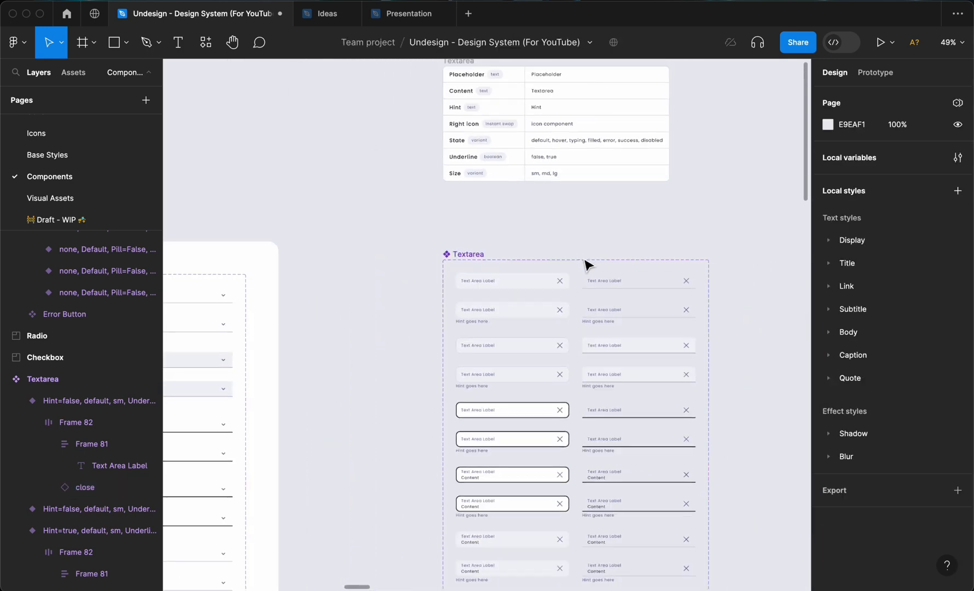
{"action": "left_click", "coordinate": [491, 237]}
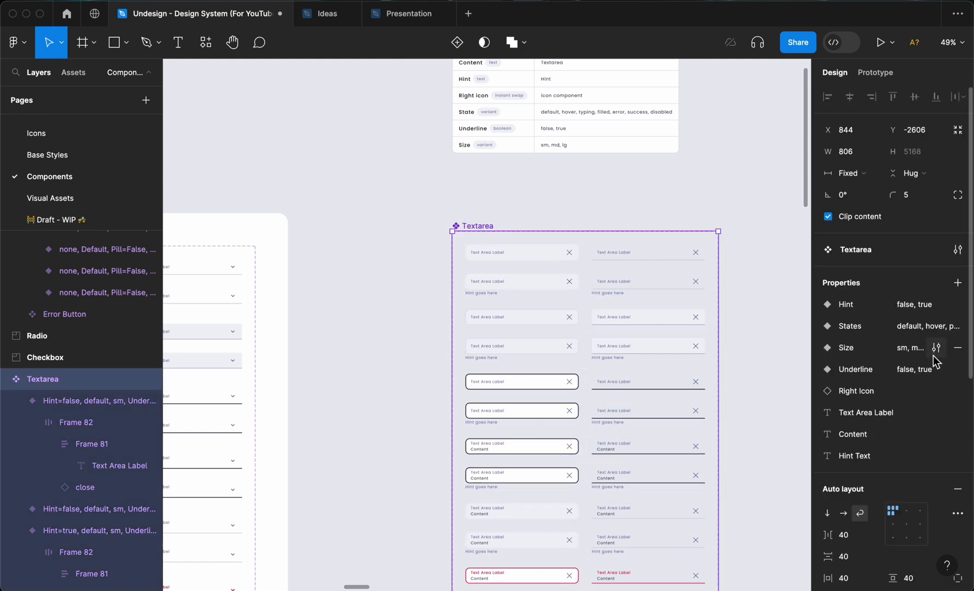
{"action": "left_click", "coordinate": [937, 327]}
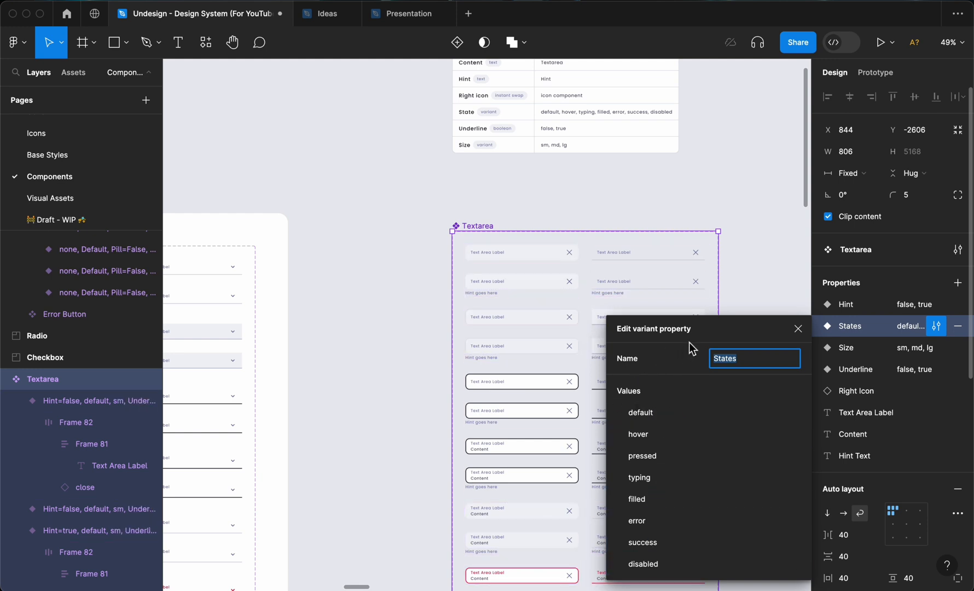
{"action": "left_click", "coordinate": [798, 328]}
{"action": "scroll", "coordinate": [528, 283], "scroll_direction": "up", "scroll_amount": 4}
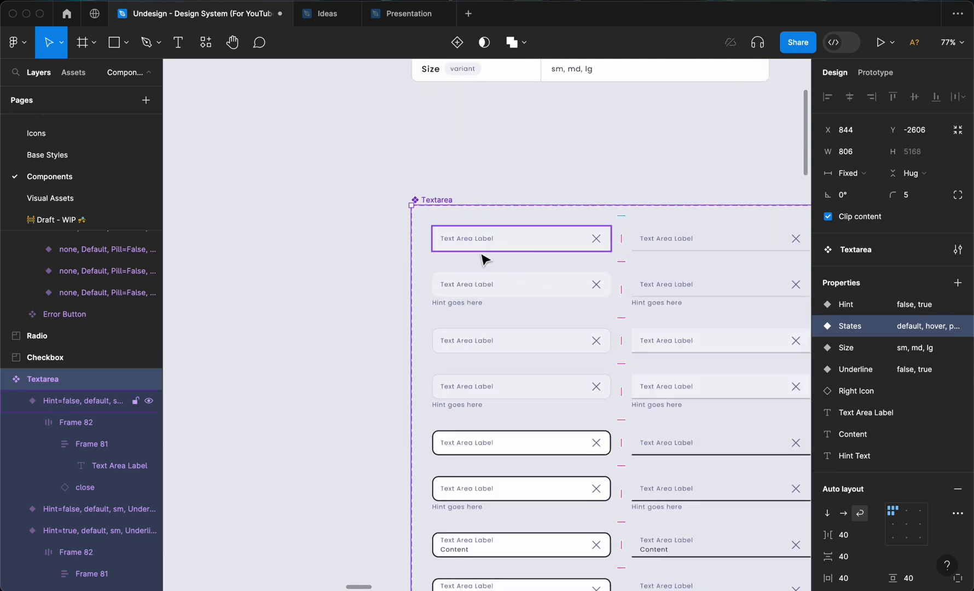
{"action": "scroll", "coordinate": [482, 257], "scroll_direction": "down", "scroll_amount": 3}
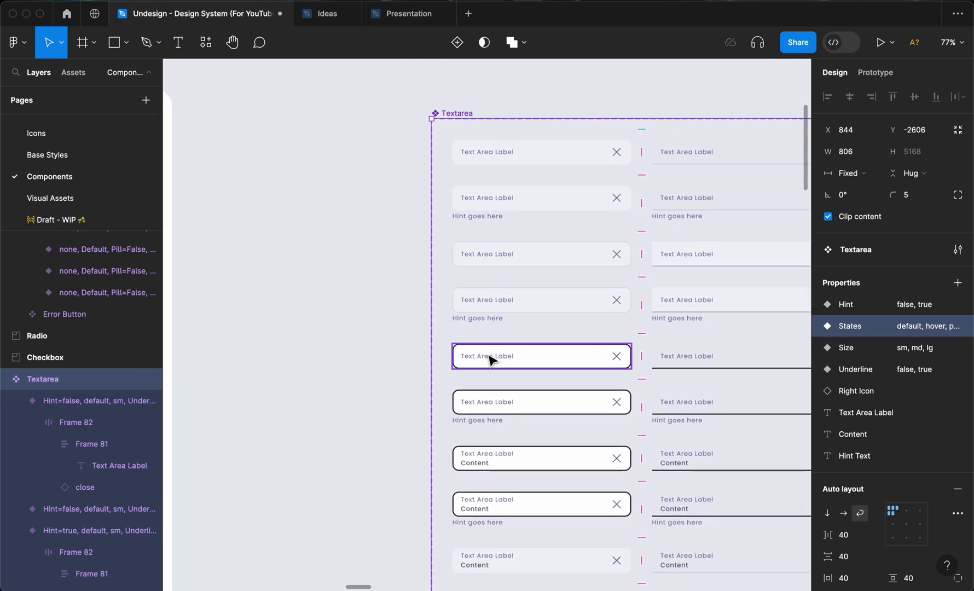
{"action": "scroll", "coordinate": [491, 360], "scroll_direction": "down", "scroll_amount": 4}
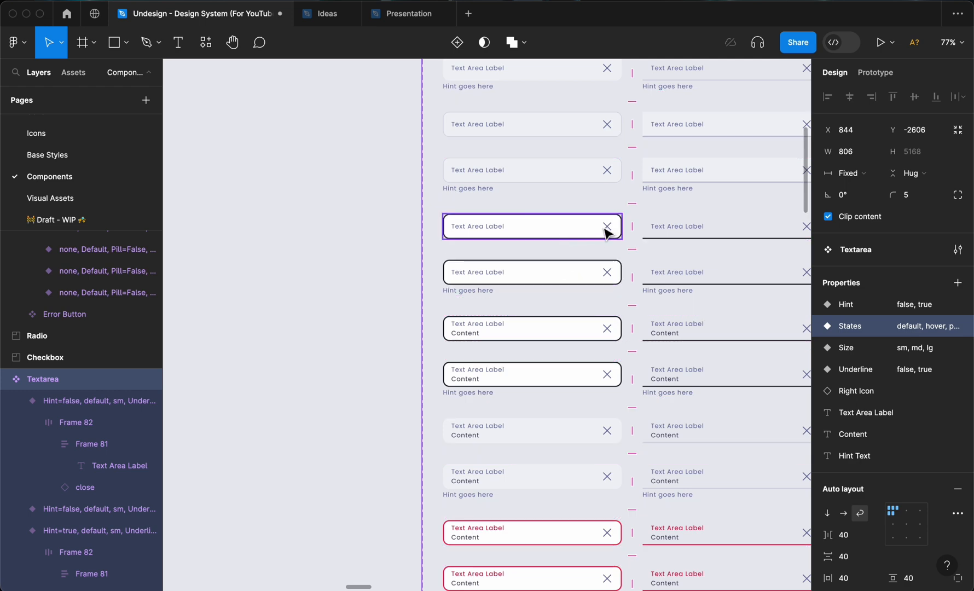
{"action": "scroll", "coordinate": [606, 229], "scroll_direction": "up", "scroll_amount": 4}
{"action": "scroll", "coordinate": [606, 230], "scroll_direction": "right", "scroll_amount": 1}
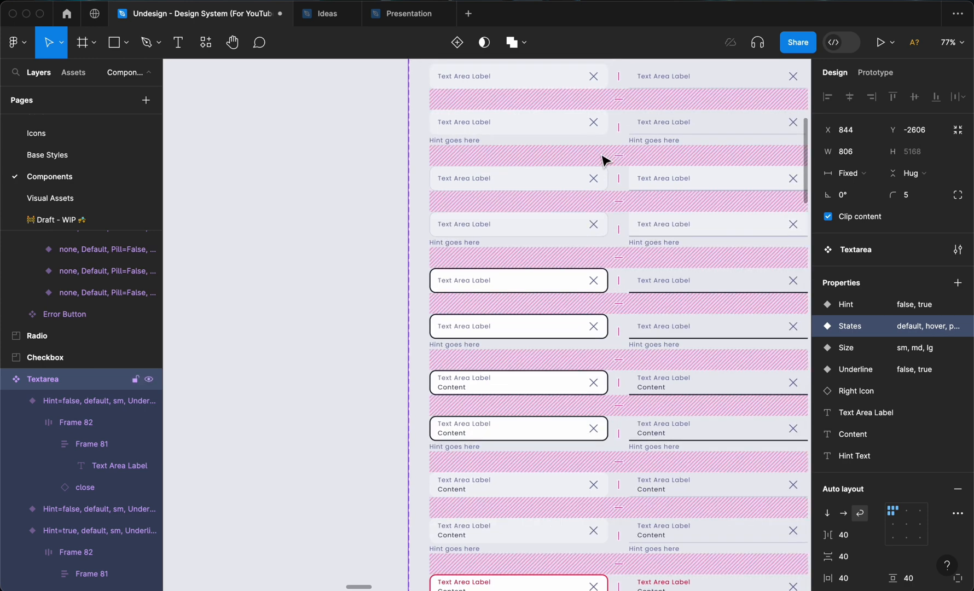
{"action": "double_click", "coordinate": [583, 131]}
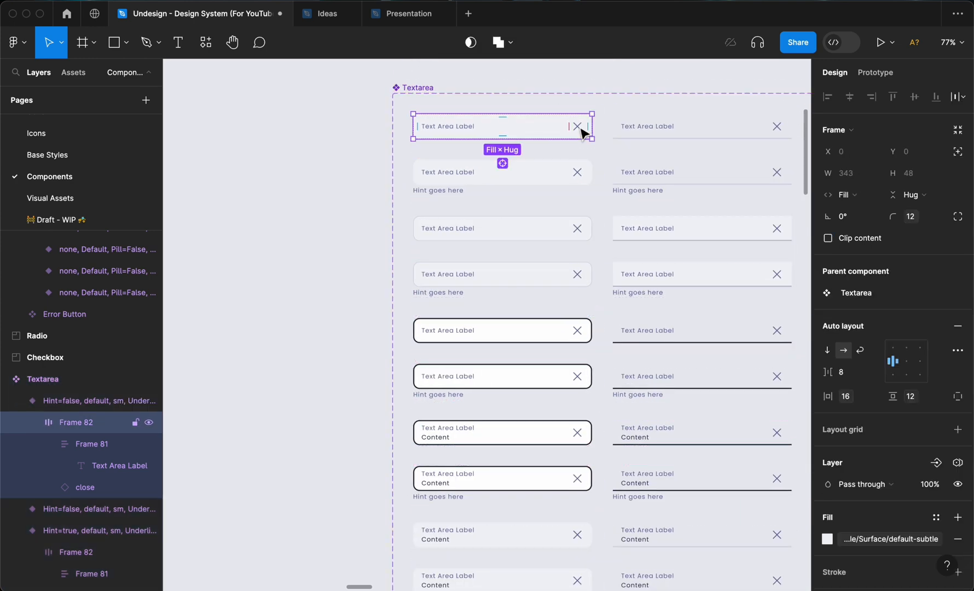
{"action": "left_click", "coordinate": [584, 132]}
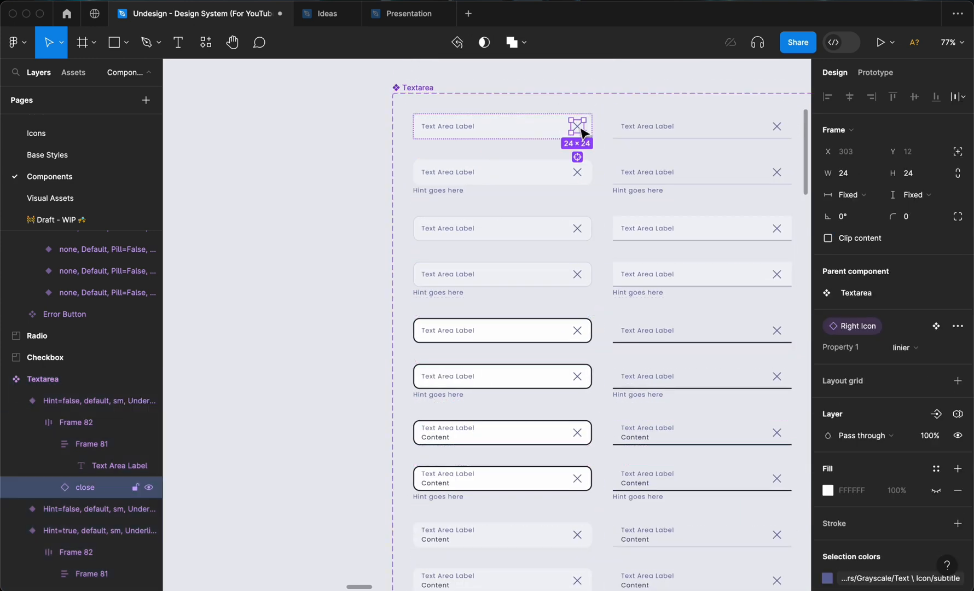
{"action": "left_click", "coordinate": [778, 127], "text": "shift"}
{"action": "left_click", "coordinate": [777, 173], "text": "shift"}
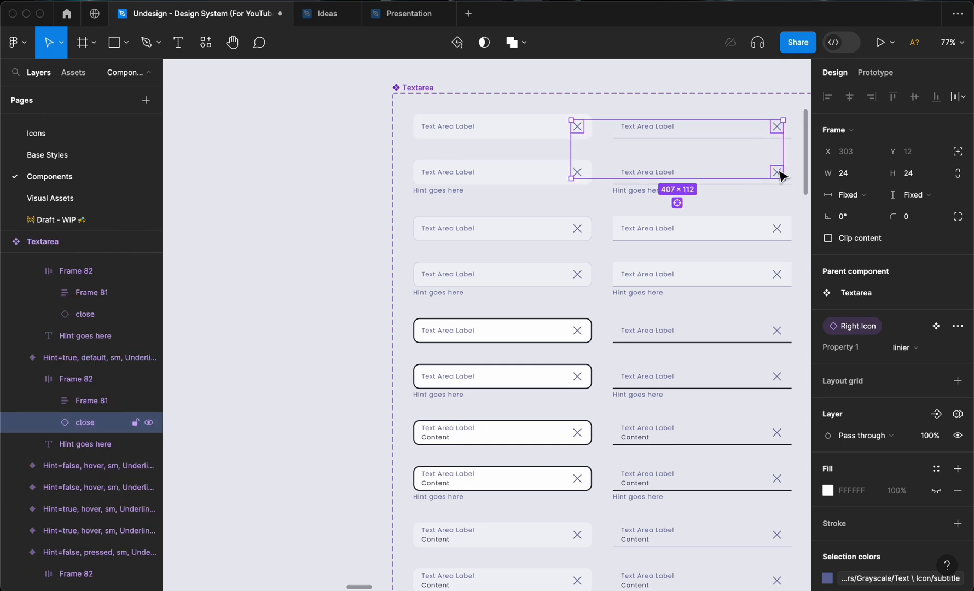
{"action": "left_click", "coordinate": [579, 172], "text": "shift"}
{"action": "scroll", "coordinate": [583, 174], "scroll_direction": "down", "scroll_amount": 2}
{"action": "left_click", "coordinate": [531, 211]}
{"action": "scroll", "coordinate": [530, 201], "scroll_direction": "down", "scroll_amount": 2}
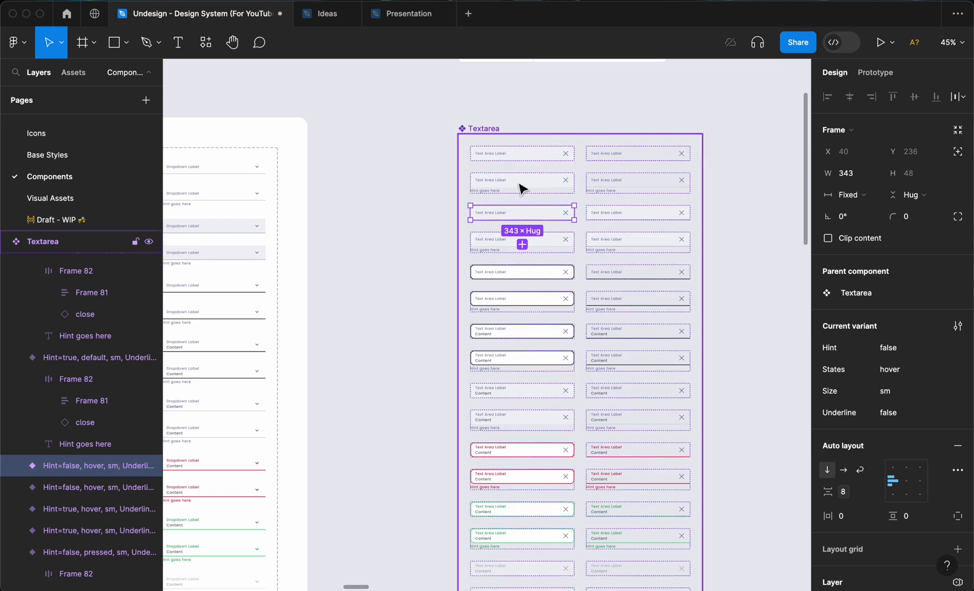
{"action": "scroll", "coordinate": [520, 189], "scroll_direction": "up", "scroll_amount": 3}
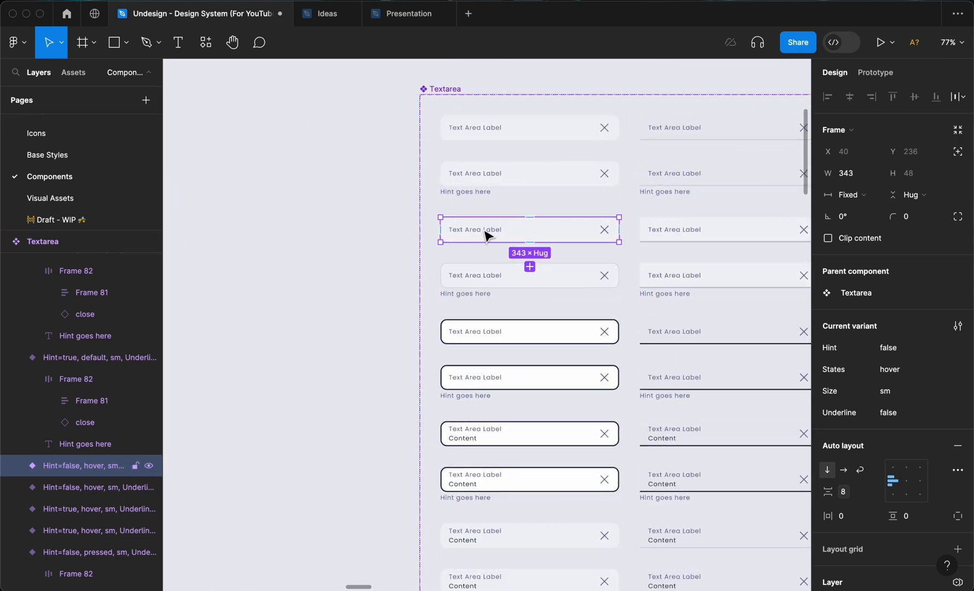
{"action": "scroll", "coordinate": [468, 241], "scroll_direction": "down", "scroll_amount": 3}
Delete the Right Icon property from the Textarea component set and check the values of its States property.
{"action": "left_click", "coordinate": [430, 166]}
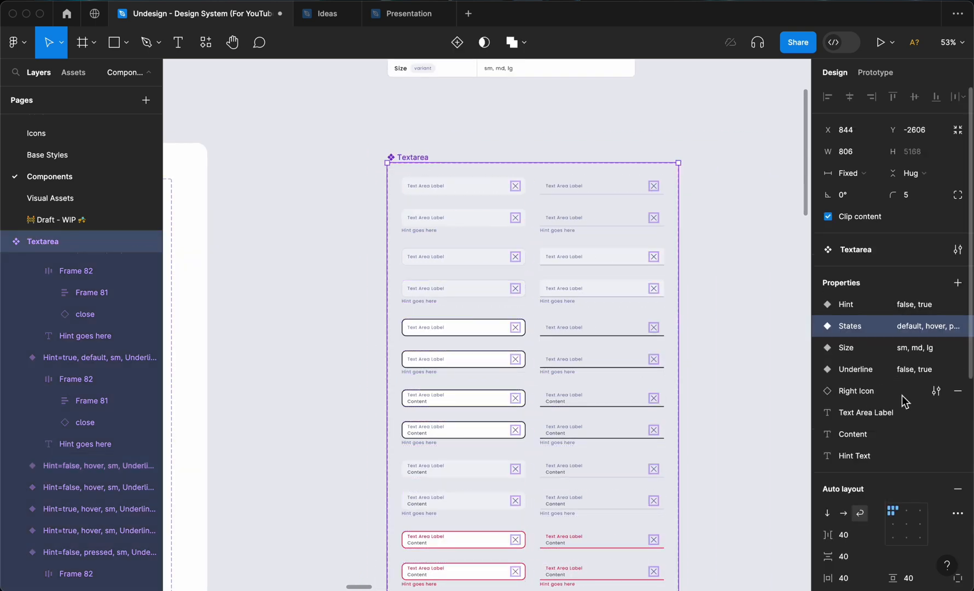
{"action": "left_click", "coordinate": [953, 390]}
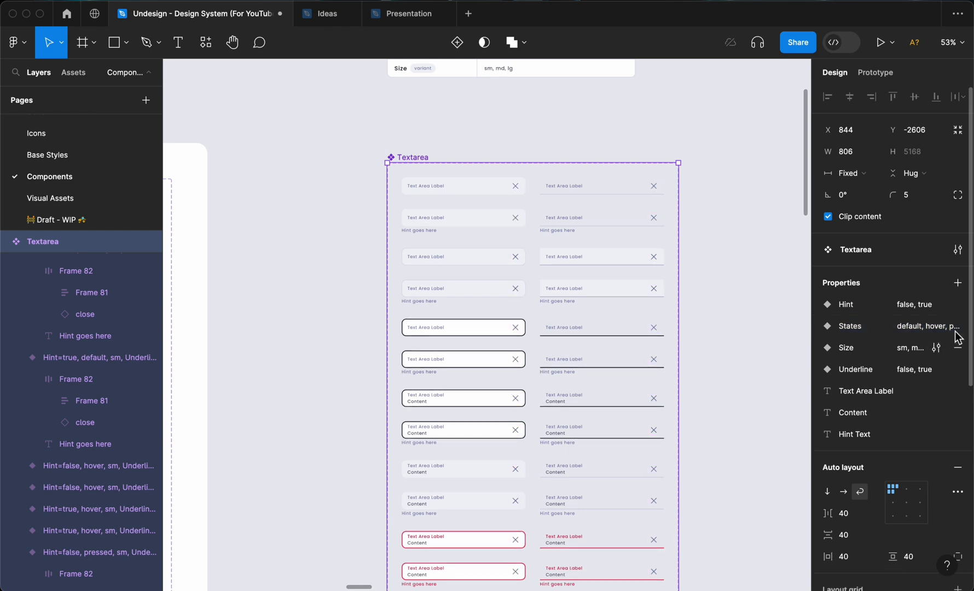
{"action": "left_click", "coordinate": [937, 327]}
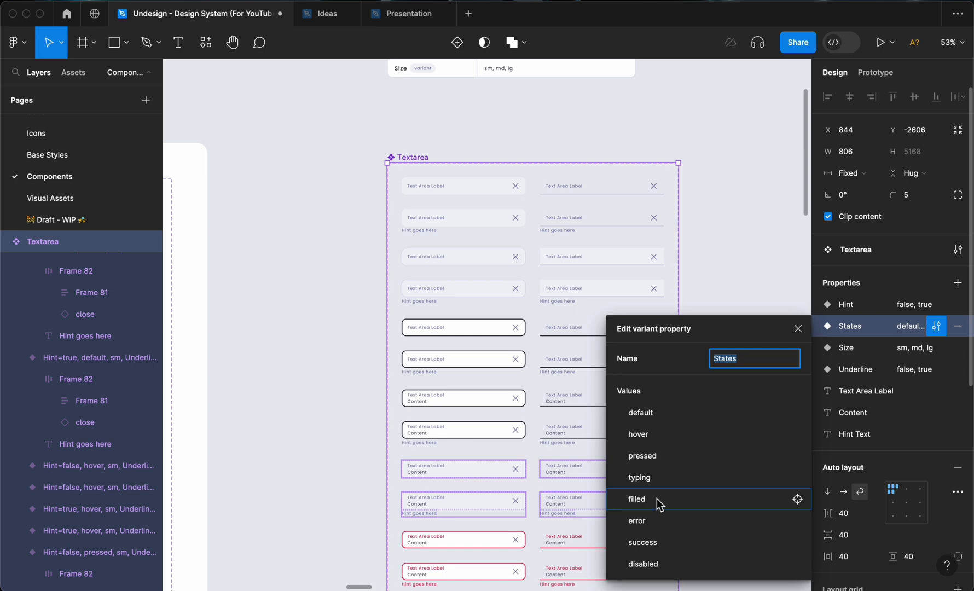
{"action": "left_click", "coordinate": [798, 328]}
Select the close icons in all small default, hover and pressed Textarea variants and set their opacity to 0%.
{"action": "scroll", "coordinate": [550, 241], "scroll_direction": "up", "scroll_amount": 2}
{"action": "scroll", "coordinate": [550, 241], "scroll_direction": "up", "scroll_amount": 2}
{"action": "double_click", "coordinate": [501, 161]}
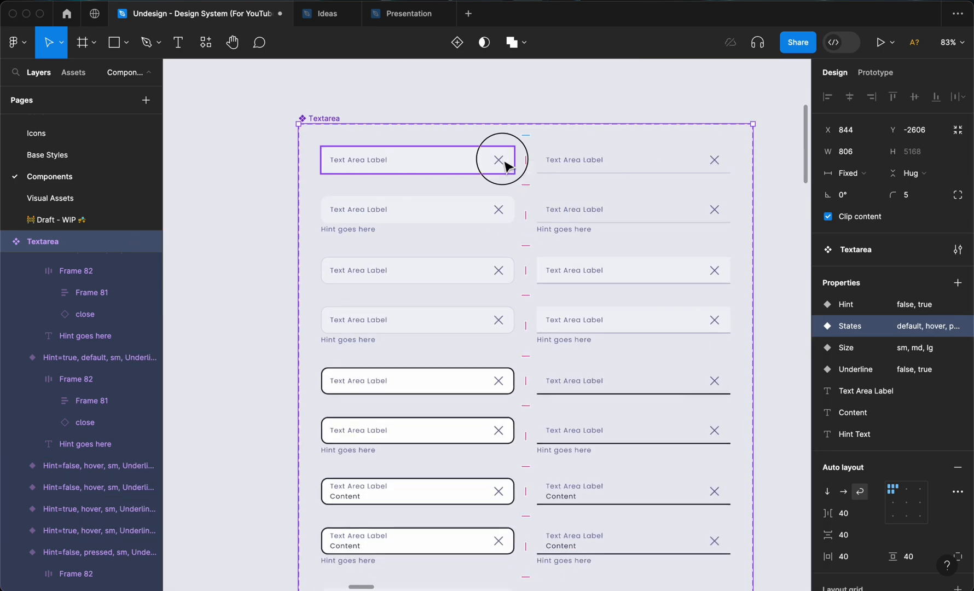
{"action": "left_click", "coordinate": [500, 162]}
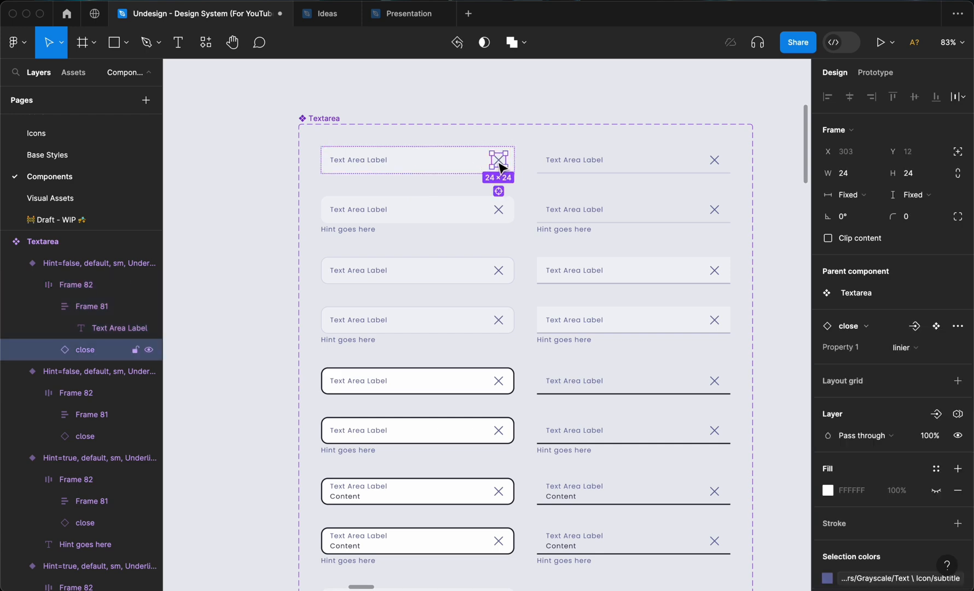
{"action": "left_click", "coordinate": [715, 160], "text": "shift"}
{"action": "left_click", "coordinate": [715, 211], "text": "shift"}
{"action": "left_click", "coordinate": [499, 210], "text": "shift"}
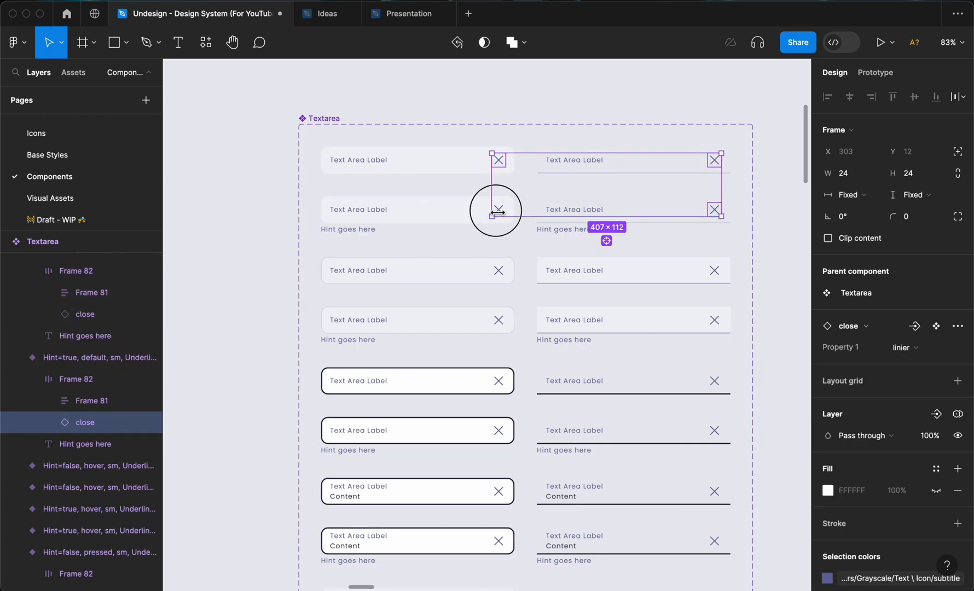
{"action": "left_click", "coordinate": [499, 270], "text": "shift"}
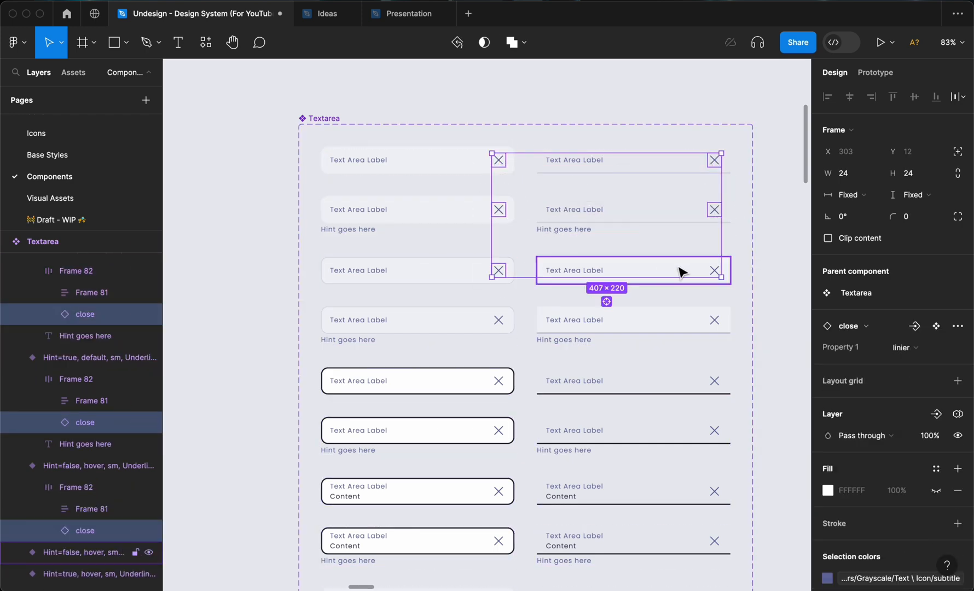
{"action": "left_click", "coordinate": [710, 273], "text": "shift"}
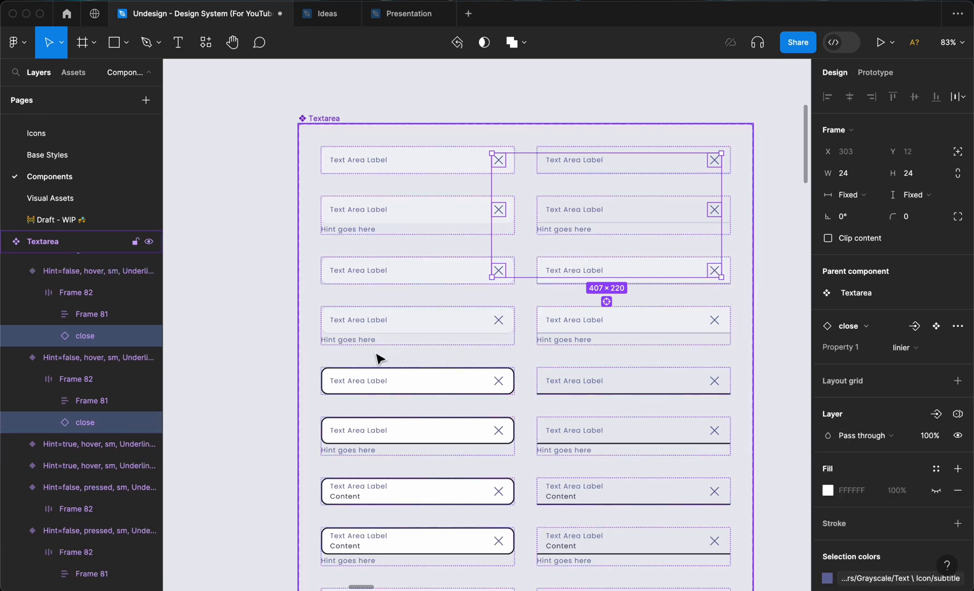
{"action": "left_click", "coordinate": [498, 319], "text": "shift"}
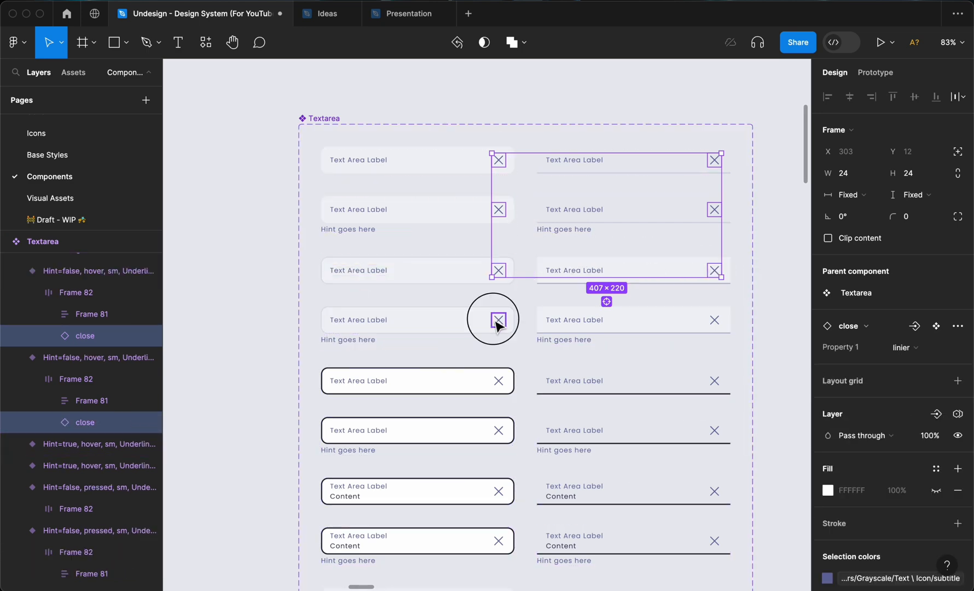
{"action": "left_click", "coordinate": [713, 322], "text": "shift"}
{"action": "left_click", "coordinate": [715, 381], "text": "shift"}
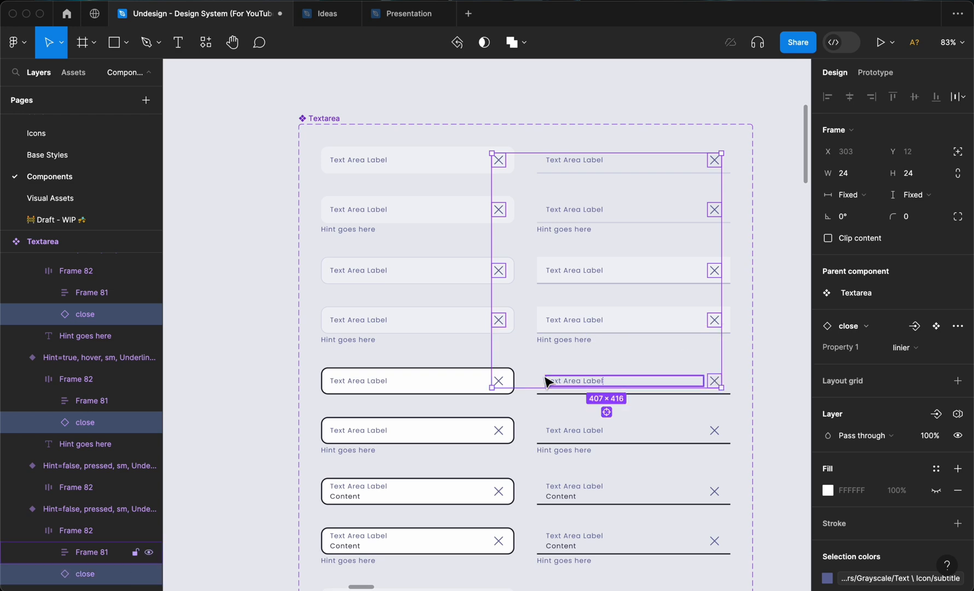
{"action": "left_click", "coordinate": [499, 382], "text": "shift"}
{"action": "left_click", "coordinate": [498, 430], "text": "shift"}
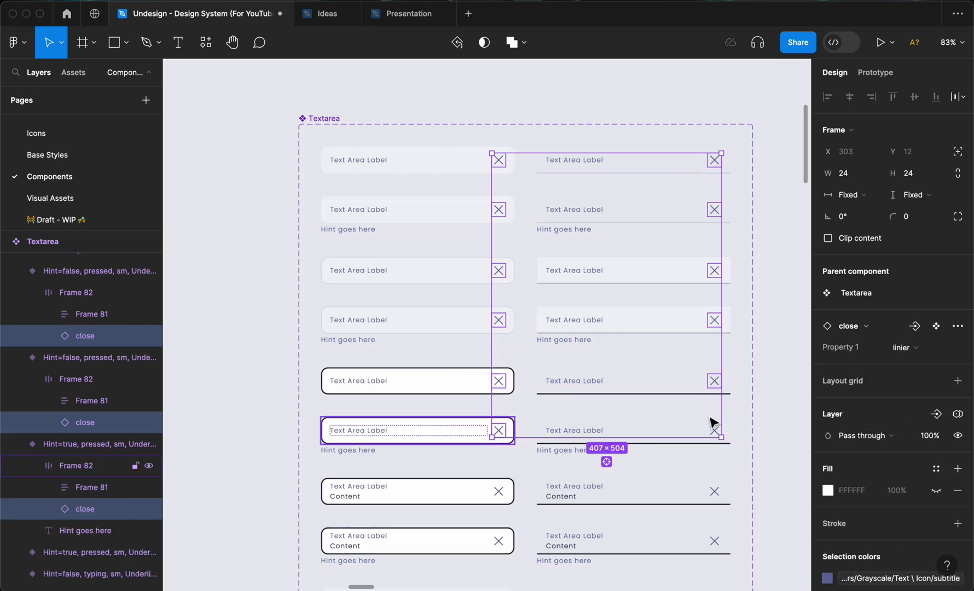
{"action": "left_click", "coordinate": [715, 432], "text": "shift"}
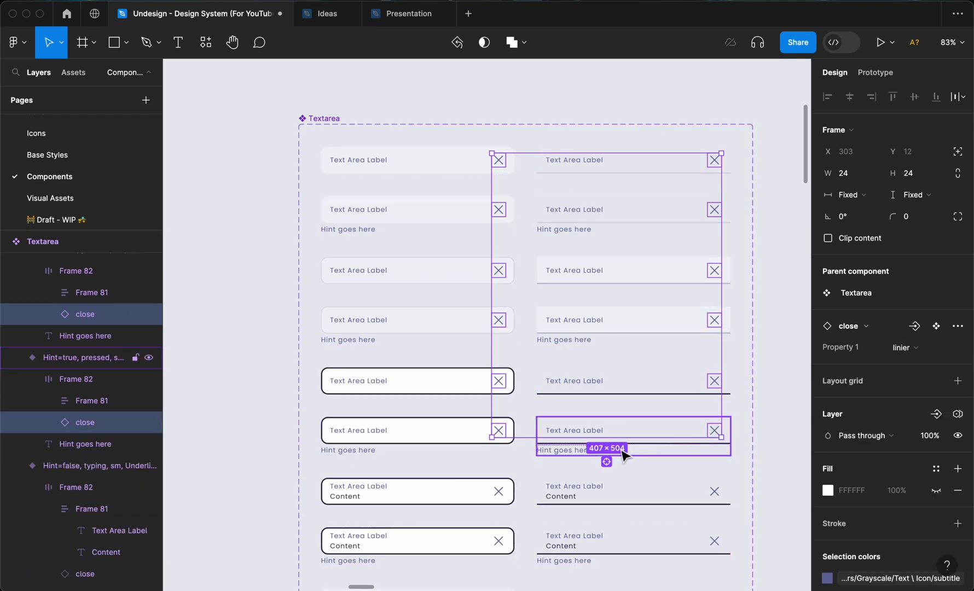
{"action": "scroll", "coordinate": [623, 452], "scroll_direction": "down", "scroll_amount": 3}
{"action": "scroll", "coordinate": [549, 429], "scroll_direction": "down", "scroll_amount": 6}
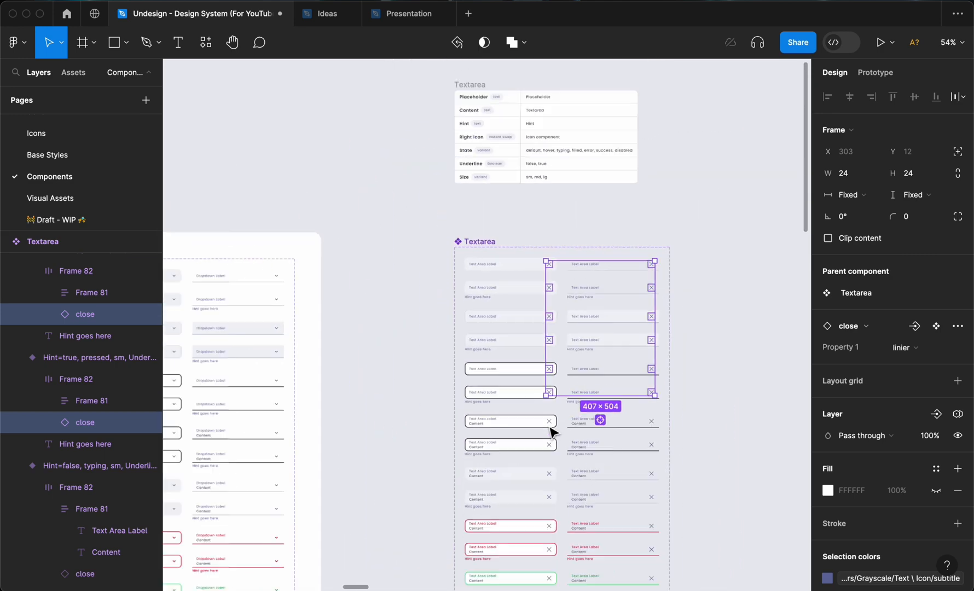
{"action": "scroll", "coordinate": [539, 347], "scroll_direction": "down", "scroll_amount": 10}
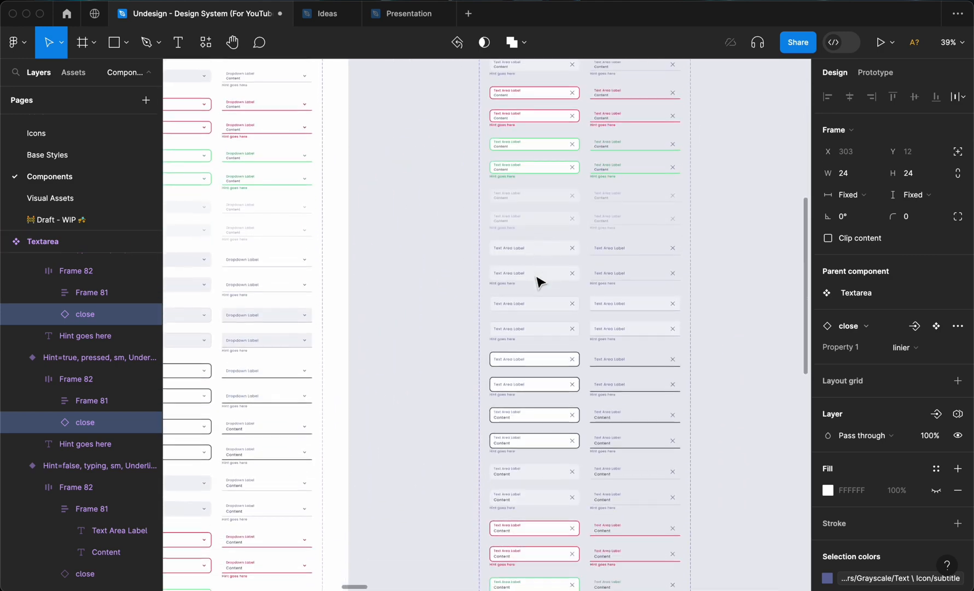
{"action": "scroll", "coordinate": [539, 282], "scroll_direction": "down", "scroll_amount": 4}
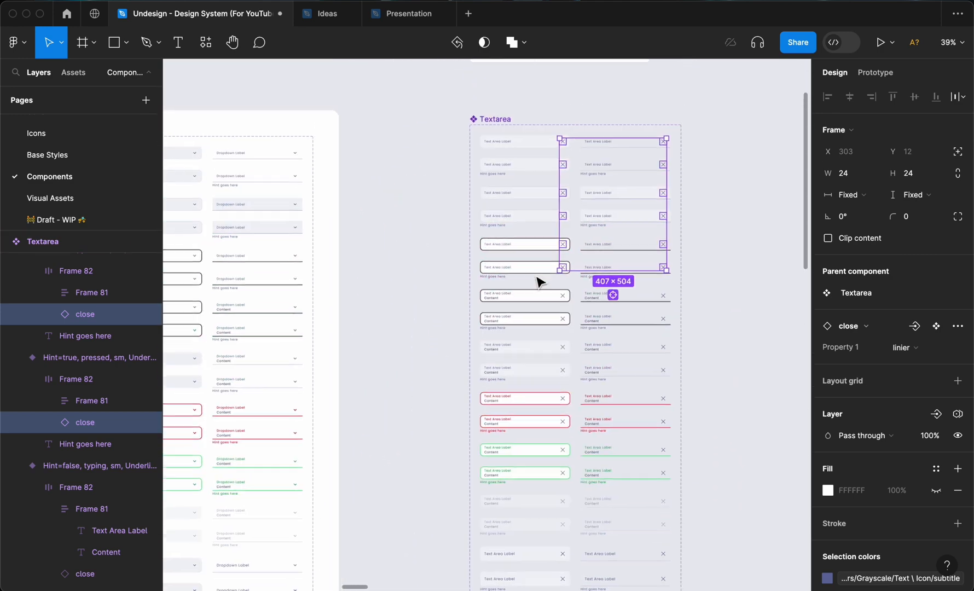
{"action": "scroll", "coordinate": [539, 282], "scroll_direction": "up", "scroll_amount": 4}
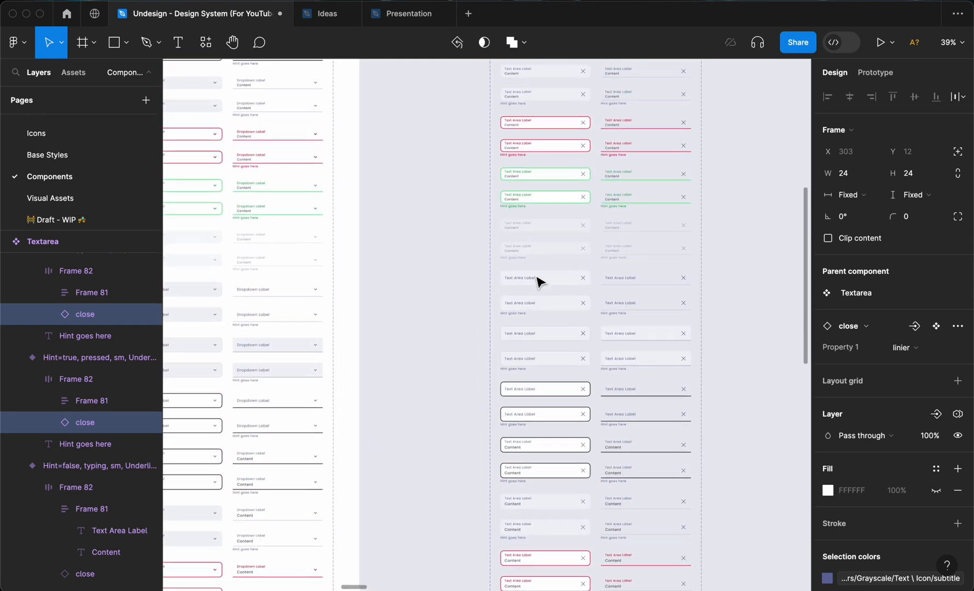
{"action": "scroll", "coordinate": [539, 281], "scroll_direction": "up", "scroll_amount": 5}
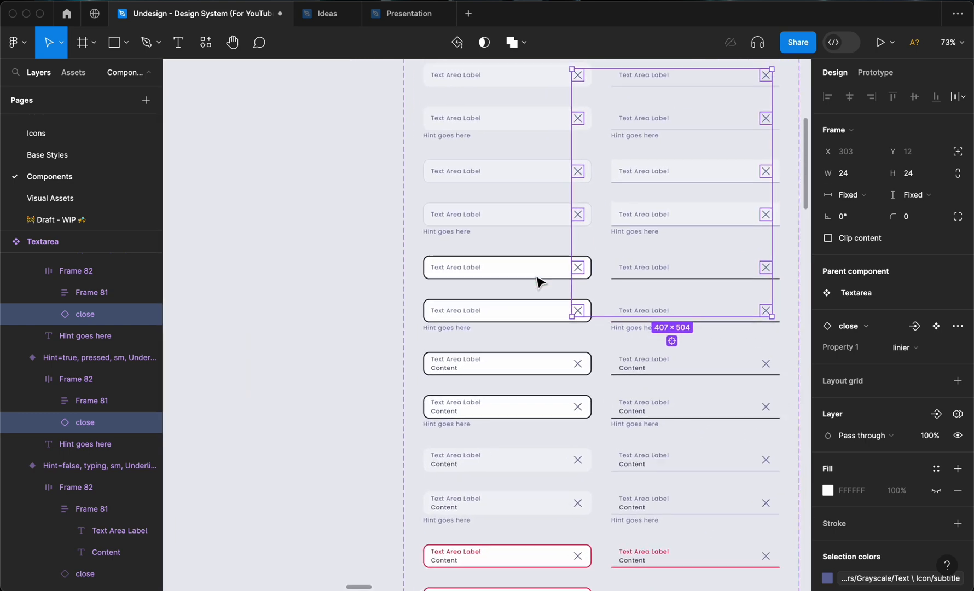
{"action": "scroll", "coordinate": [539, 282], "scroll_direction": "up", "scroll_amount": 2}
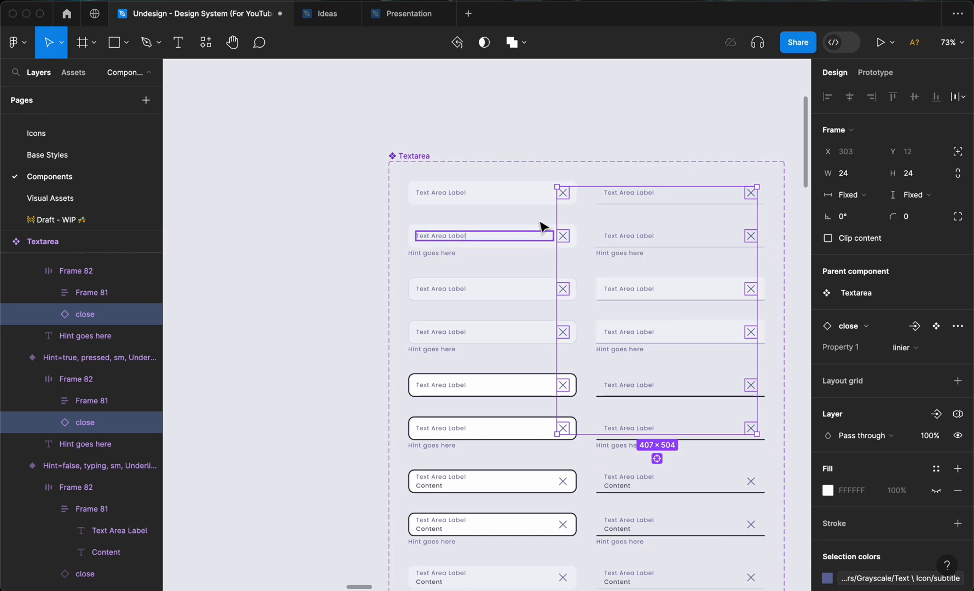
{"action": "key", "text": "Delete"}
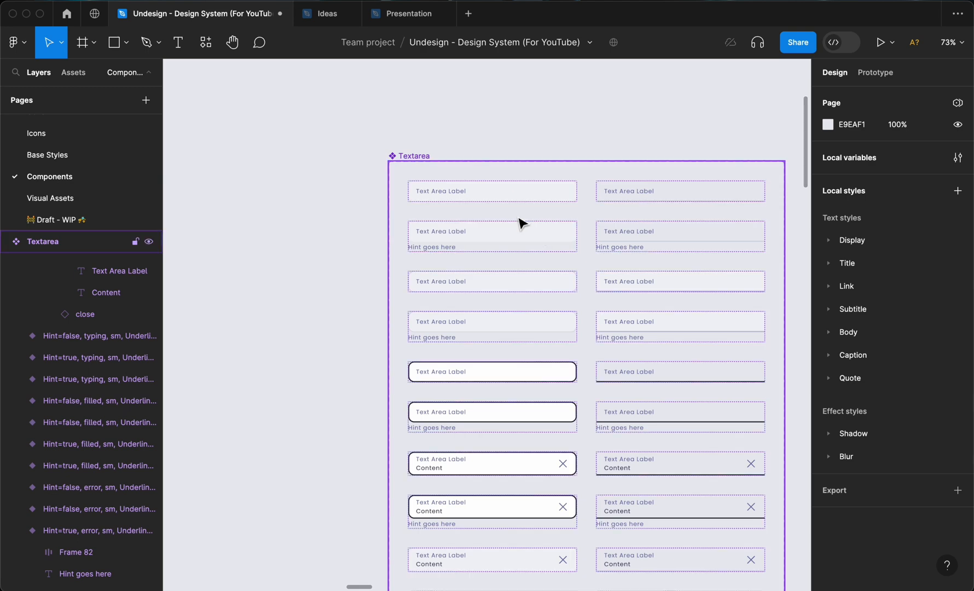
{"action": "key", "text": "super+z"}
{"action": "key", "text": "0"}
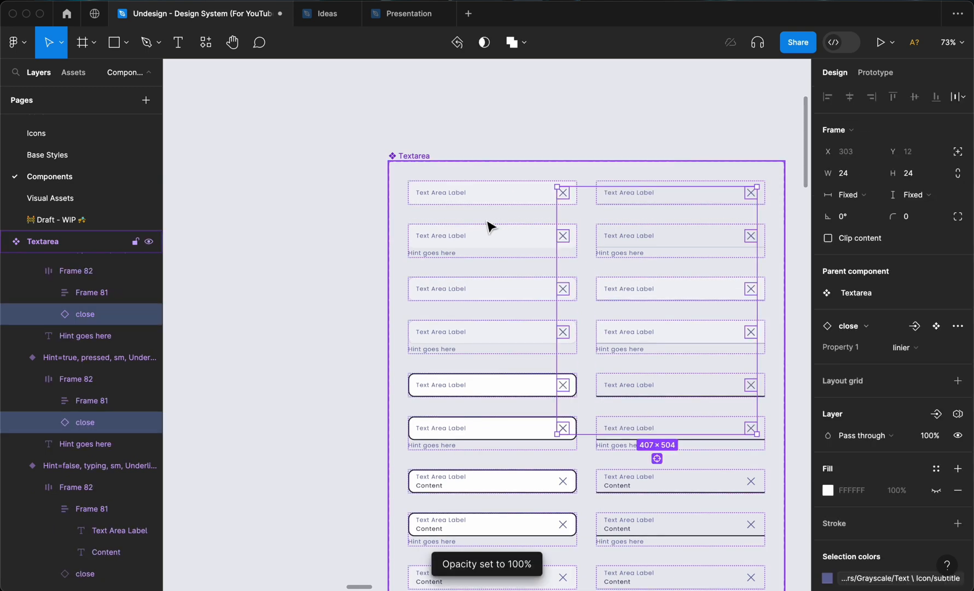
{"action": "key", "text": "0"}
{"action": "left_click", "coordinate": [544, 126]}
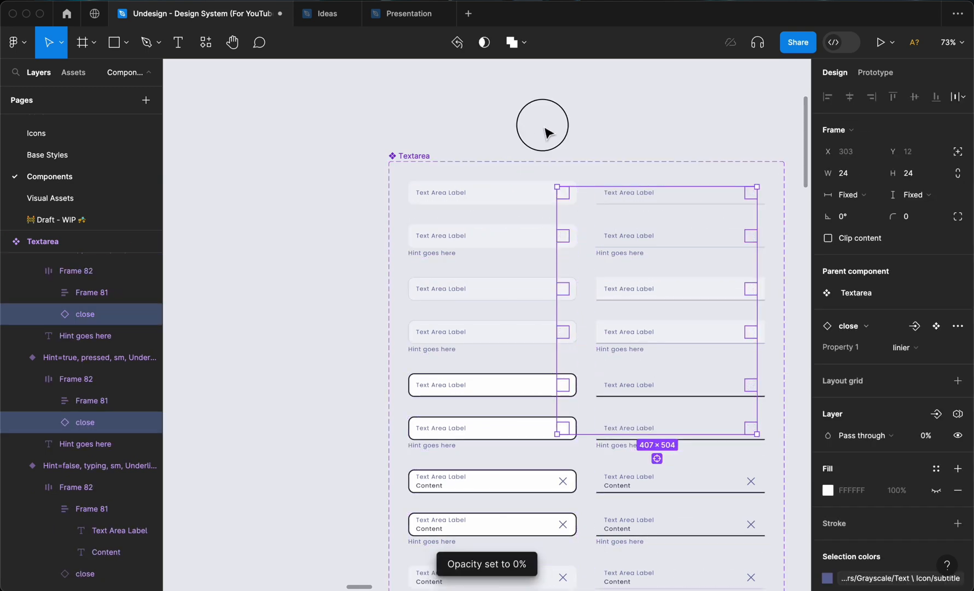
Select the label's parent frames in all small default, hover and pressed Textarea variants and give them a fixed height of 18*3 (54).
{"action": "scroll", "coordinate": [548, 133], "scroll_direction": "right", "scroll_amount": 2}
{"action": "scroll", "coordinate": [545, 132], "scroll_direction": "down", "scroll_amount": 3}
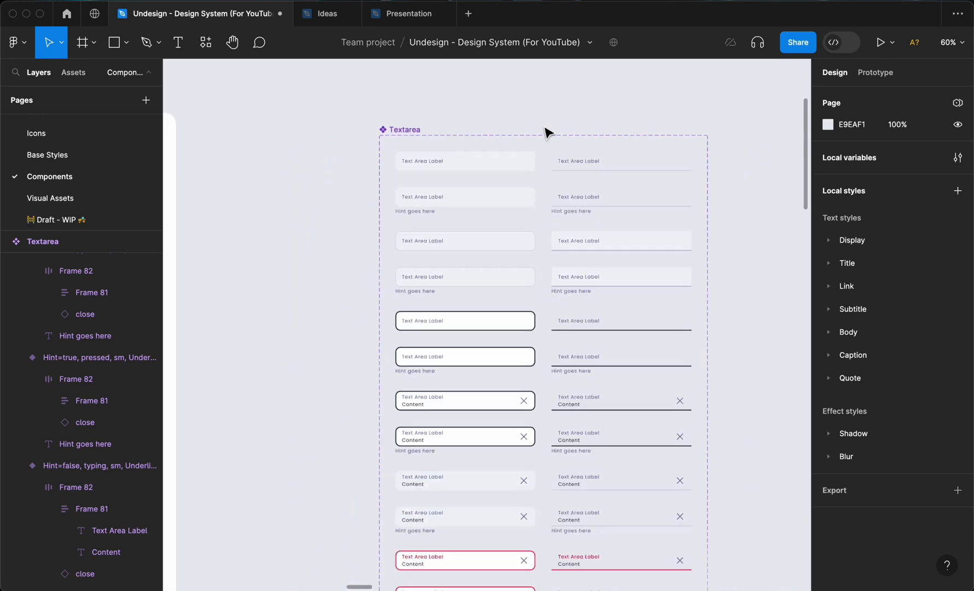
{"action": "scroll", "coordinate": [460, 189], "scroll_direction": "up", "scroll_amount": 2}
{"action": "scroll", "coordinate": [450, 190], "scroll_direction": "right", "scroll_amount": 1}
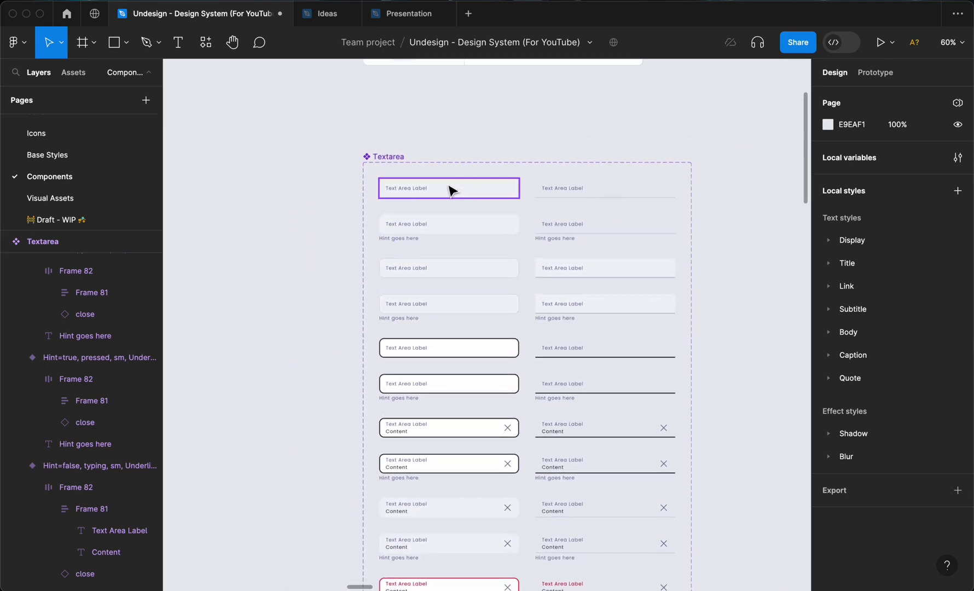
{"action": "left_click", "coordinate": [432, 192]}
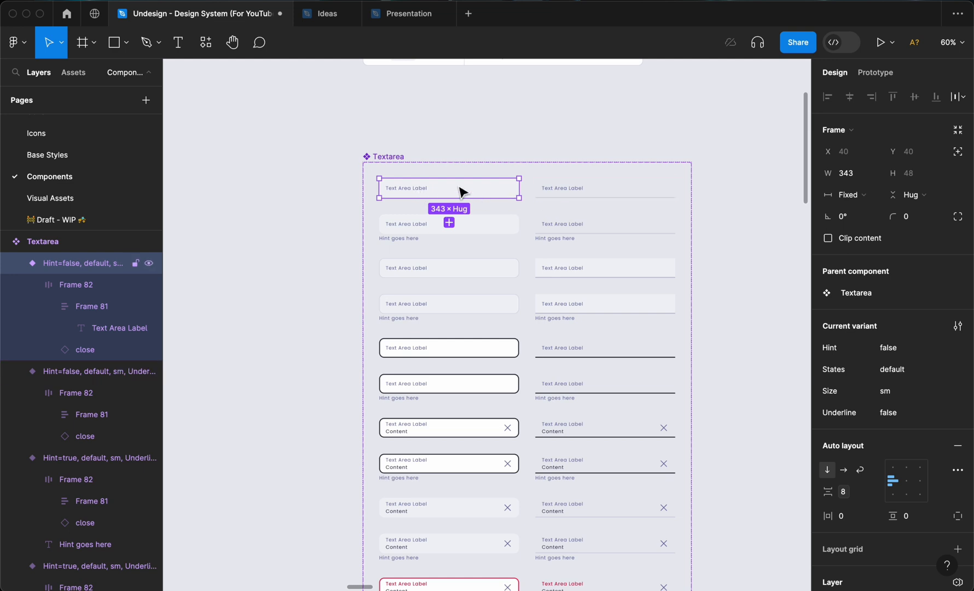
{"action": "double_click", "coordinate": [413, 191]}
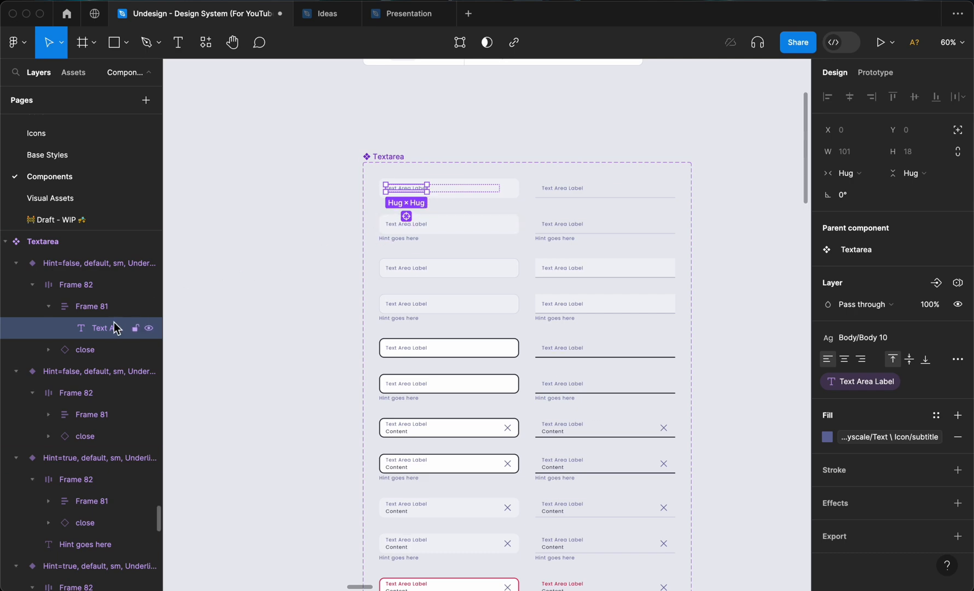
{"action": "left_click", "coordinate": [93, 307]}
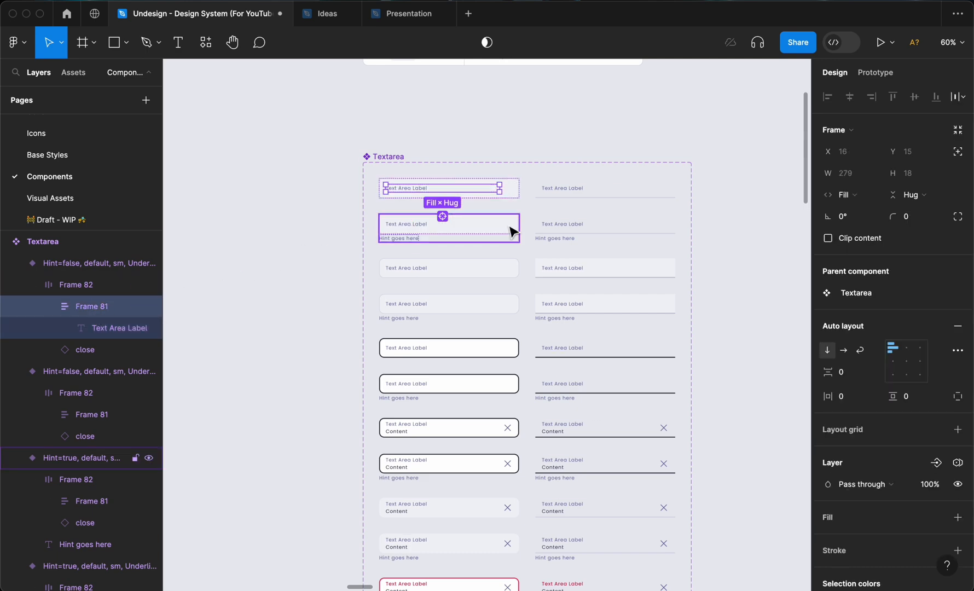
{"action": "left_click", "coordinate": [568, 197], "text": "shift"}
{"action": "left_click", "coordinate": [570, 224], "text": "shift"}
{"action": "left_click", "coordinate": [418, 225], "text": "shift"}
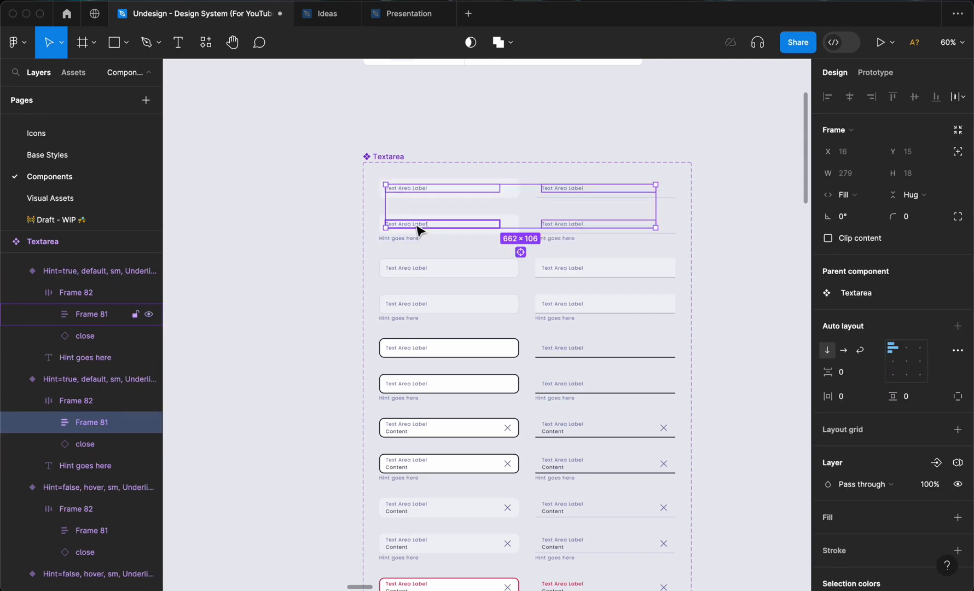
{"action": "left_click", "coordinate": [410, 269], "text": "shift"}
{"action": "left_click", "coordinate": [552, 269], "text": "shift"}
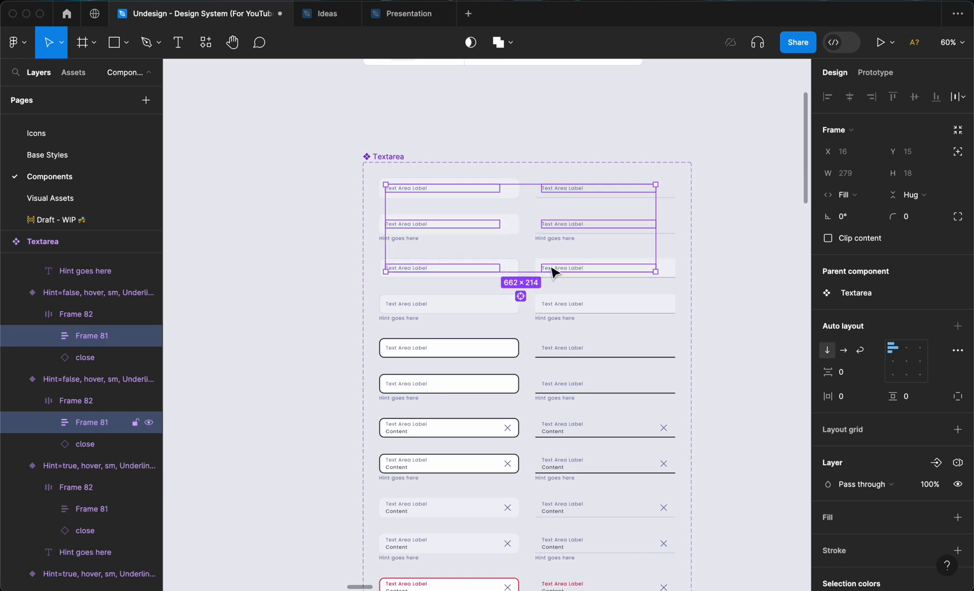
{"action": "left_click", "coordinate": [560, 306], "text": "shift"}
{"action": "left_click", "coordinate": [427, 305], "text": "shift"}
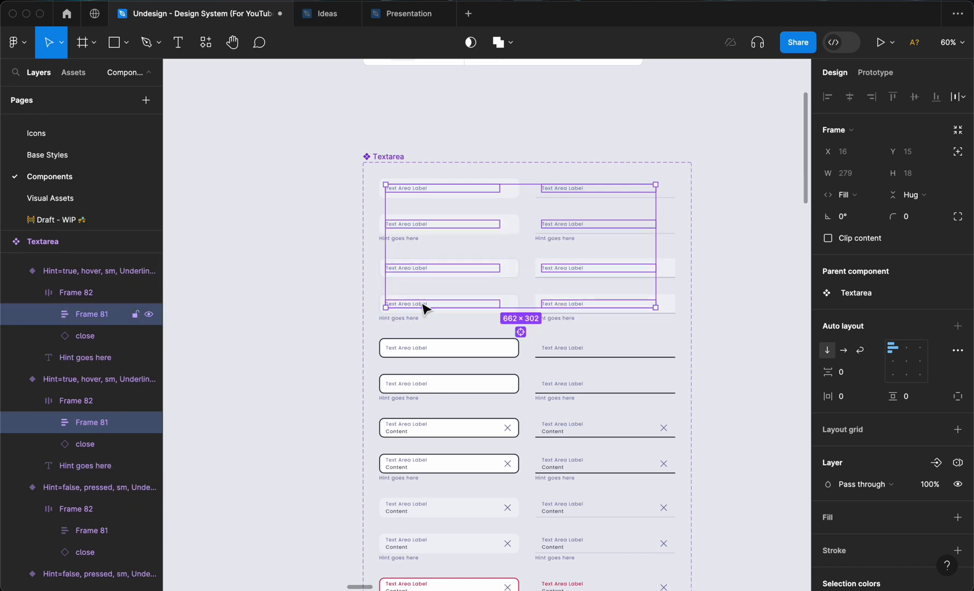
{"action": "left_click", "coordinate": [425, 353], "text": "shift"}
{"action": "left_click", "coordinate": [590, 349], "text": "shift"}
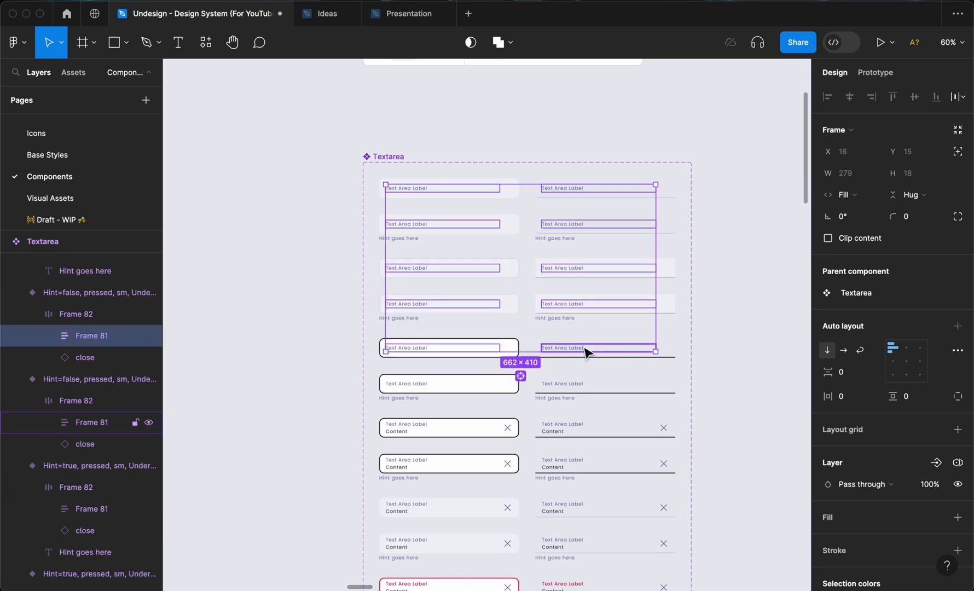
{"action": "left_click", "coordinate": [573, 386], "text": "shift"}
{"action": "left_click", "coordinate": [418, 385], "text": "shift"}
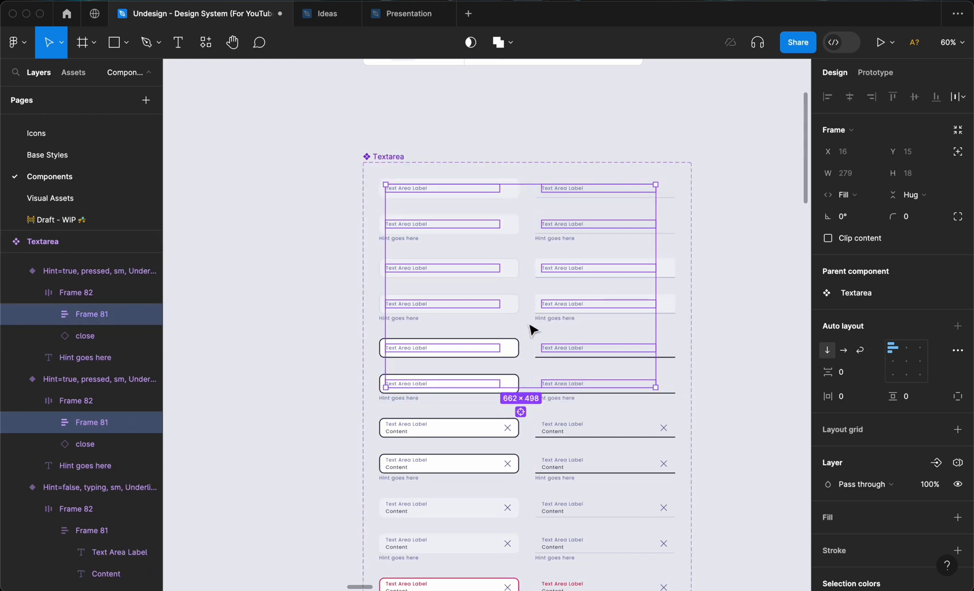
{"action": "left_click", "coordinate": [909, 196]}
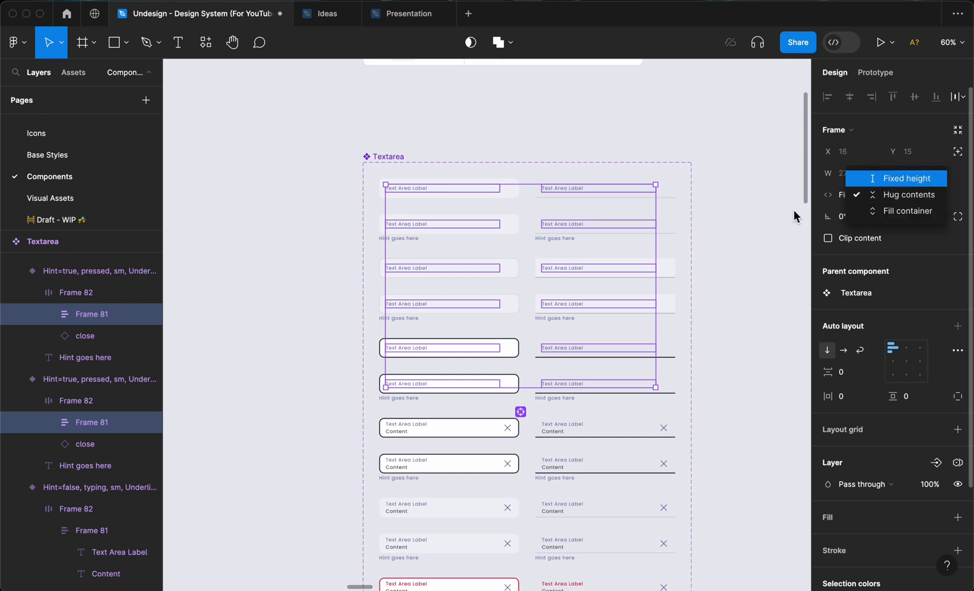
{"action": "left_click", "coordinate": [907, 178]}
{"action": "left_click", "coordinate": [908, 175]}
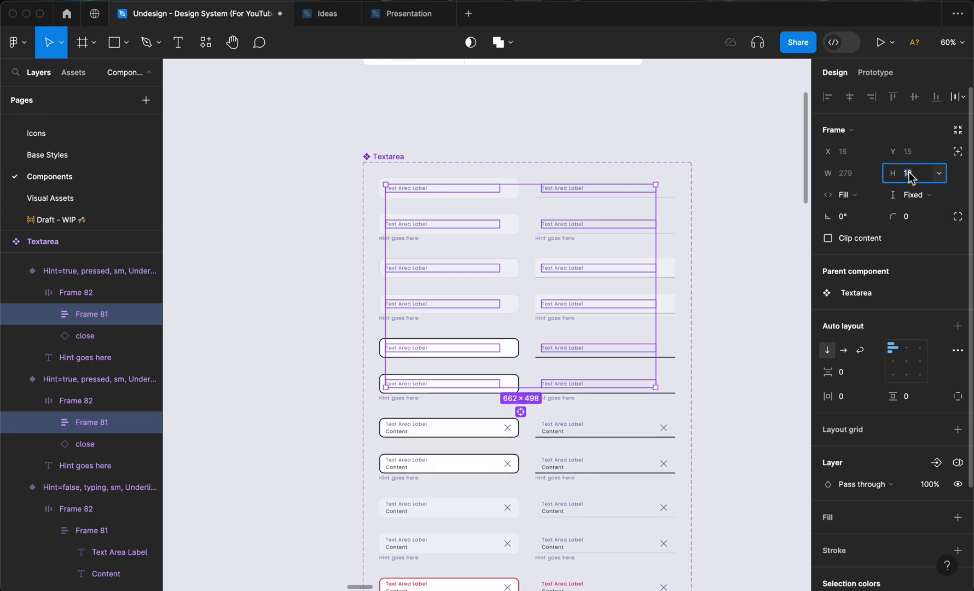
{"action": "key", "text": "Right"}
{"action": "type", "text": "*3"}
{"action": "key", "text": "Return"}
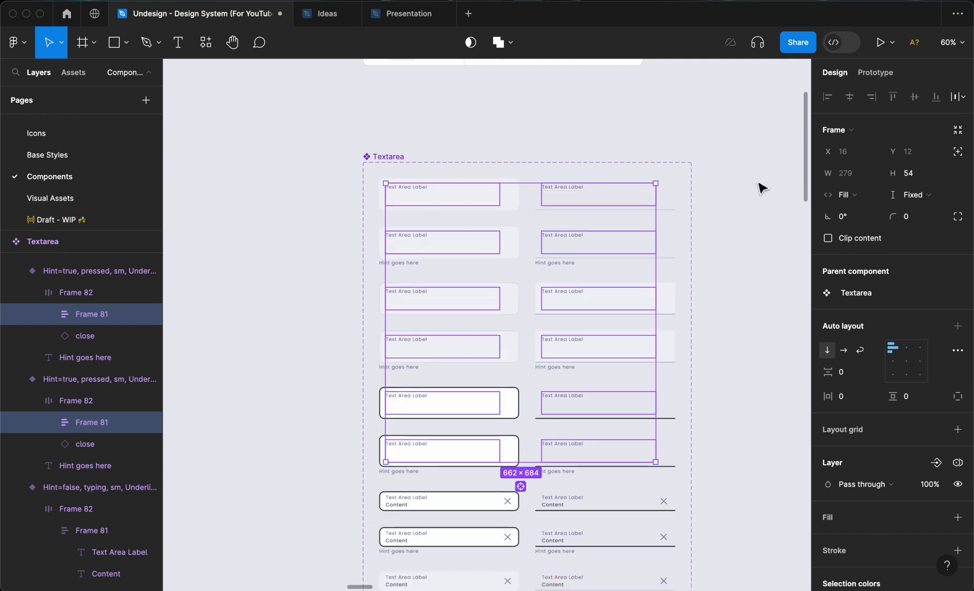
{"action": "left_click", "coordinate": [733, 184]}
Examine the small Textarea variants and check the size settings of the label and content frame in the first typing variant.
{"action": "scroll", "coordinate": [424, 182], "scroll_direction": "up", "scroll_amount": 5}
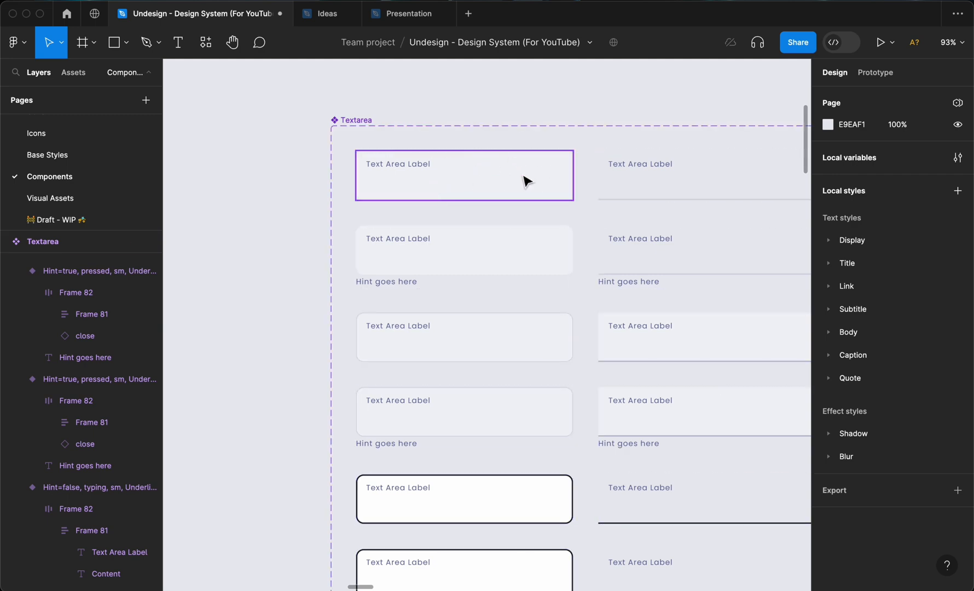
{"action": "scroll", "coordinate": [524, 180], "scroll_direction": "down", "scroll_amount": 4}
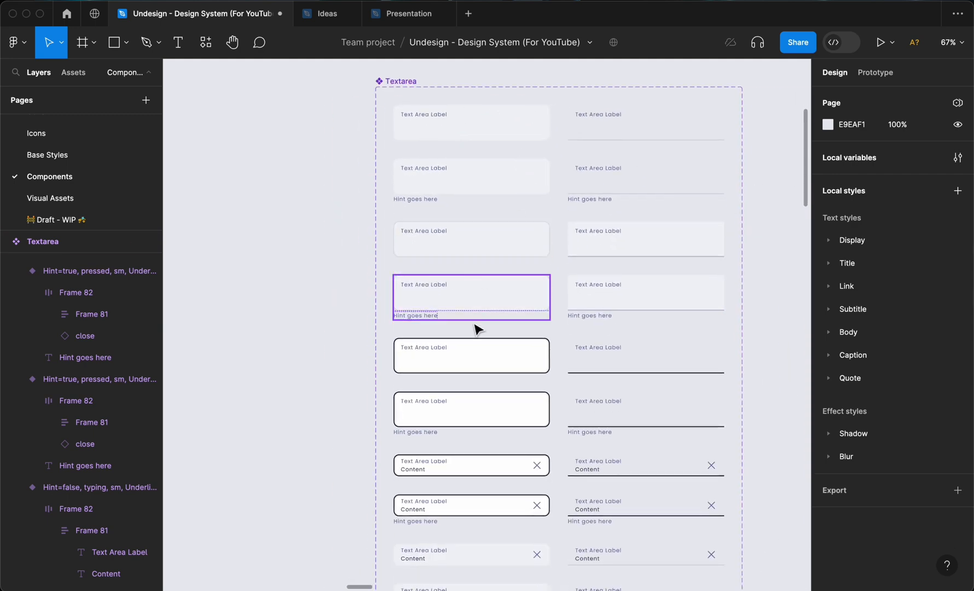
{"action": "scroll", "coordinate": [476, 329], "scroll_direction": "up", "scroll_amount": 4}
{"action": "left_click", "coordinate": [407, 377]}
{"action": "left_click", "coordinate": [408, 376]}
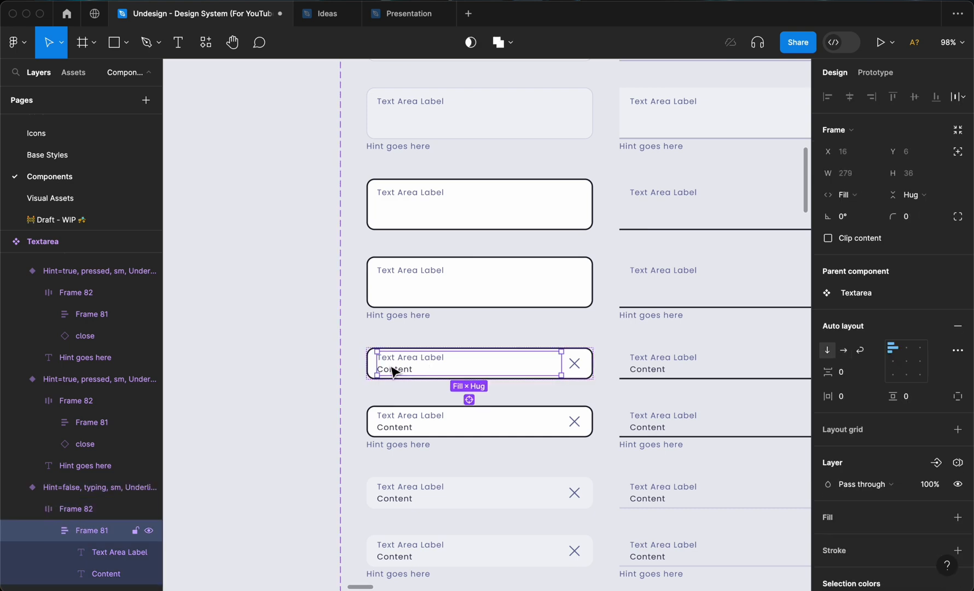
{"action": "left_click", "coordinate": [333, 369]}
{"action": "scroll", "coordinate": [335, 370], "scroll_direction": "down", "scroll_amount": 5}
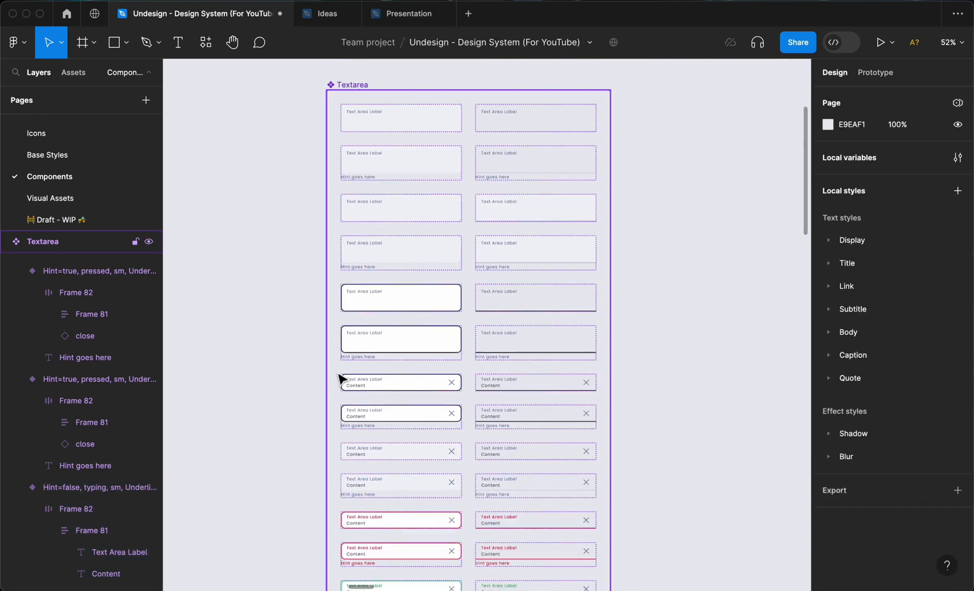
Select the Textarea component set and open its Content text property for editing.
{"action": "scroll", "coordinate": [339, 377], "scroll_direction": "right", "scroll_amount": 2}
{"action": "scroll", "coordinate": [350, 376], "scroll_direction": "up", "scroll_amount": 3}
{"action": "left_click", "coordinate": [340, 382]}
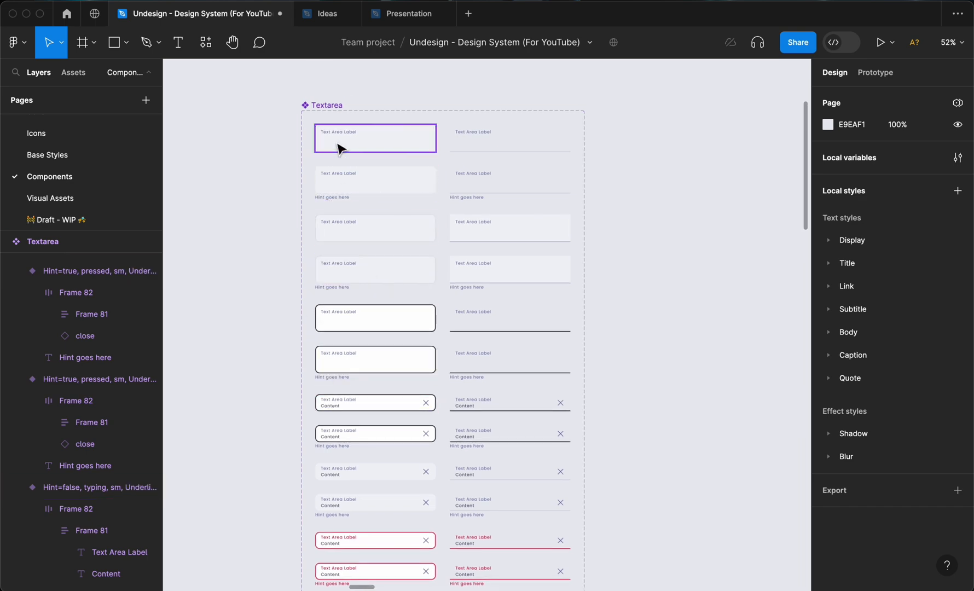
{"action": "left_click", "coordinate": [338, 105]}
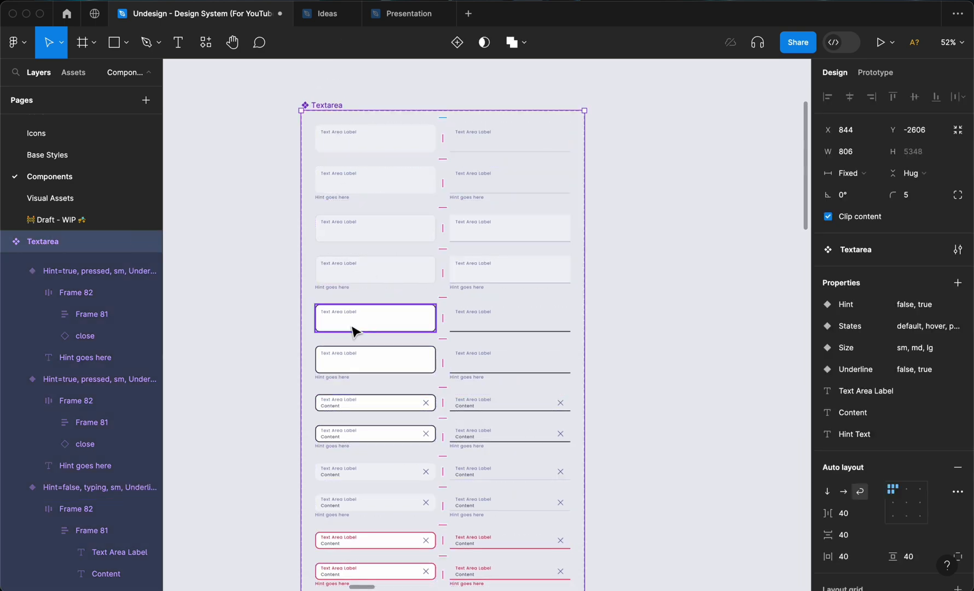
{"action": "scroll", "coordinate": [352, 331], "scroll_direction": "up", "scroll_amount": 5}
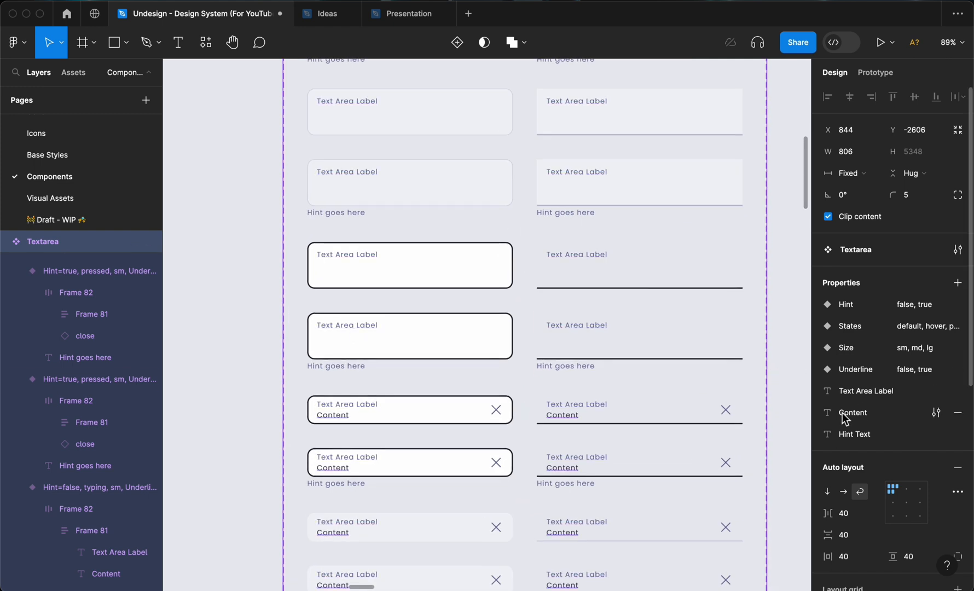
{"action": "left_click", "coordinate": [937, 414]}
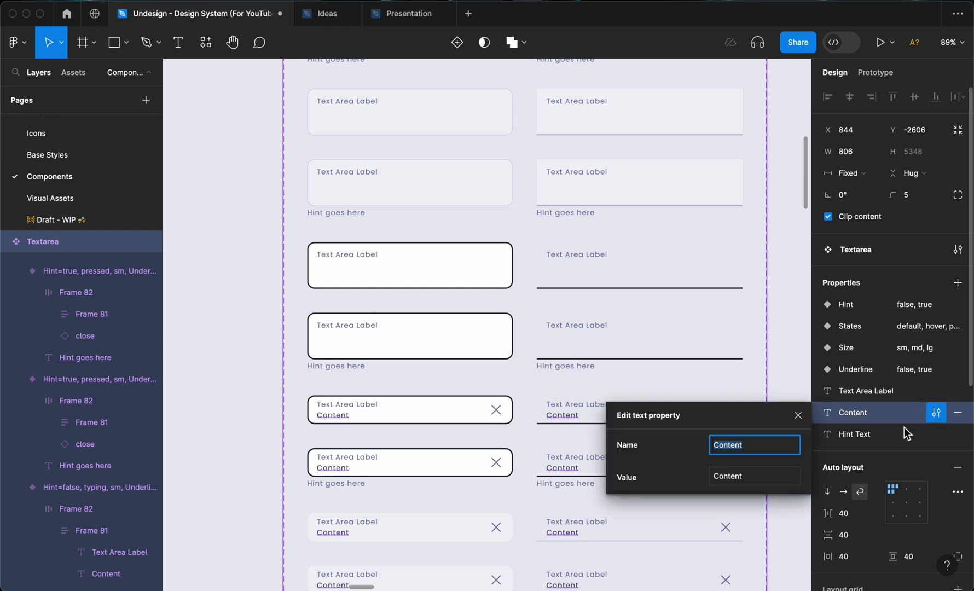
Add two line breaks after "Content" in the Content property's value and close the property editor.
{"action": "left_click", "coordinate": [792, 476]}
{"action": "double_click", "coordinate": [791, 476]}
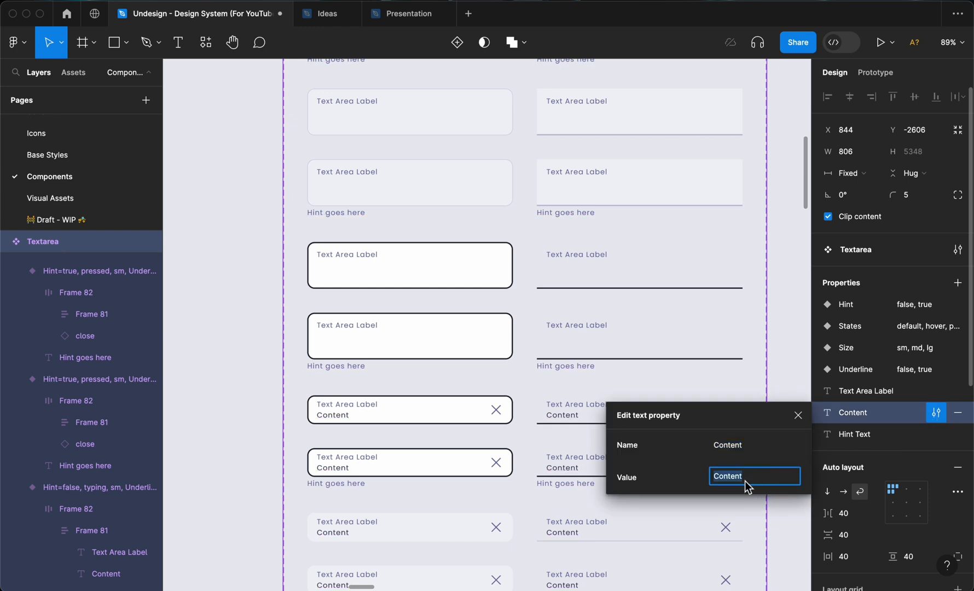
{"action": "key", "text": "Right"}
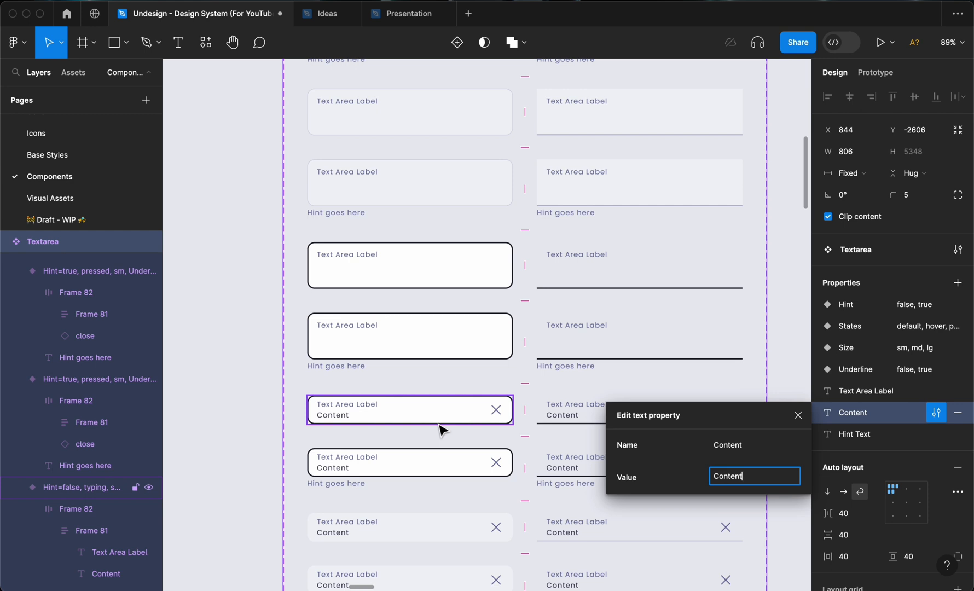
{"action": "key", "text": "Return"}
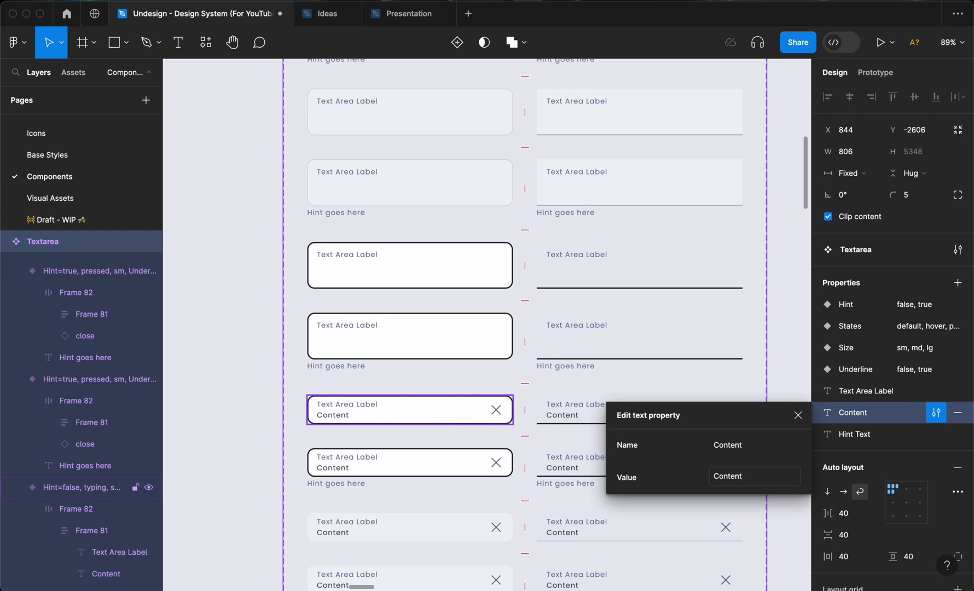
{"action": "left_click", "coordinate": [760, 475]}
{"action": "left_click", "coordinate": [748, 479]}
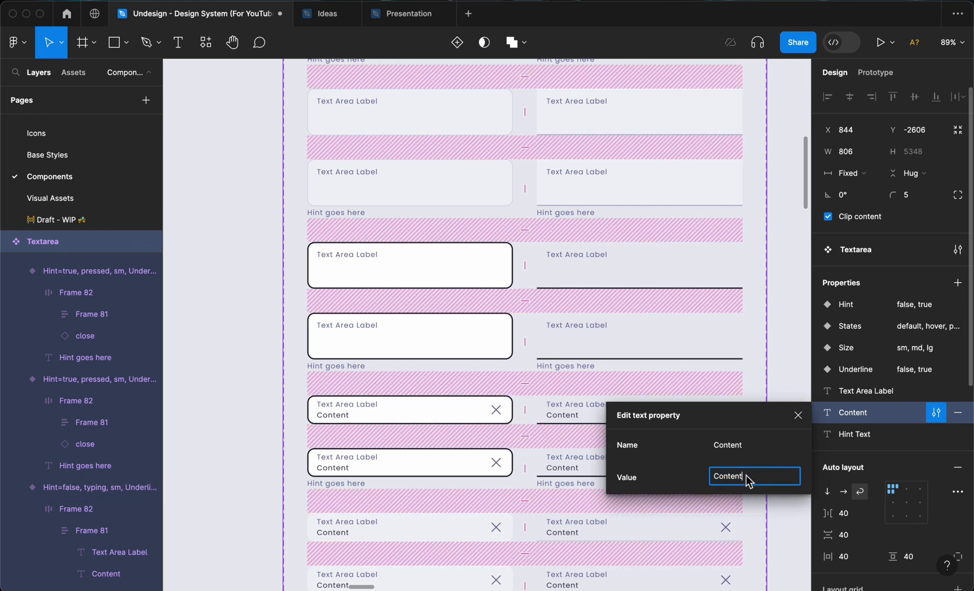
{"action": "key", "text": "shift+Return"}
{"action": "key", "text": "shift+Return"}
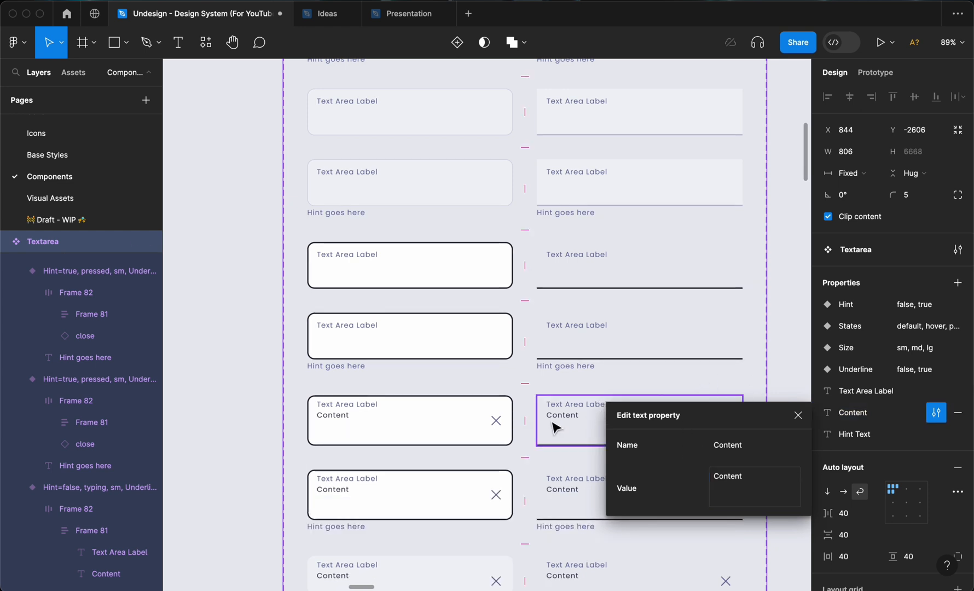
{"action": "left_click", "coordinate": [798, 414]}
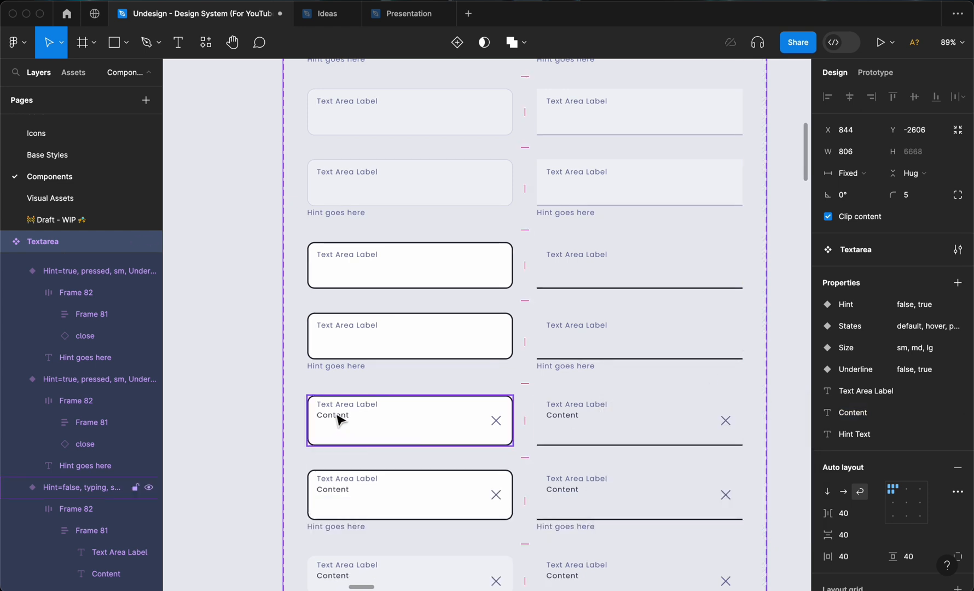
{"action": "scroll", "coordinate": [351, 424], "scroll_direction": "down", "scroll_amount": 1}
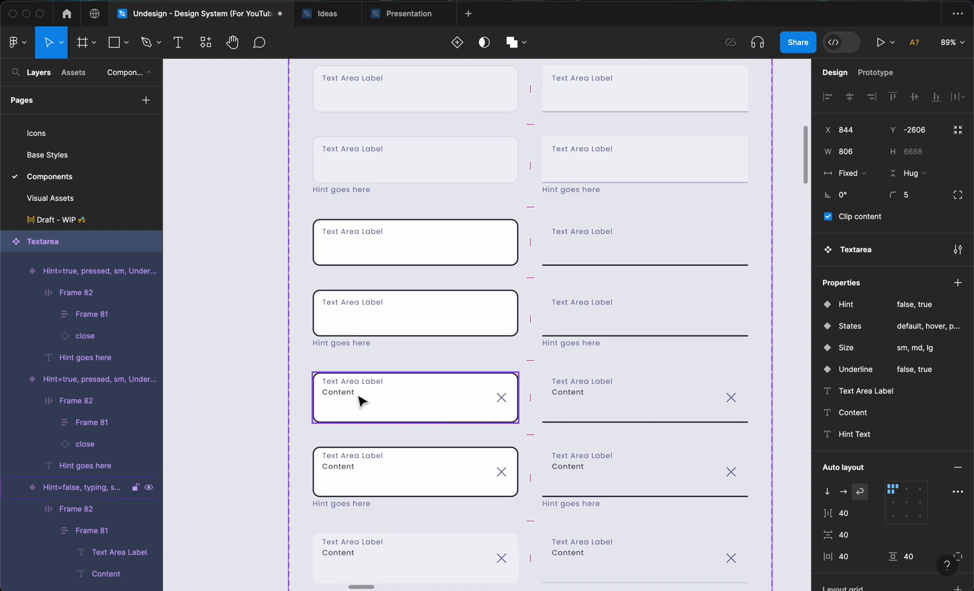
{"action": "scroll", "coordinate": [362, 402], "scroll_direction": "down", "scroll_amount": 3, "text": "ctrl"}
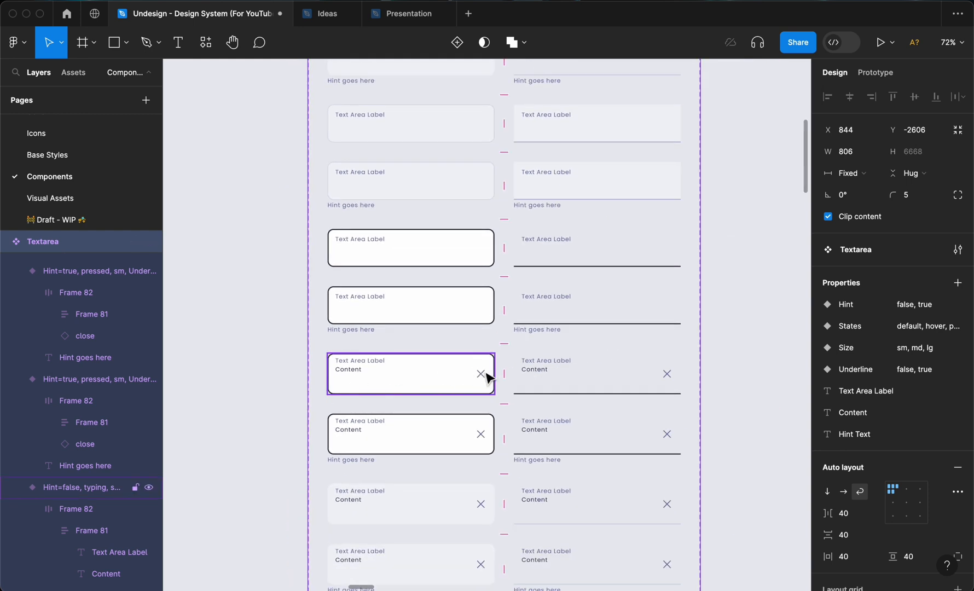
{"action": "double_click", "coordinate": [464, 379]}
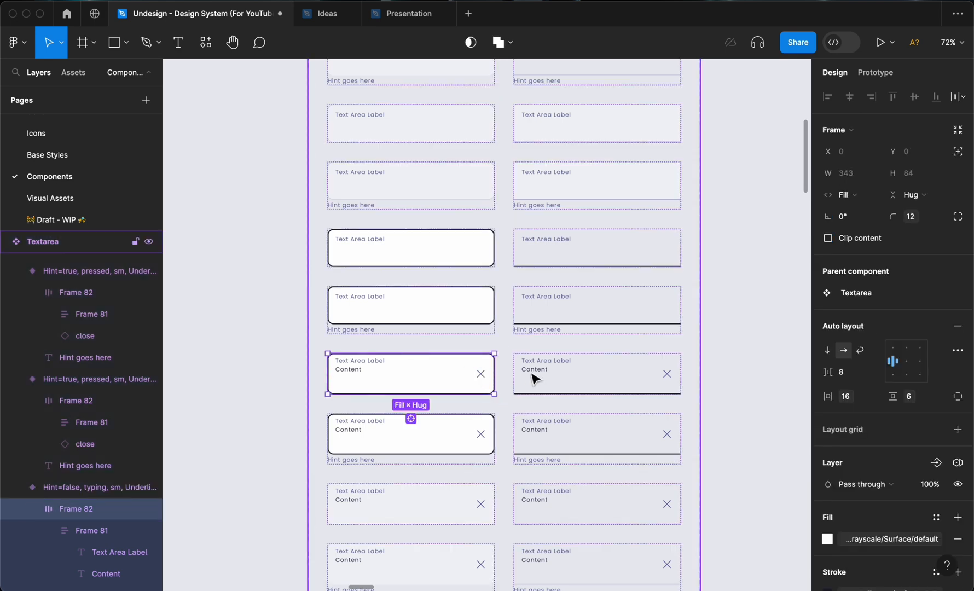
{"action": "left_click", "coordinate": [561, 375], "text": "shift"}
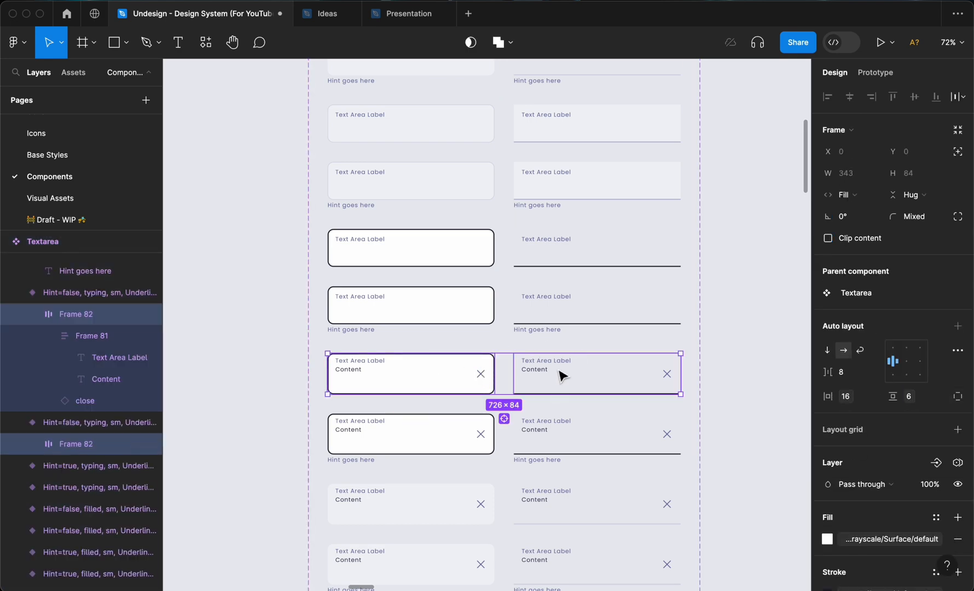
{"action": "left_click", "coordinate": [383, 378]}
{"action": "left_click", "coordinate": [545, 372], "text": "shift"}
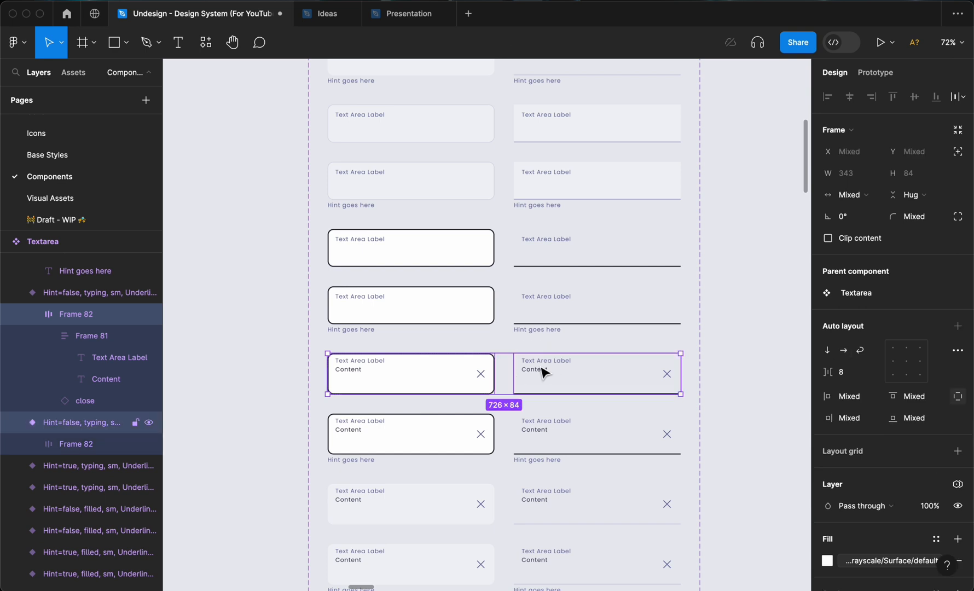
{"action": "left_click", "coordinate": [434, 435], "text": "shift"}
{"action": "double_click", "coordinate": [471, 372]}
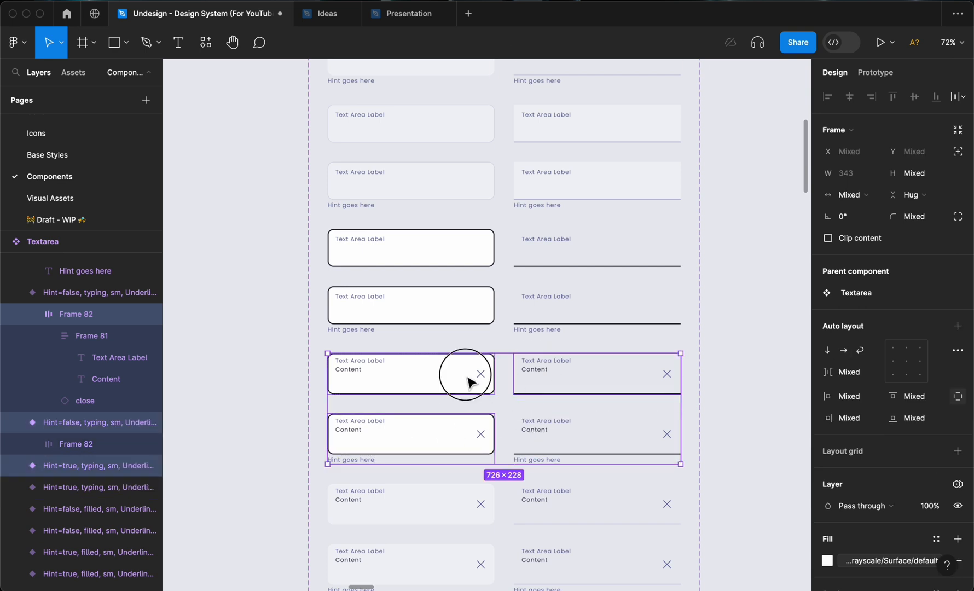
Select the inner field frames (Frame 82) of all four small typing variants and set their auto layout alignment to top left.
{"action": "left_click", "coordinate": [496, 372]}
{"action": "double_click", "coordinate": [479, 371]}
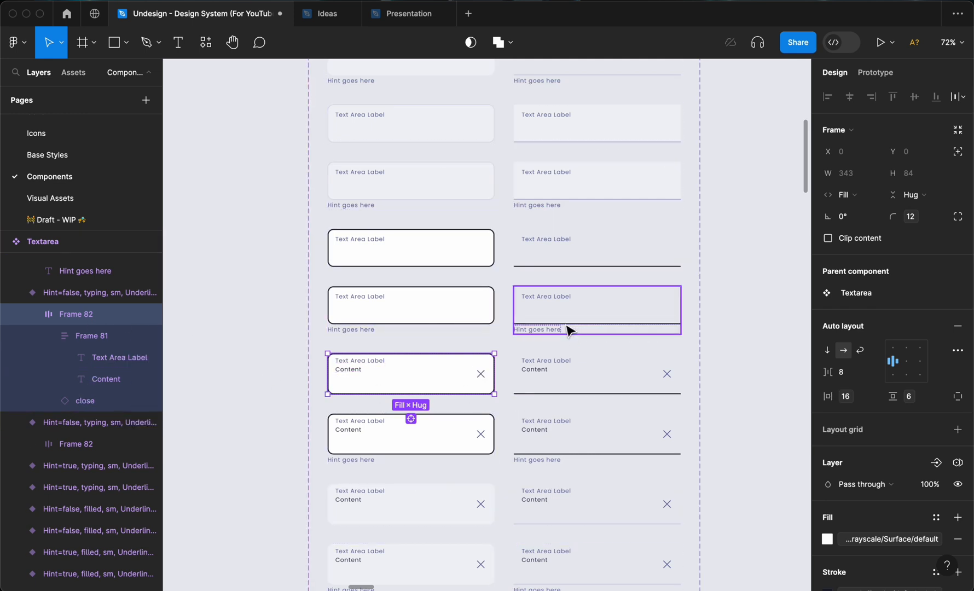
{"action": "left_click", "coordinate": [562, 368], "text": "shift"}
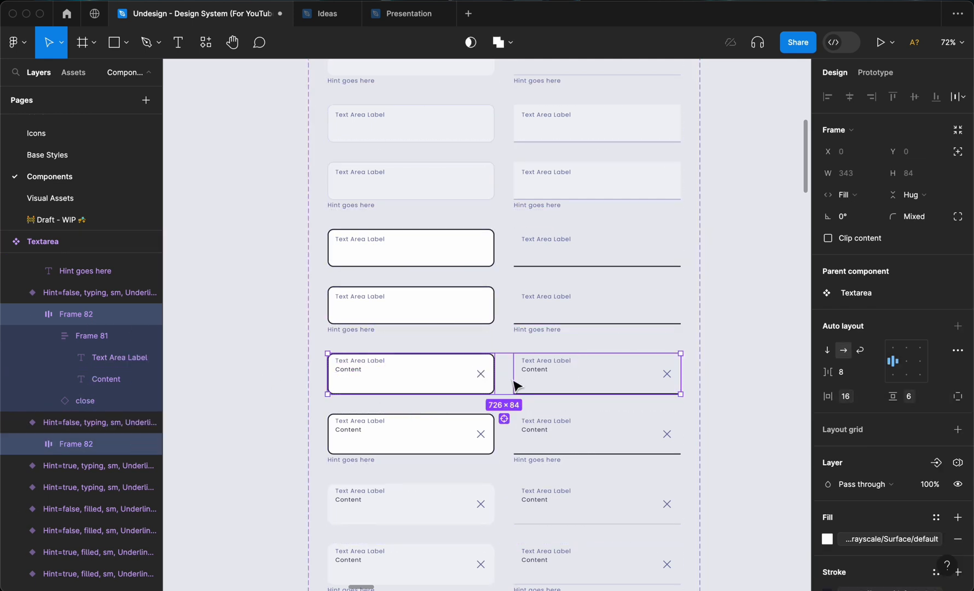
{"action": "left_click", "coordinate": [436, 435], "text": "shift"}
{"action": "left_click", "coordinate": [440, 437], "text": "shift"}
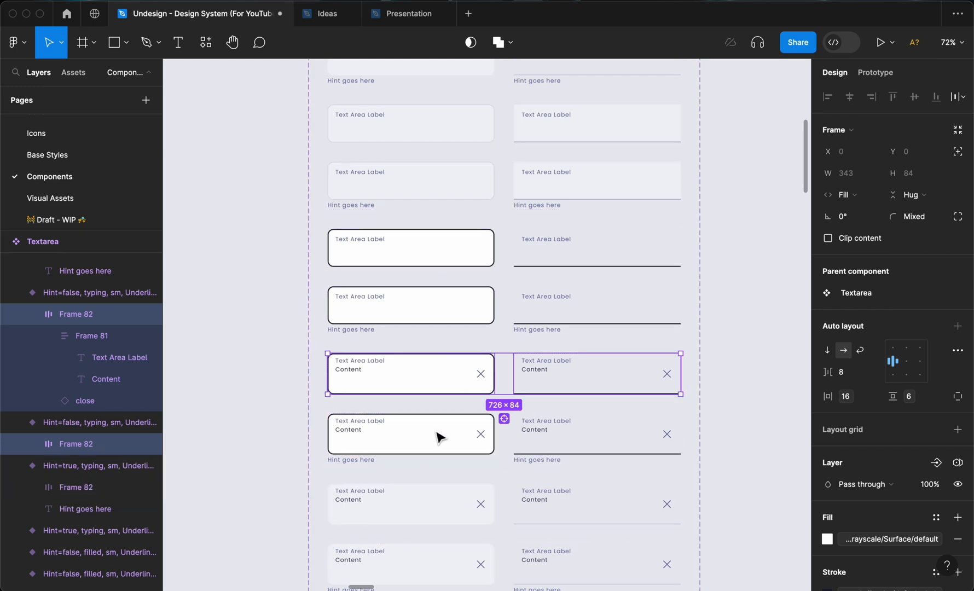
{"action": "left_click", "coordinate": [470, 427], "text": "shift"}
{"action": "left_click", "coordinate": [538, 429], "text": "shift"}
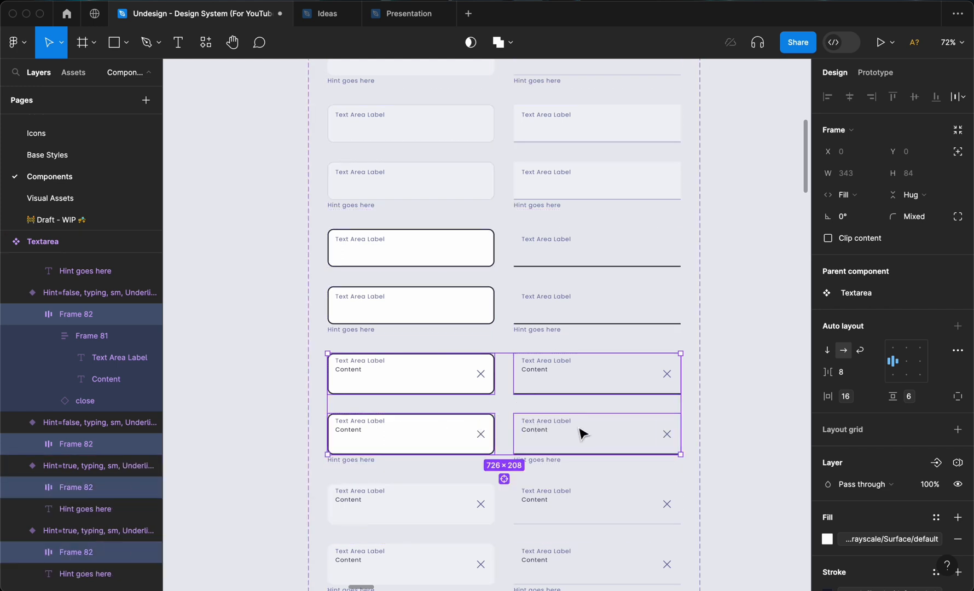
{"action": "left_click", "coordinate": [895, 353]}
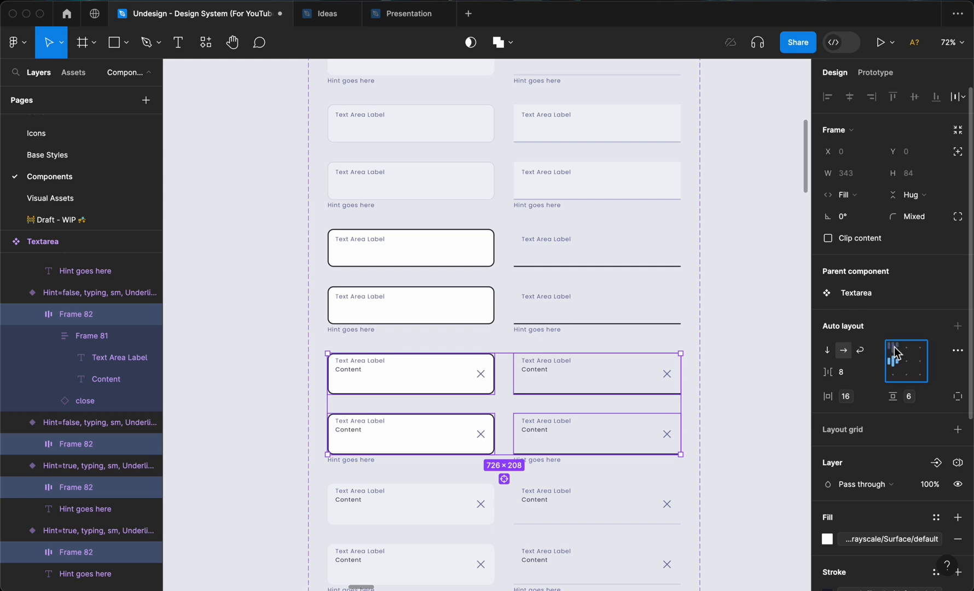
{"action": "left_click", "coordinate": [895, 353]}
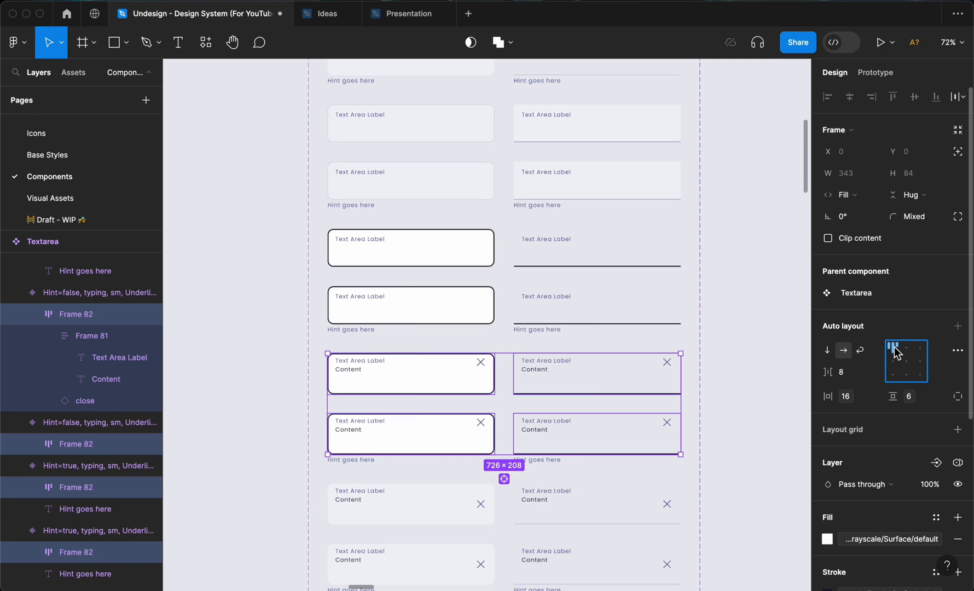
{"action": "left_click", "coordinate": [720, 397]}
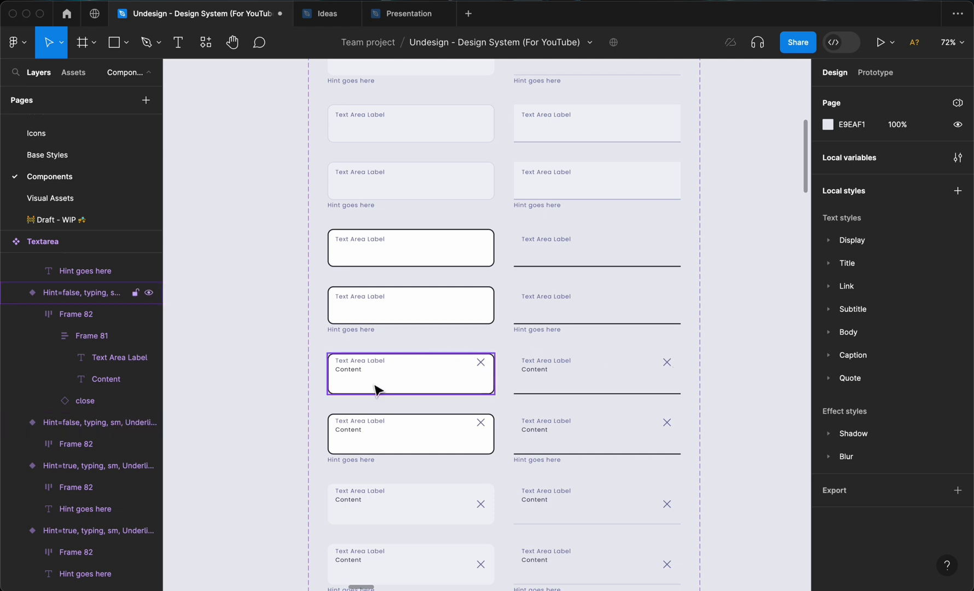
Wrap the close icon of the first small typing variant in its own auto layout frame.
{"action": "scroll", "coordinate": [390, 377], "scroll_direction": "up", "scroll_amount": 5}
{"action": "double_click", "coordinate": [467, 364]}
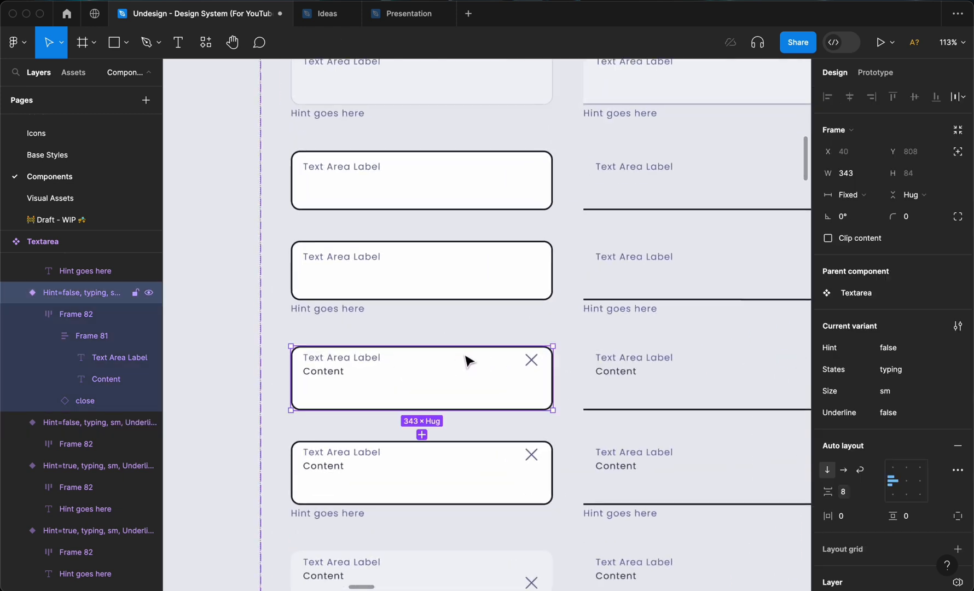
{"action": "left_click", "coordinate": [531, 361]}
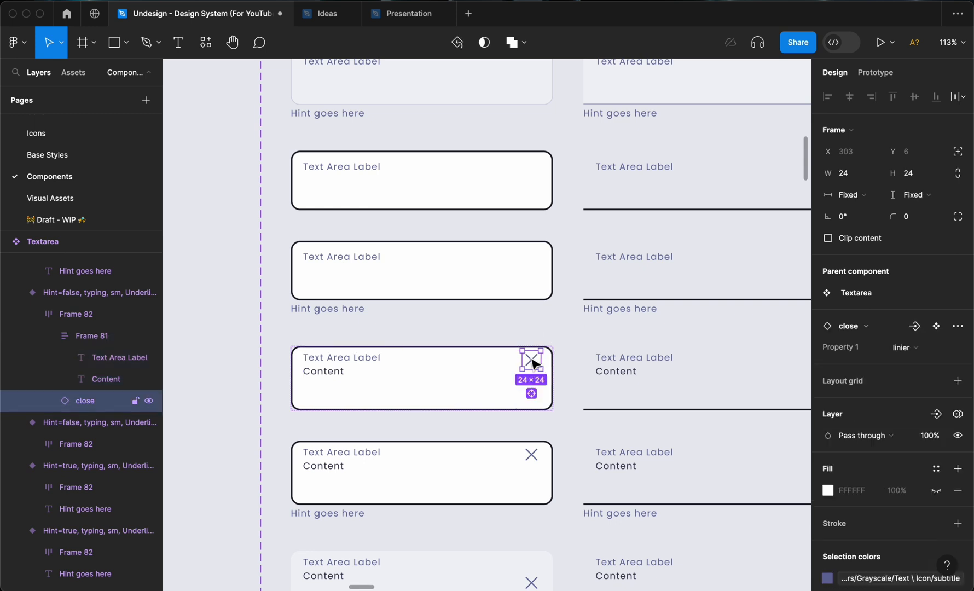
{"action": "scroll", "coordinate": [539, 361], "scroll_direction": "up", "scroll_amount": 4}
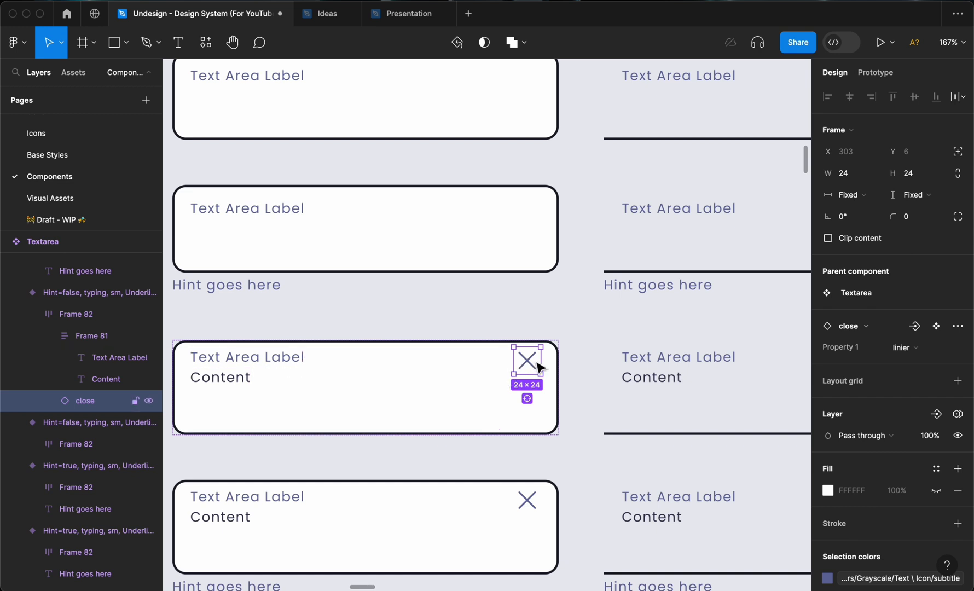
{"action": "key", "text": "shift+a"}
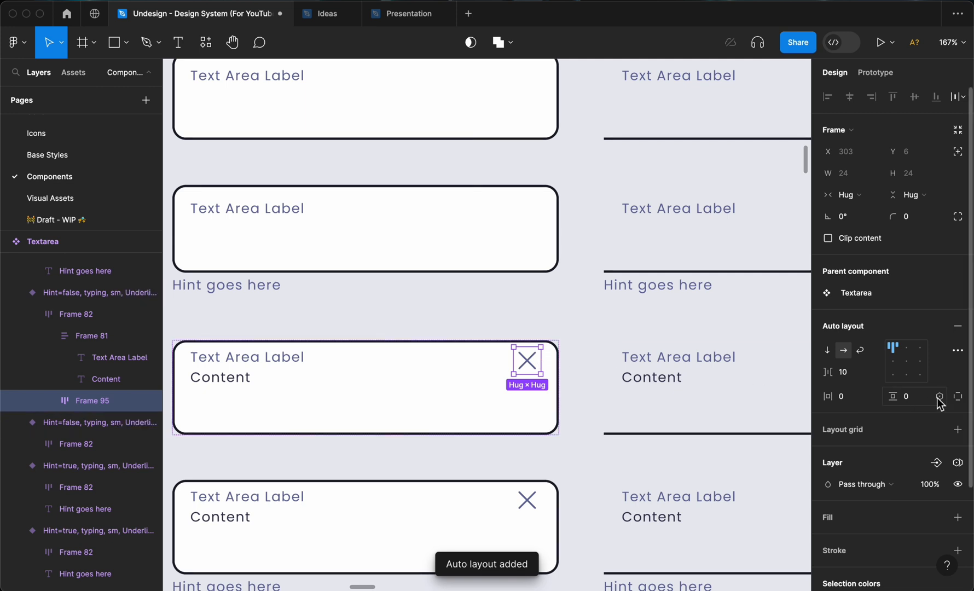
Set the close icon frame's vertical padding to the 2xs spacing variable (4).
{"action": "left_click", "coordinate": [939, 396]}
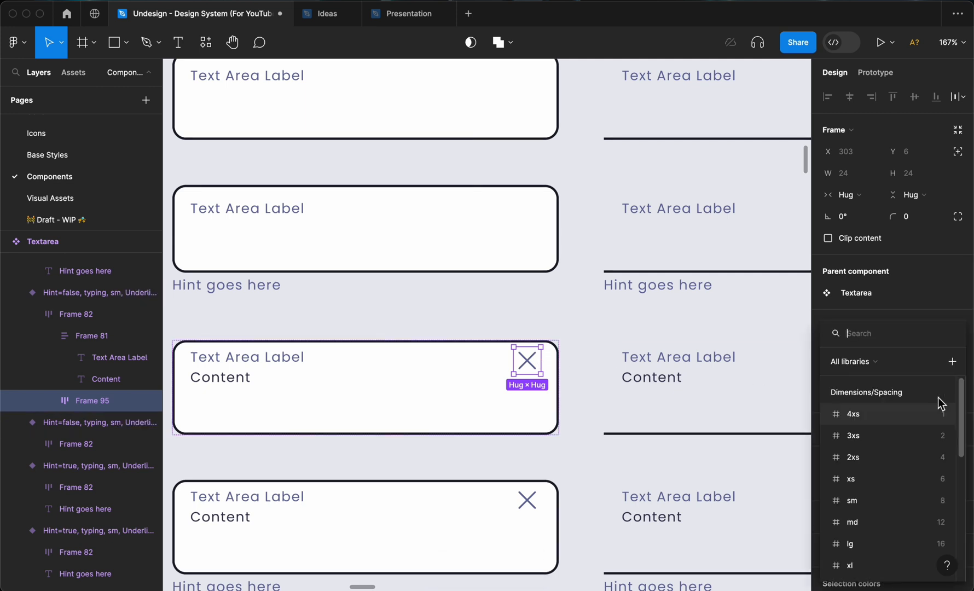
{"action": "left_click", "coordinate": [909, 457]}
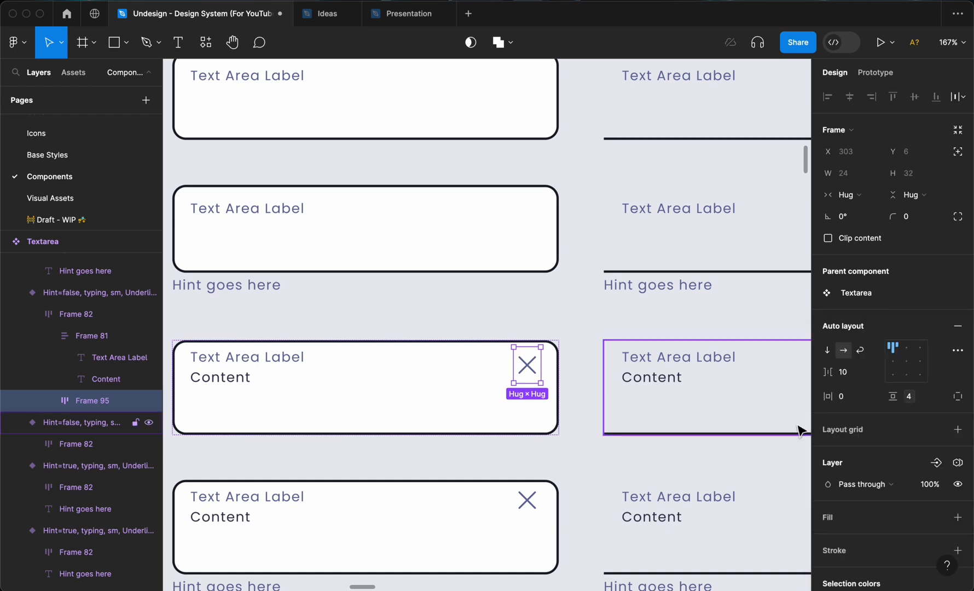
{"action": "left_click", "coordinate": [613, 330]}
{"action": "scroll", "coordinate": [612, 330], "scroll_direction": "down", "scroll_amount": 5}
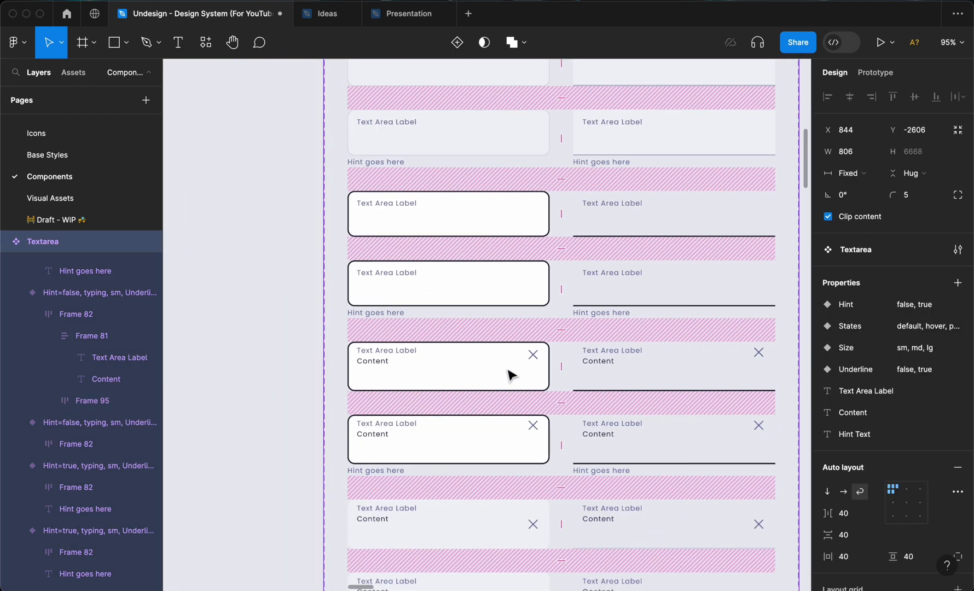
Set the vertical padding of the close icon's frame to the xs spacing variable (6) and switch it to individual side paddings.
{"action": "double_click", "coordinate": [538, 361]}
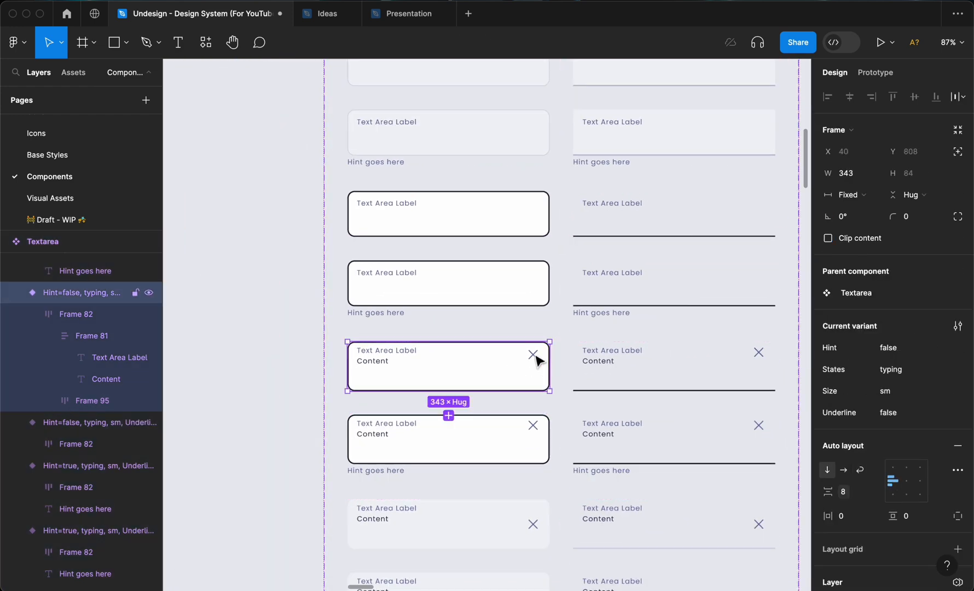
{"action": "scroll", "coordinate": [538, 360], "scroll_direction": "up", "scroll_amount": 5}
{"action": "left_click", "coordinate": [535, 358]}
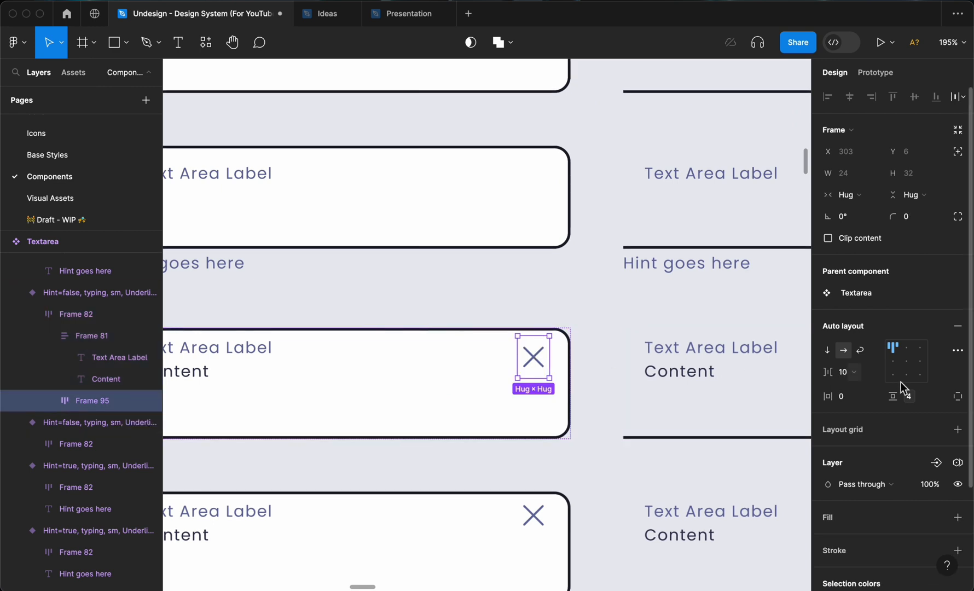
{"action": "left_click", "coordinate": [939, 399]}
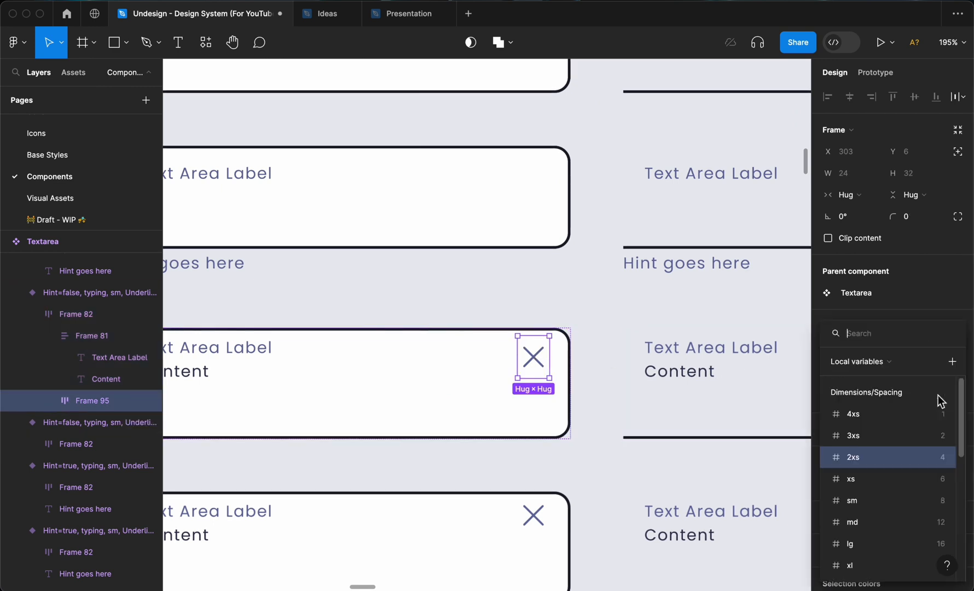
{"action": "left_click", "coordinate": [940, 475]}
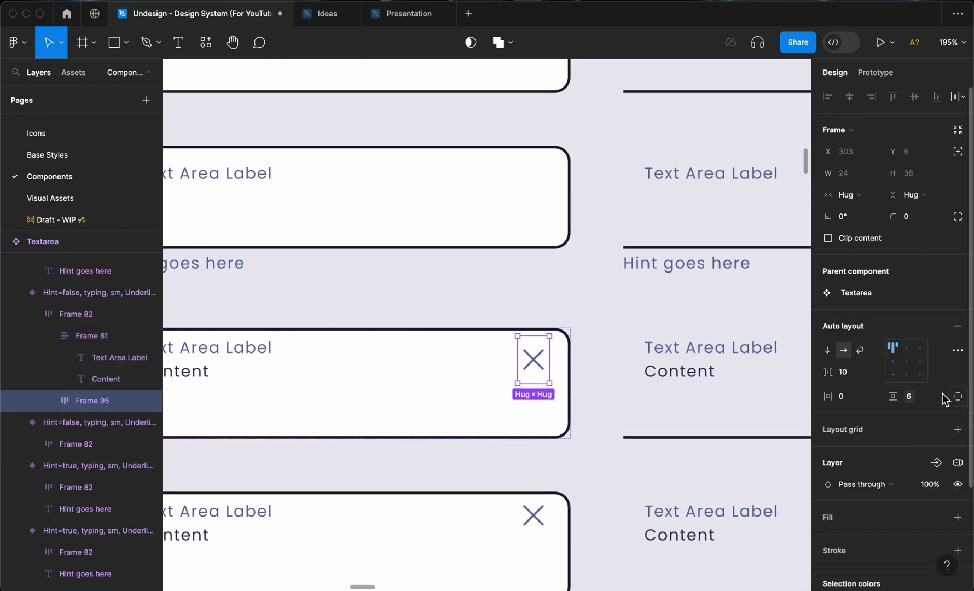
{"action": "left_click", "coordinate": [963, 400]}
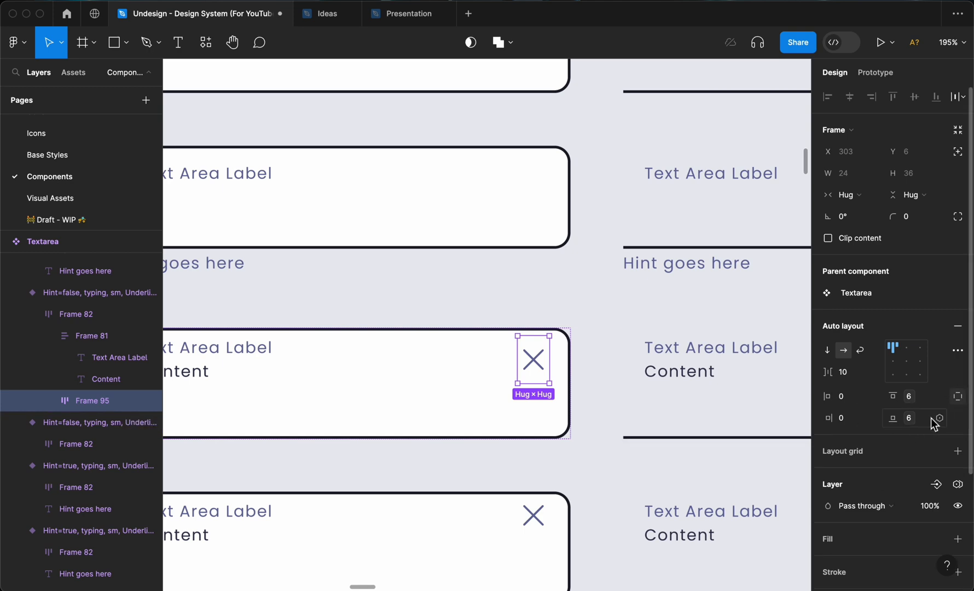
Review the whole Textarea component set, comparing label, content and close icon placement across its sizes and states.
{"action": "left_click", "coordinate": [597, 327]}
{"action": "scroll", "coordinate": [598, 326], "scroll_direction": "down", "scroll_amount": 5}
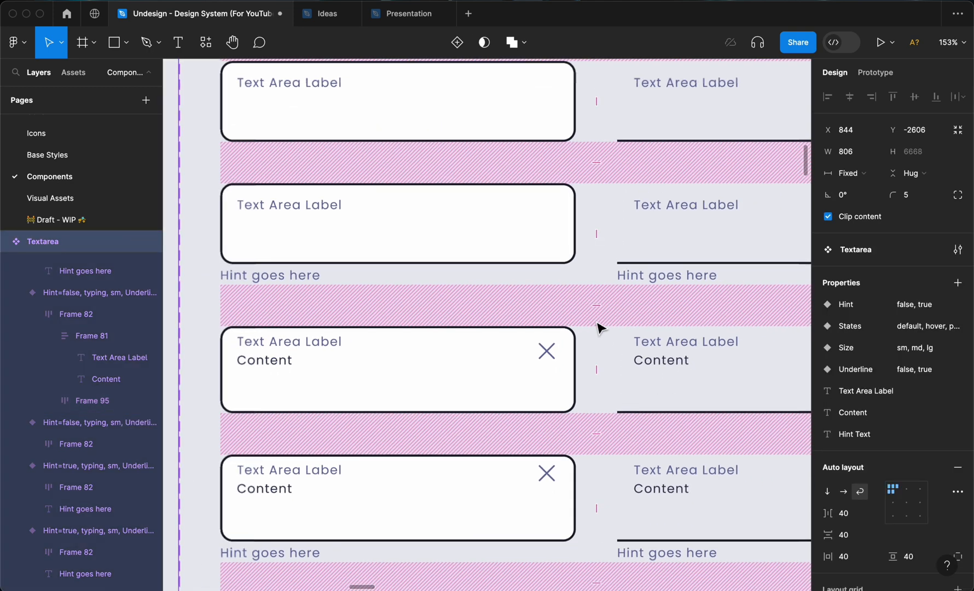
{"action": "scroll", "coordinate": [565, 346], "scroll_direction": "down", "scroll_amount": 3}
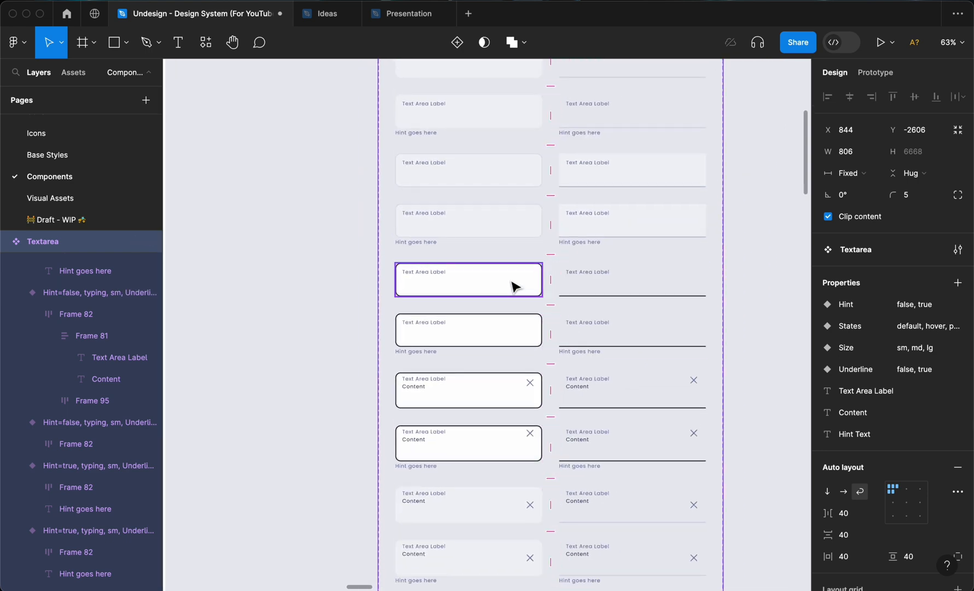
{"action": "scroll", "coordinate": [589, 246], "scroll_direction": "down", "scroll_amount": 3}
{"action": "scroll", "coordinate": [562, 311], "scroll_direction": "down", "scroll_amount": 5}
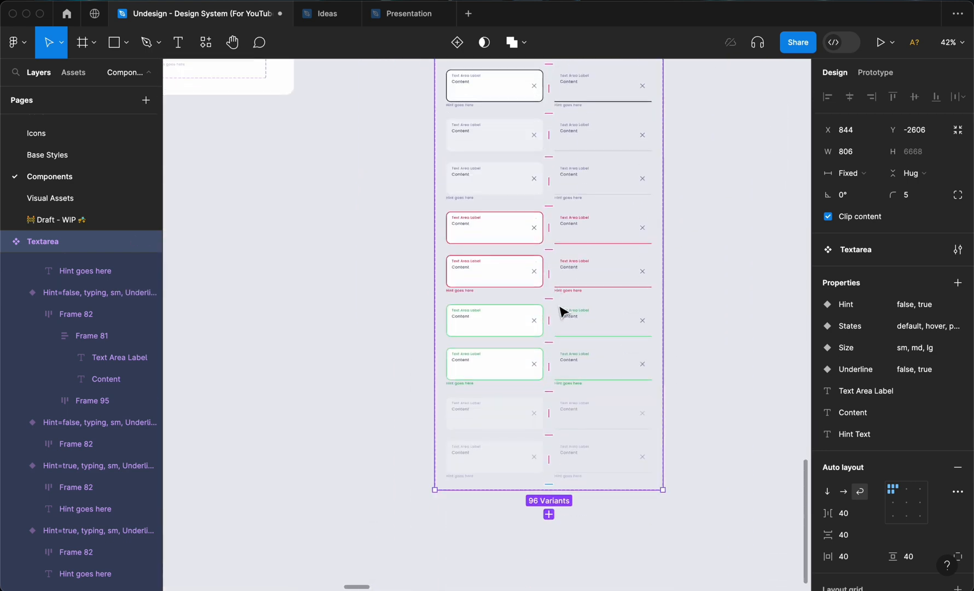
{"action": "scroll", "coordinate": [563, 311], "scroll_direction": "up", "scroll_amount": 10}
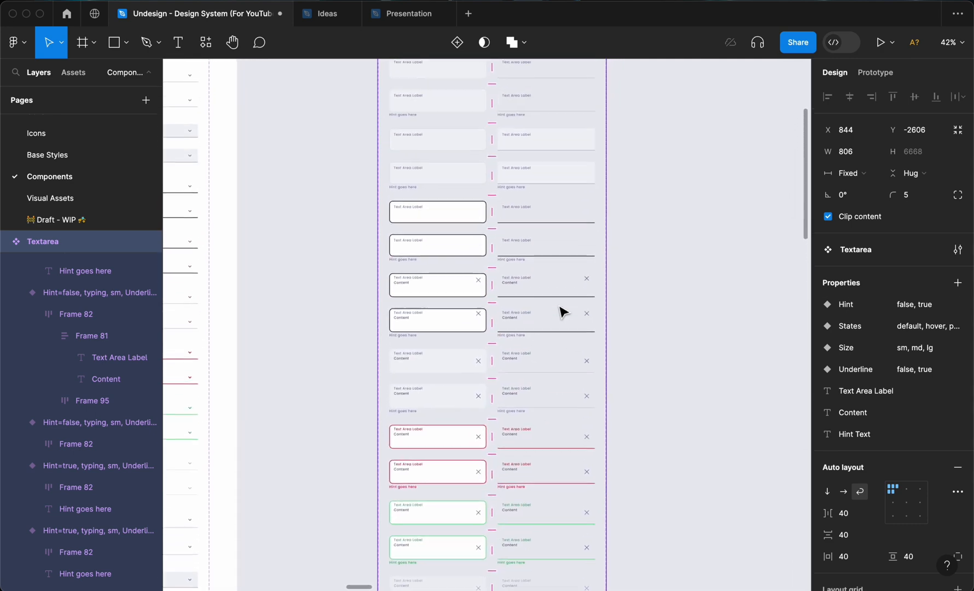
{"action": "scroll", "coordinate": [562, 311], "scroll_direction": "up", "scroll_amount": 2}
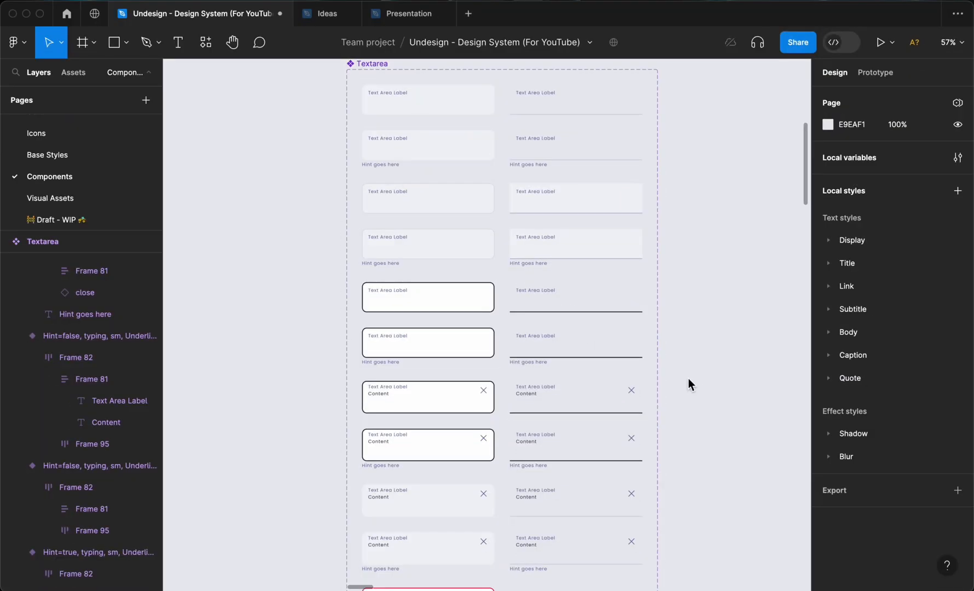
{"action": "scroll", "coordinate": [688, 378], "scroll_direction": "up", "scroll_amount": 5}
{"action": "scroll", "coordinate": [596, 320], "scroll_direction": "down", "scroll_amount": 6}
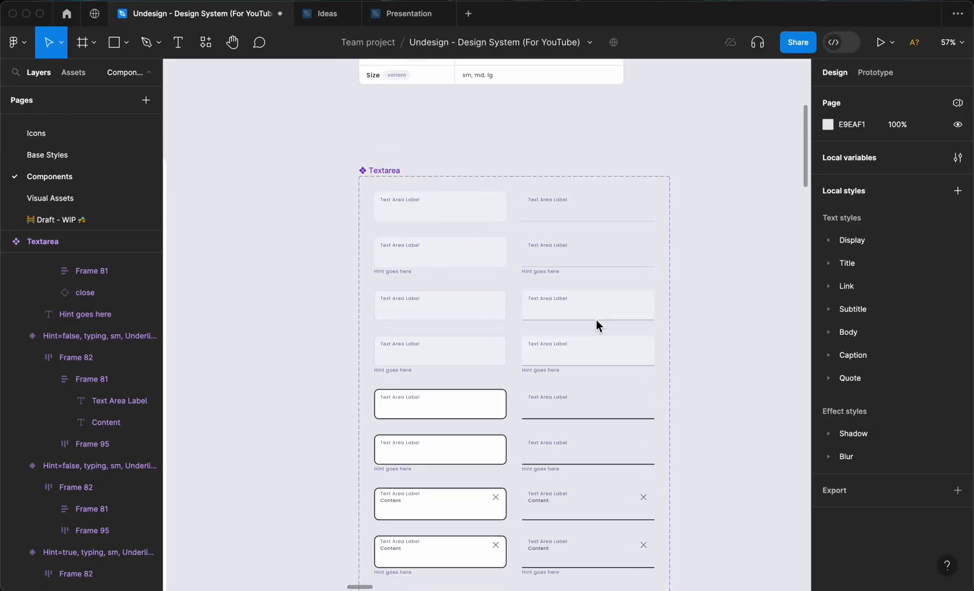
{"action": "scroll", "coordinate": [596, 319], "scroll_direction": "down", "scroll_amount": 15}
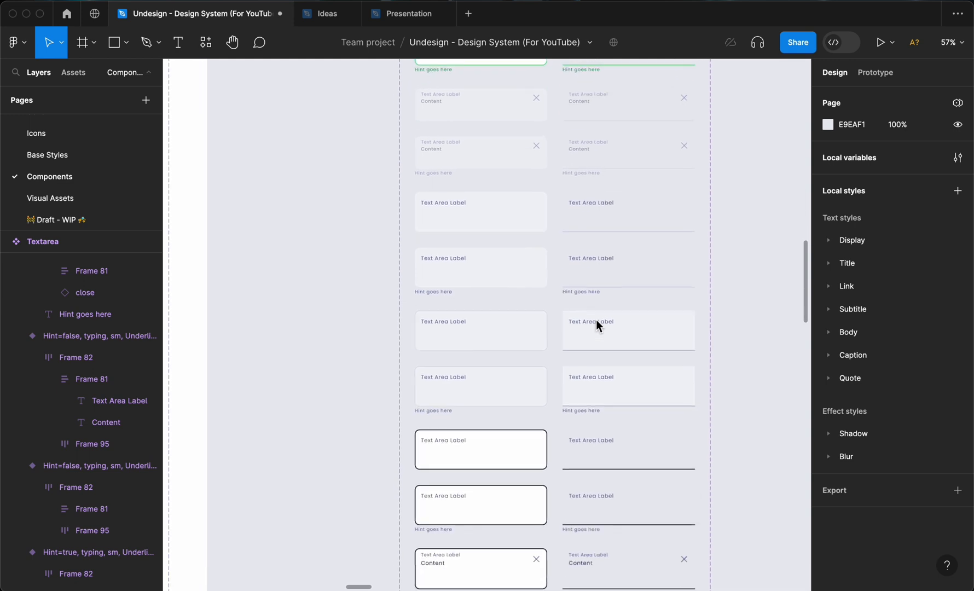
{"action": "scroll", "coordinate": [596, 326], "scroll_direction": "up", "scroll_amount": 15}
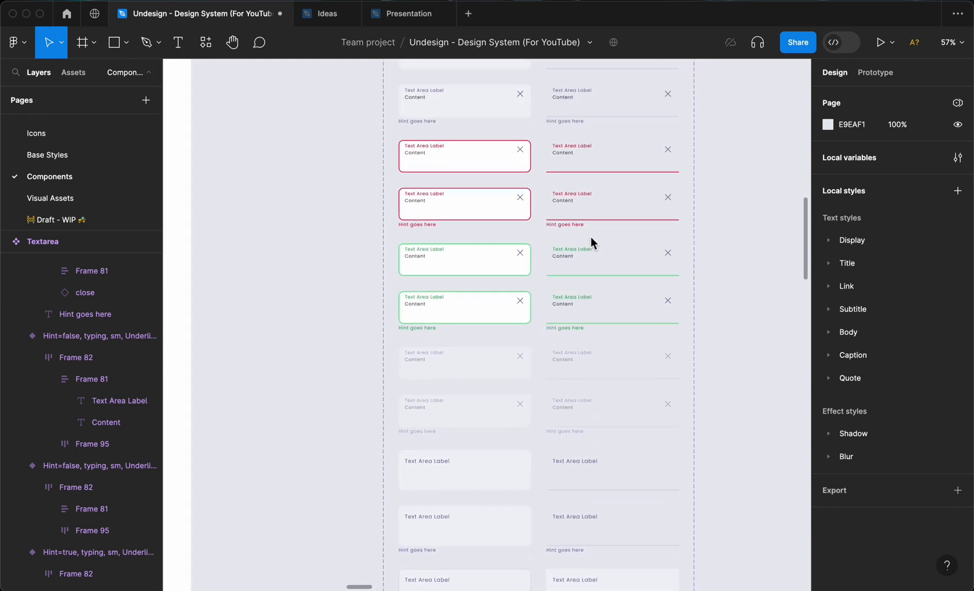
{"action": "scroll", "coordinate": [586, 180], "scroll_direction": "up", "scroll_amount": 2}
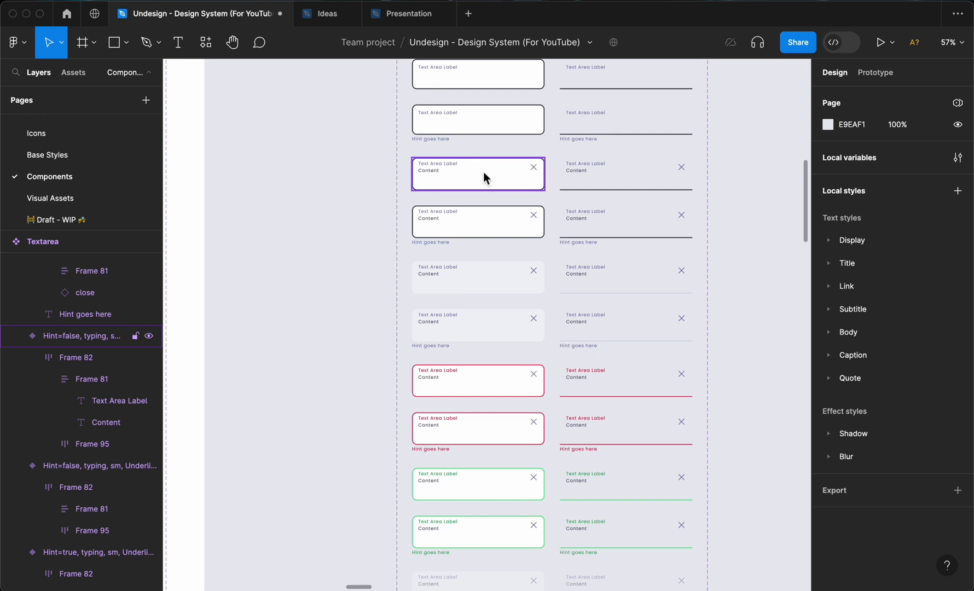
Select the Content text layers in all matching Textarea variants and set their horizontal resizing to Fill container.
{"action": "left_click", "coordinate": [468, 171]}
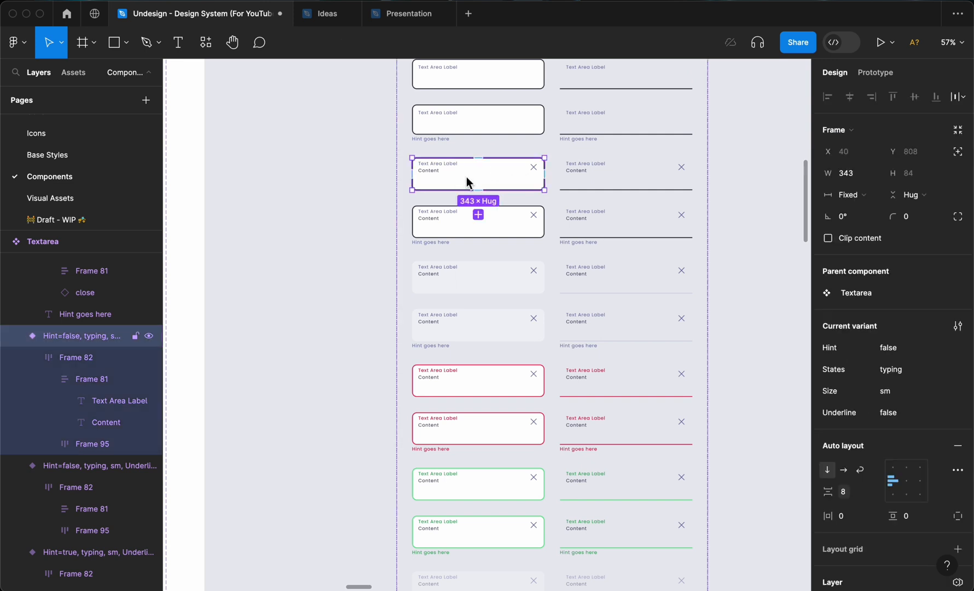
{"action": "scroll", "coordinate": [430, 175], "scroll_direction": "up", "scroll_amount": 3}
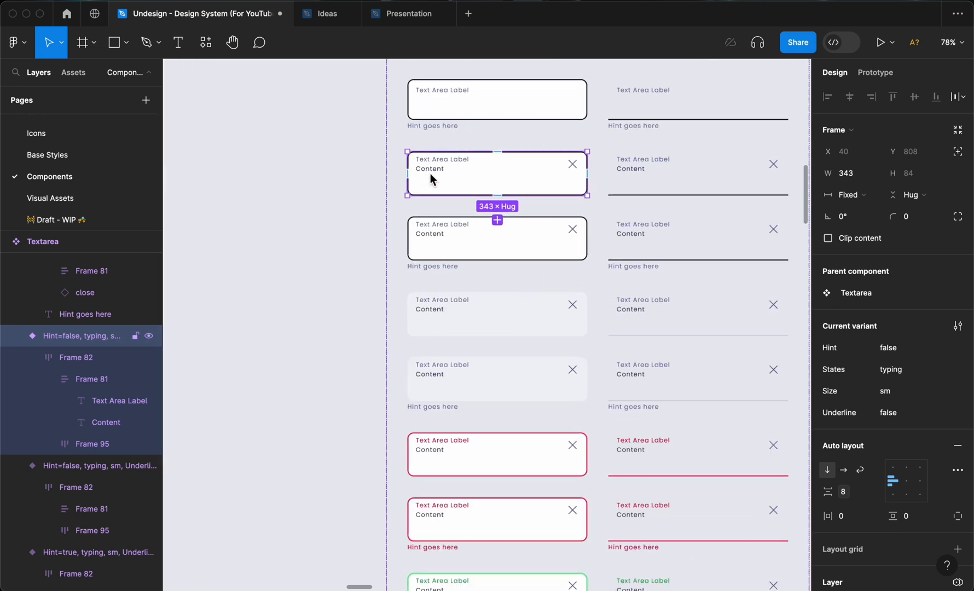
{"action": "left_click", "coordinate": [332, 211]}
{"action": "left_click", "coordinate": [405, 189], "text": "super"}
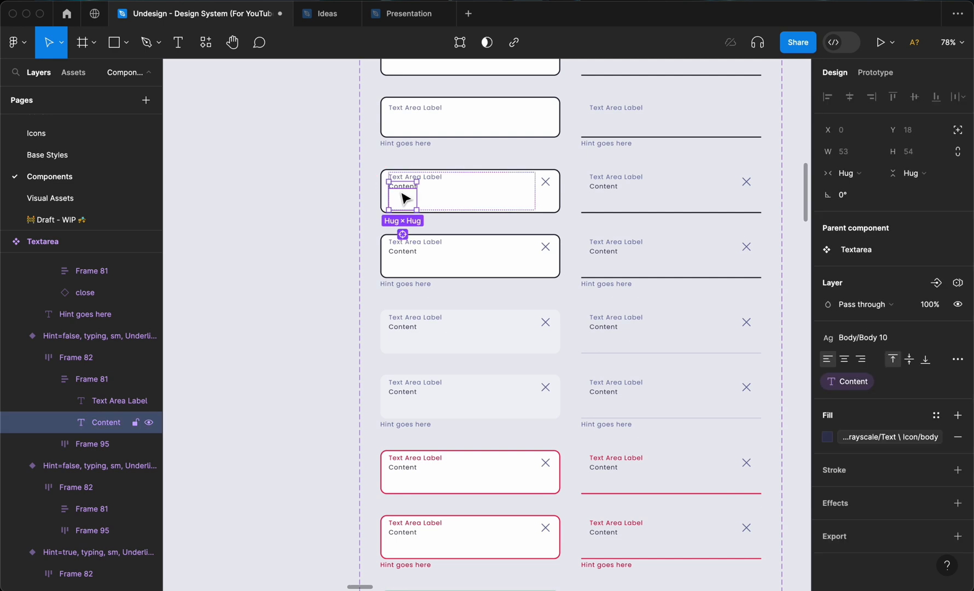
{"action": "scroll", "coordinate": [404, 197], "scroll_direction": "up", "scroll_amount": 3}
{"action": "key", "text": "super+u"}
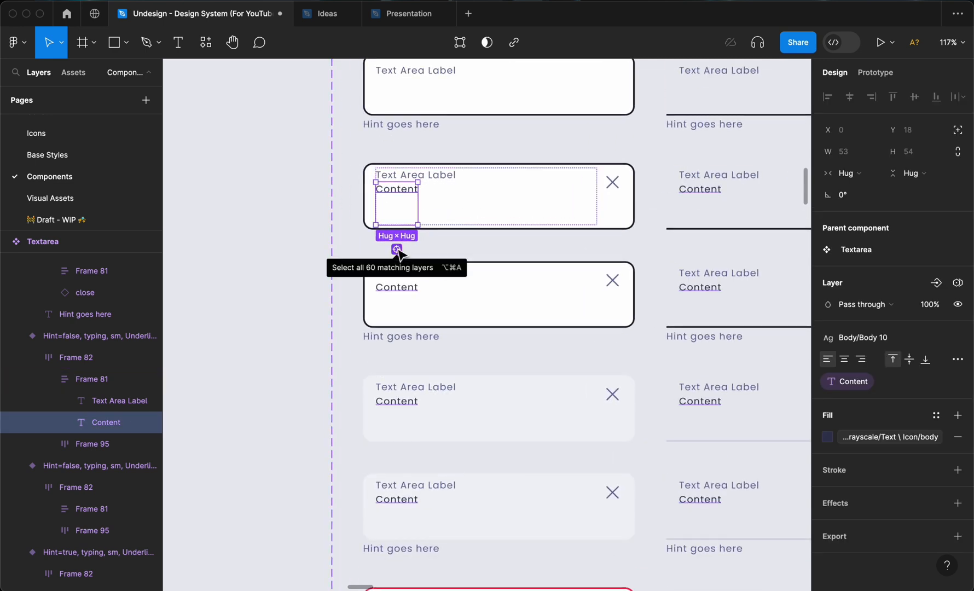
{"action": "left_click", "coordinate": [397, 249]}
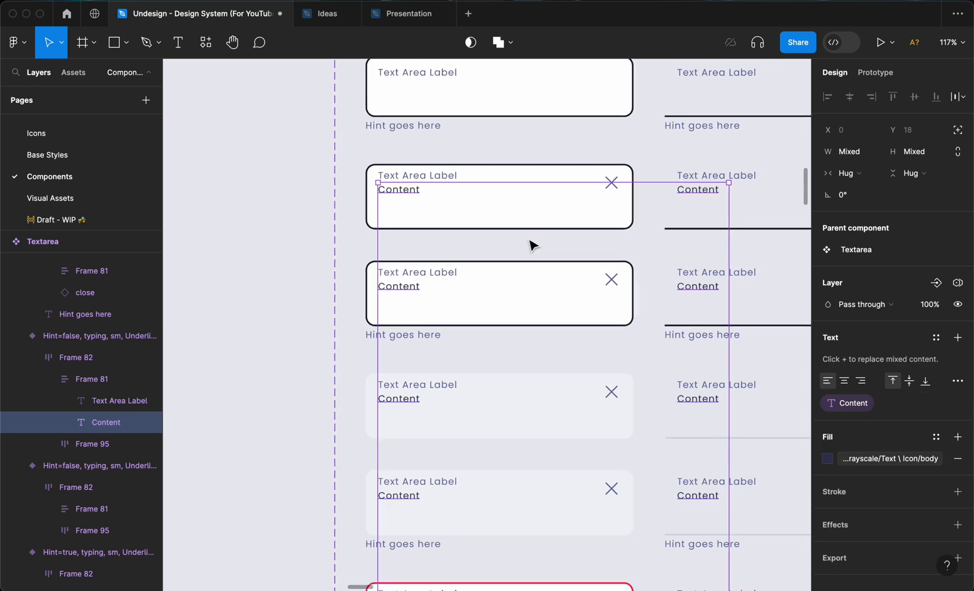
{"action": "scroll", "coordinate": [533, 244], "scroll_direction": "down", "scroll_amount": 3}
{"action": "scroll", "coordinate": [533, 243], "scroll_direction": "down", "scroll_amount": 10}
{"action": "scroll", "coordinate": [533, 245], "scroll_direction": "down", "scroll_amount": 10}
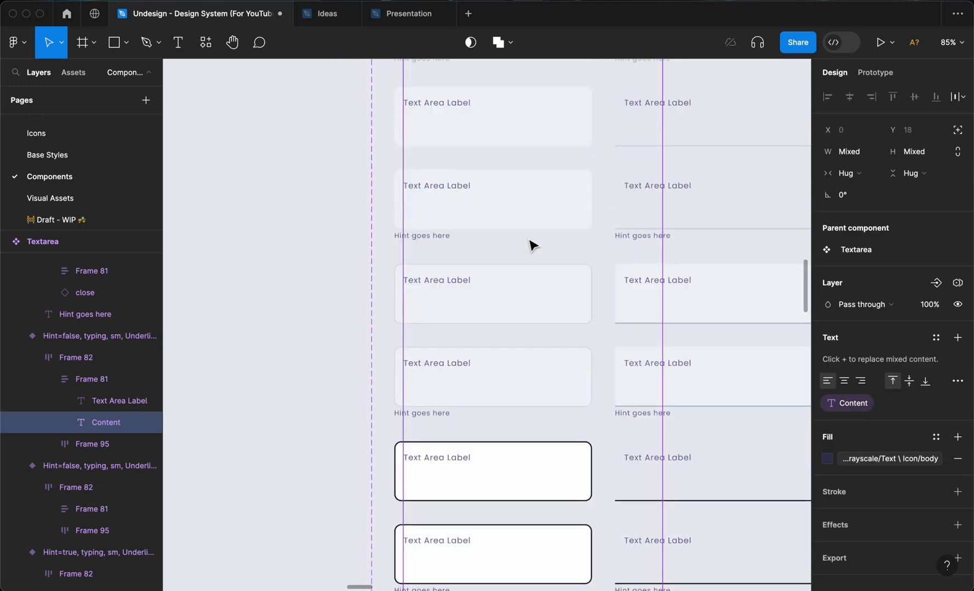
{"action": "scroll", "coordinate": [533, 249], "scroll_direction": "up", "scroll_amount": 5}
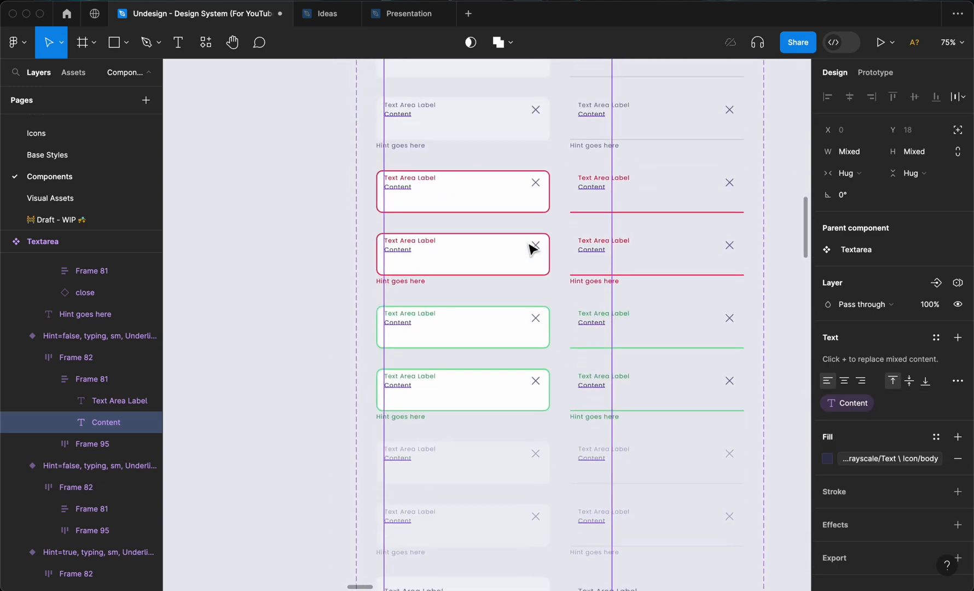
{"action": "scroll", "coordinate": [532, 249], "scroll_direction": "up", "scroll_amount": 3}
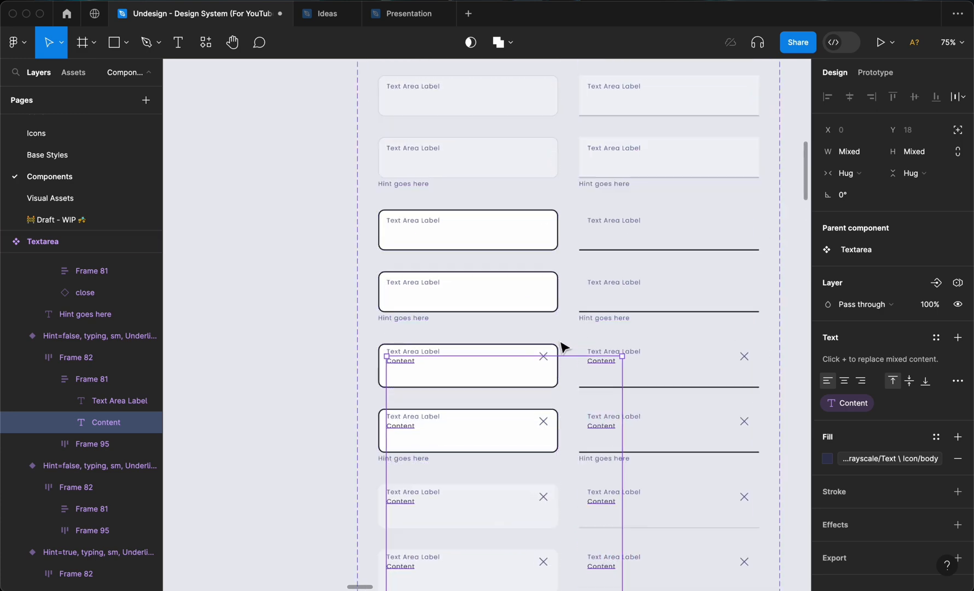
{"action": "scroll", "coordinate": [563, 348], "scroll_direction": "up", "scroll_amount": 2}
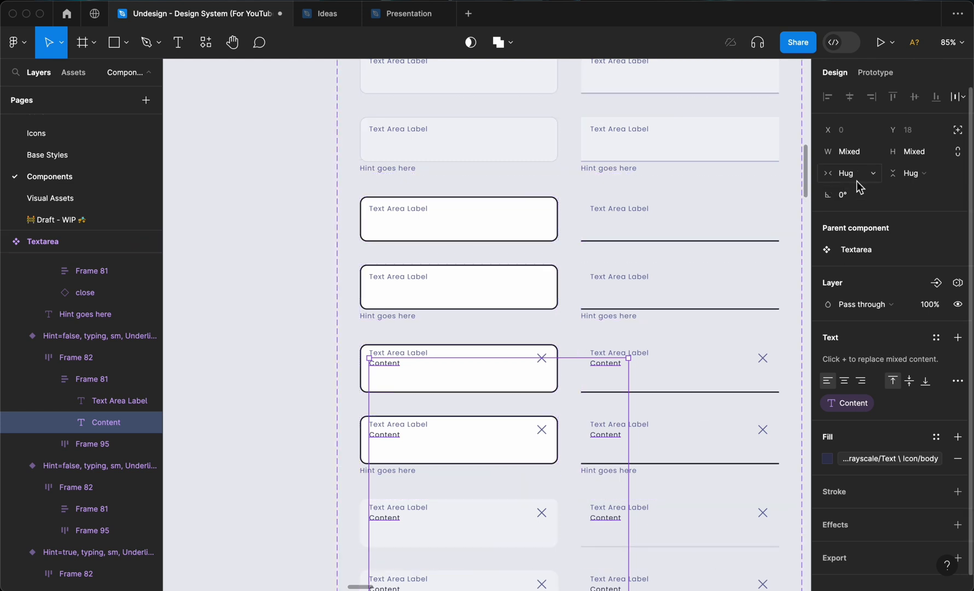
{"action": "left_click", "coordinate": [874, 177]}
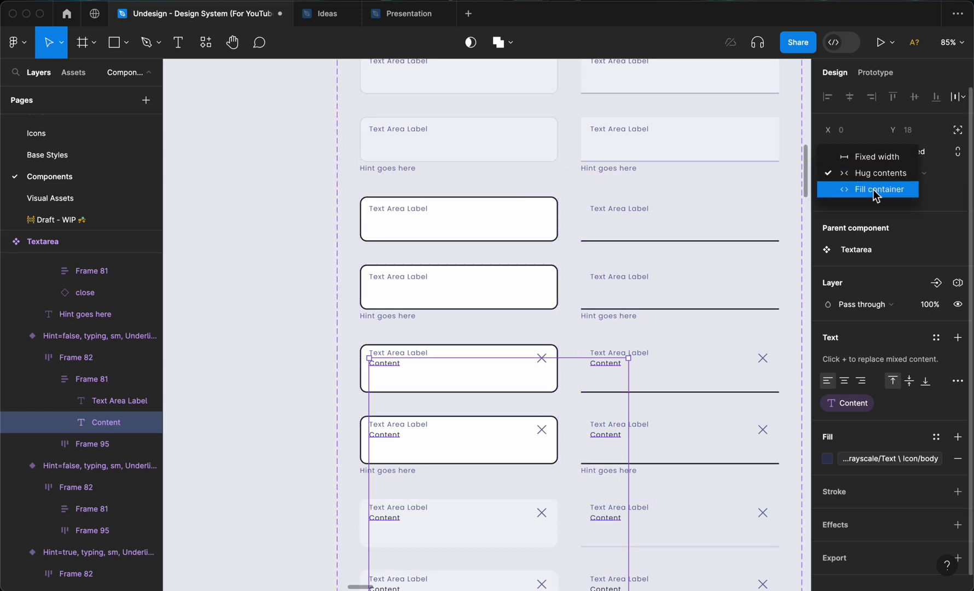
{"action": "left_click", "coordinate": [874, 190]}
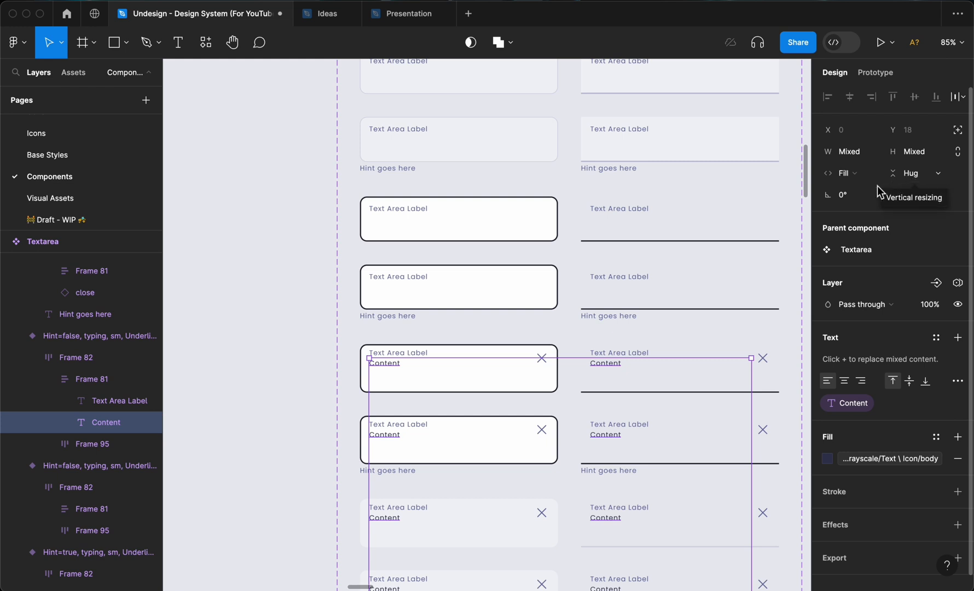
Insert an instance of the Textarea component into the empty white Frame 98.
{"action": "scroll", "coordinate": [655, 313], "scroll_direction": "down", "scroll_amount": 3}
{"action": "scroll", "coordinate": [654, 313], "scroll_direction": "down", "scroll_amount": 1}
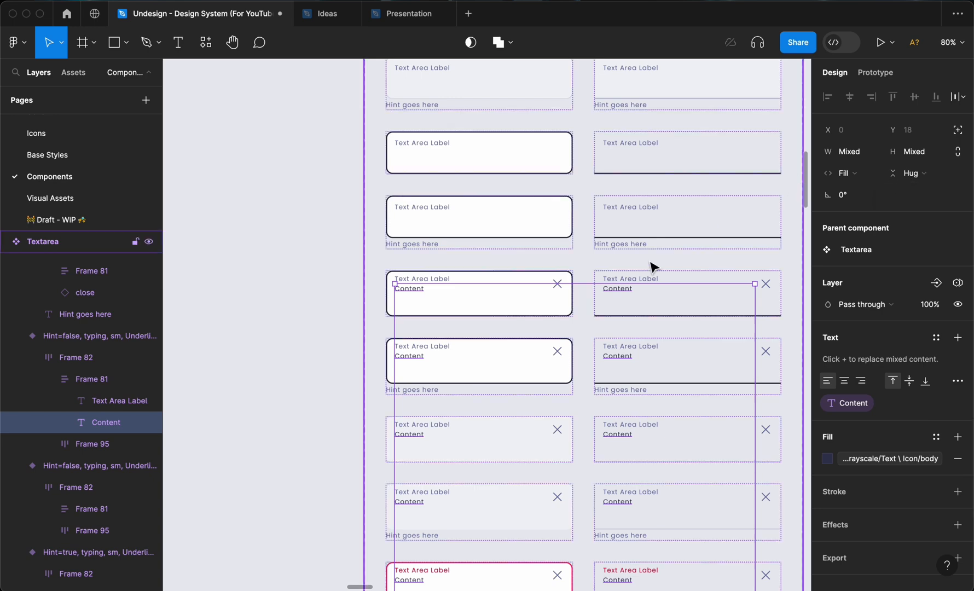
{"action": "scroll", "coordinate": [654, 267], "scroll_direction": "down", "scroll_amount": 5}
{"action": "scroll", "coordinate": [662, 267], "scroll_direction": "up", "scroll_amount": 10}
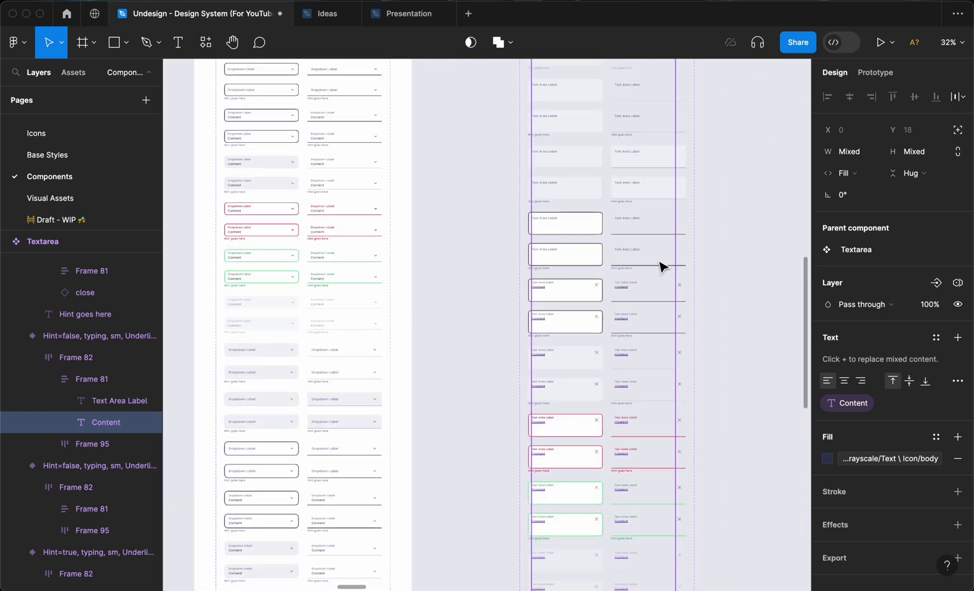
{"action": "scroll", "coordinate": [663, 267], "scroll_direction": "up", "scroll_amount": 5}
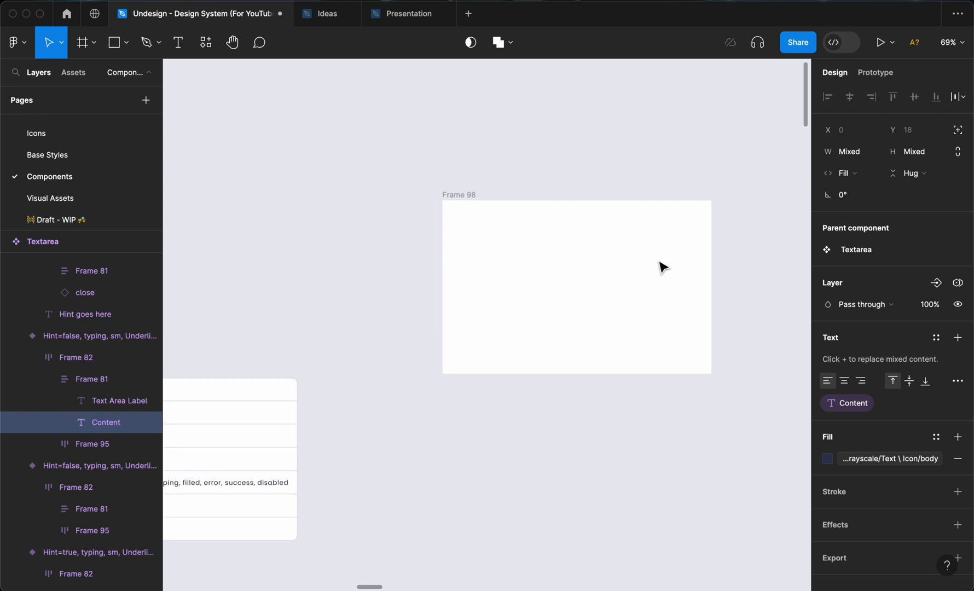
{"action": "left_click", "coordinate": [618, 264]}
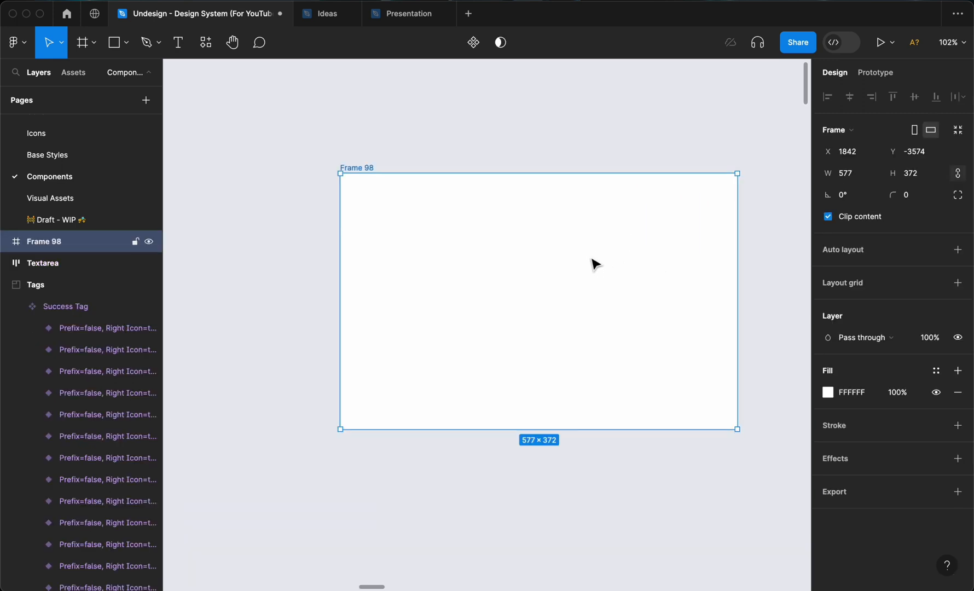
{"action": "key", "text": "shift+i"}
{"action": "type", "text": "textte"}
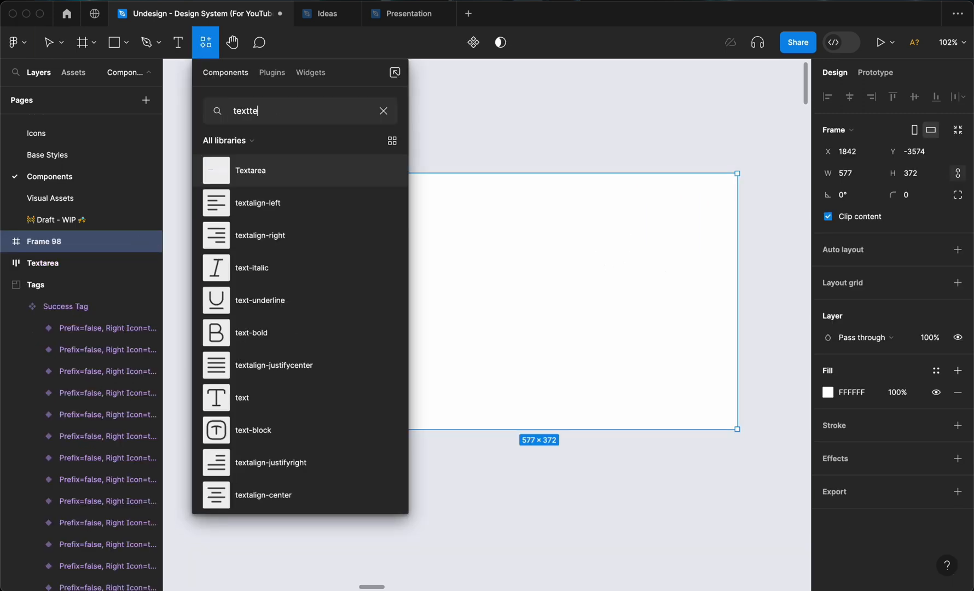
{"action": "key", "text": "super+a"}
{"action": "key", "text": "BackSpace"}
{"action": "type", "text": "te"}
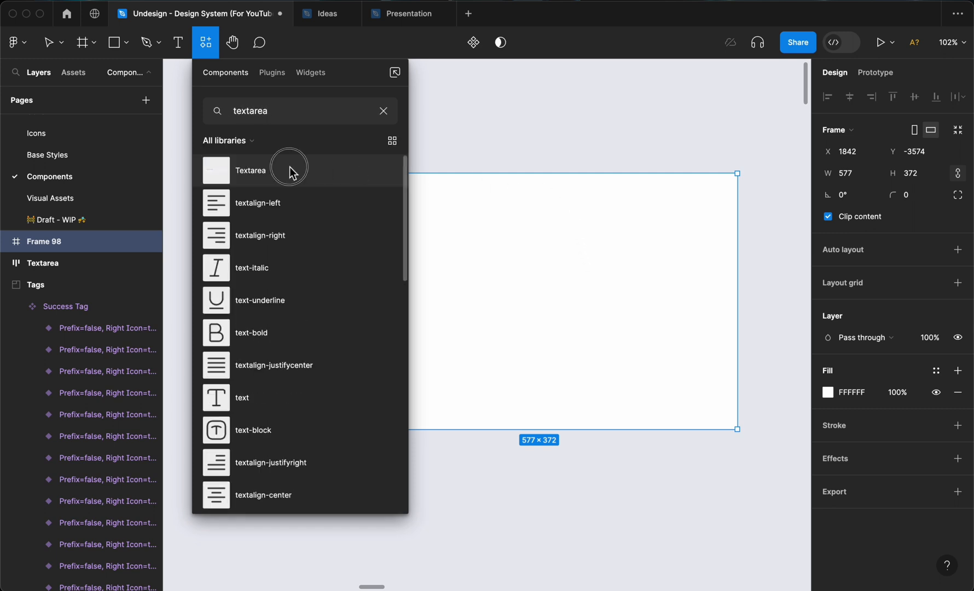
{"action": "left_click_drag", "start_coordinate": [289, 170], "coordinate": [548, 272]}
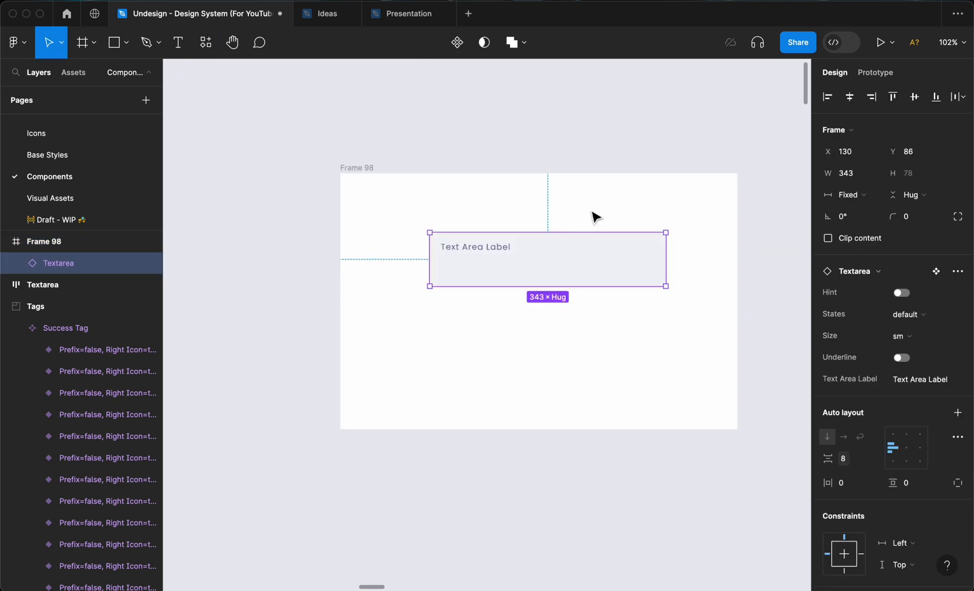
Centre the Textarea instance vertically and horizontally within Frame 98.
{"action": "key", "text": "alt+v"}
{"action": "key", "text": "alt+h"}
{"action": "scroll", "coordinate": [584, 238], "scroll_direction": "up", "scroll_amount": 3}
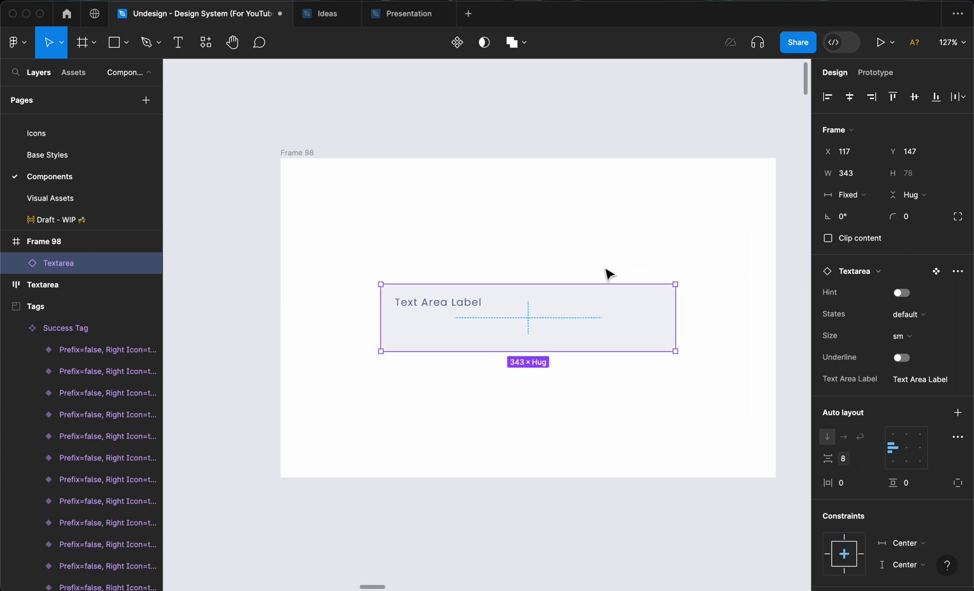
Turn on the Textarea instance's hint and set its state to pressed and its size to md.
{"action": "left_click", "coordinate": [900, 294]}
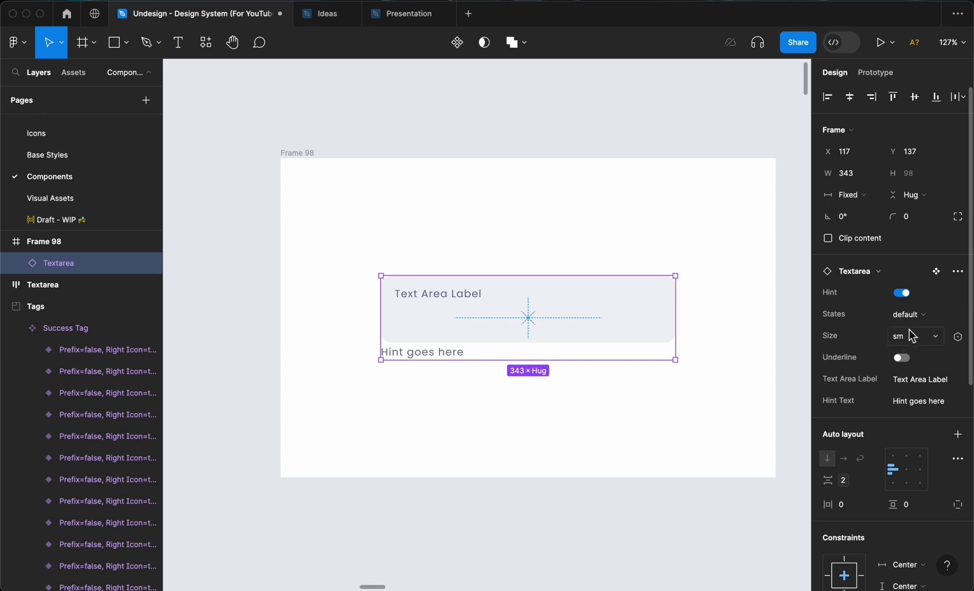
{"action": "left_click", "coordinate": [912, 315]}
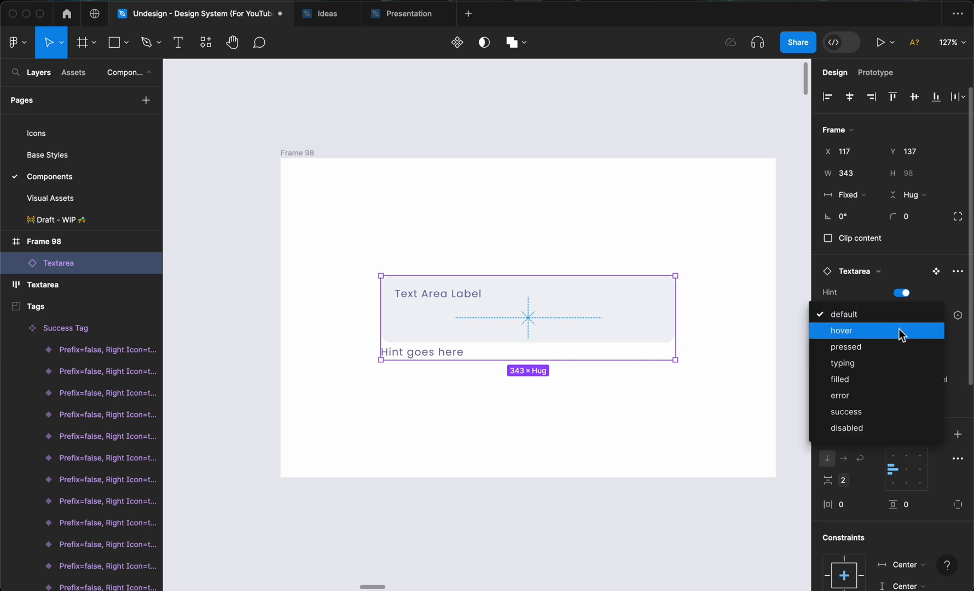
{"action": "left_click", "coordinate": [890, 345]}
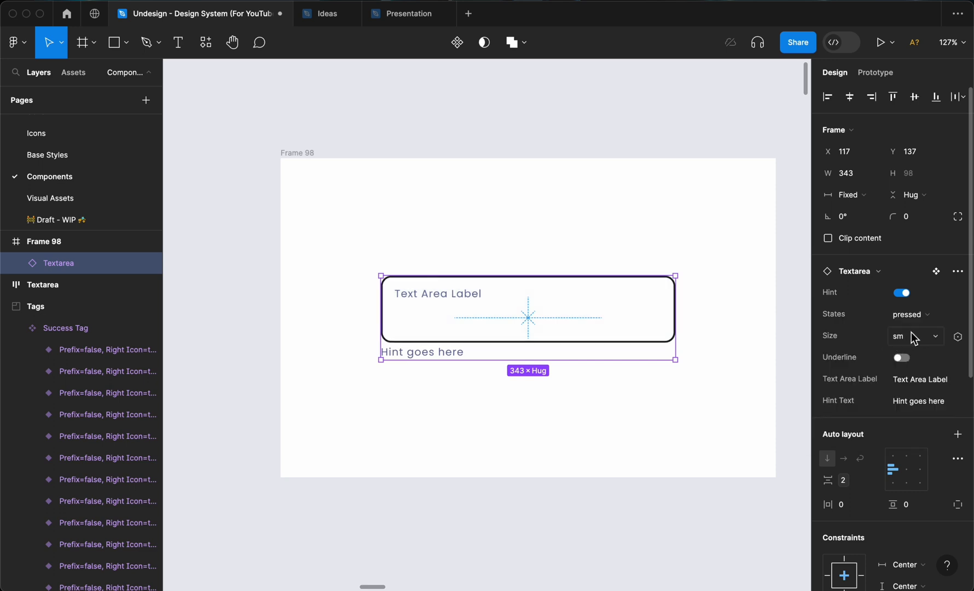
{"action": "left_click", "coordinate": [911, 333]}
{"action": "left_click", "coordinate": [890, 349]}
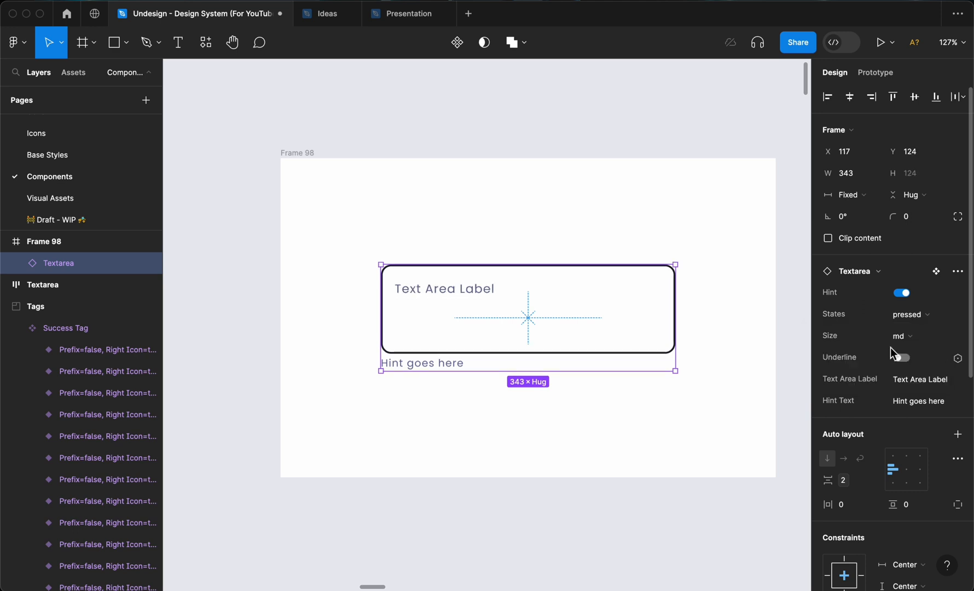
Switch the Textarea instance's state to typing and deselect it.
{"action": "left_click", "coordinate": [916, 315]}
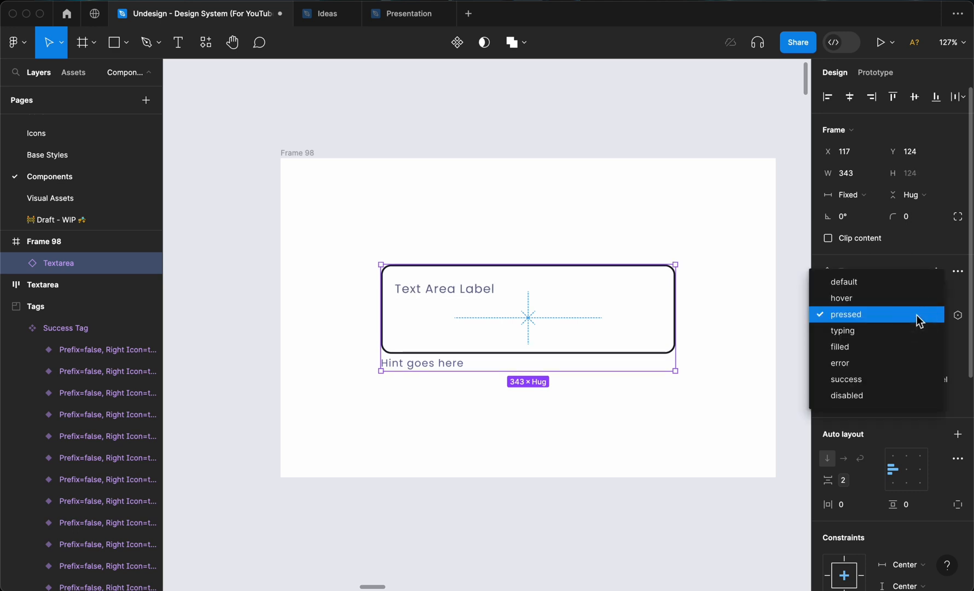
{"action": "left_click", "coordinate": [887, 331]}
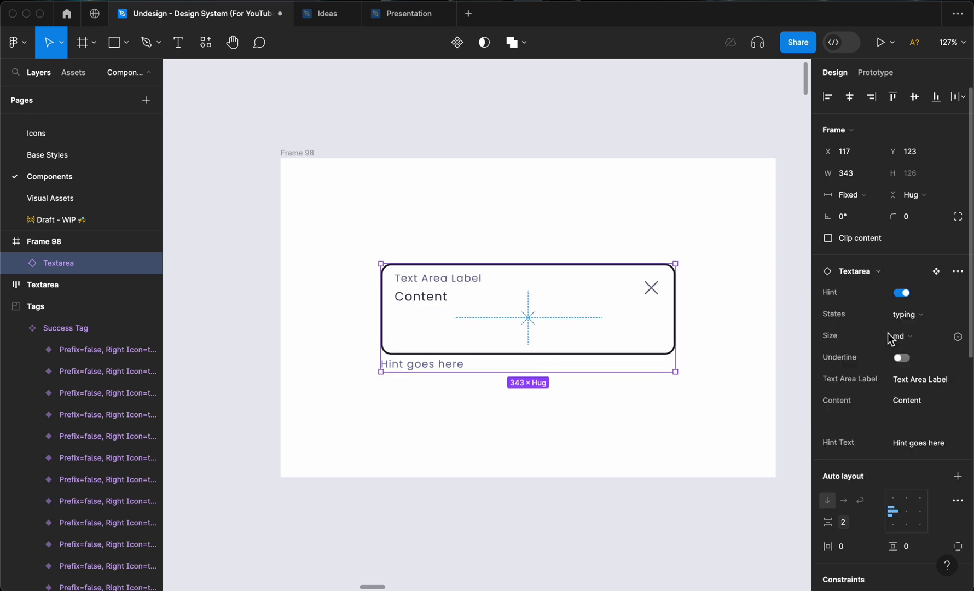
{"action": "left_click", "coordinate": [498, 247]}
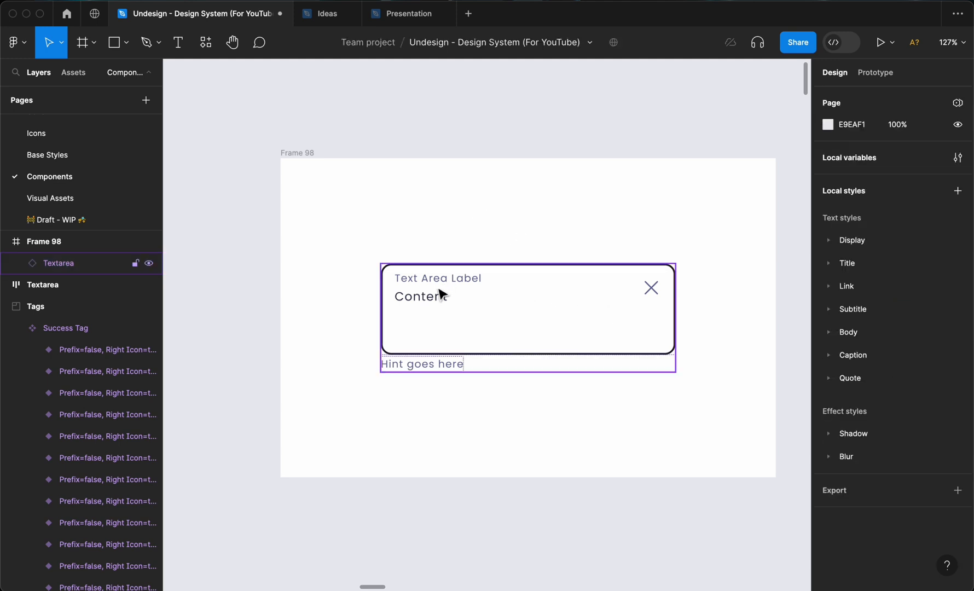
Replace the Textarea instance's content with "This is where our text area content goes, please replace it".
{"action": "left_click", "coordinate": [435, 305], "text": "super"}
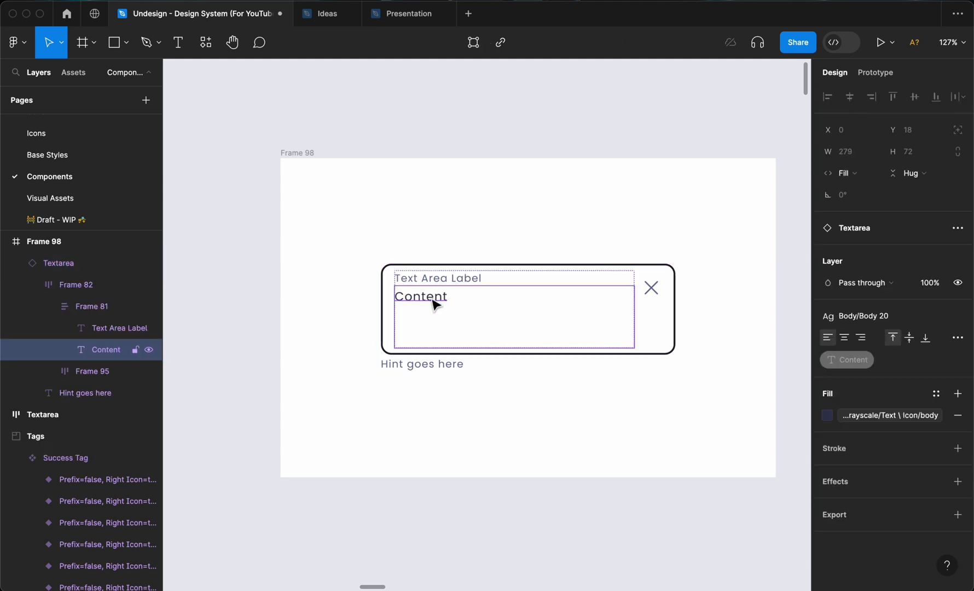
{"action": "left_click", "coordinate": [475, 239]}
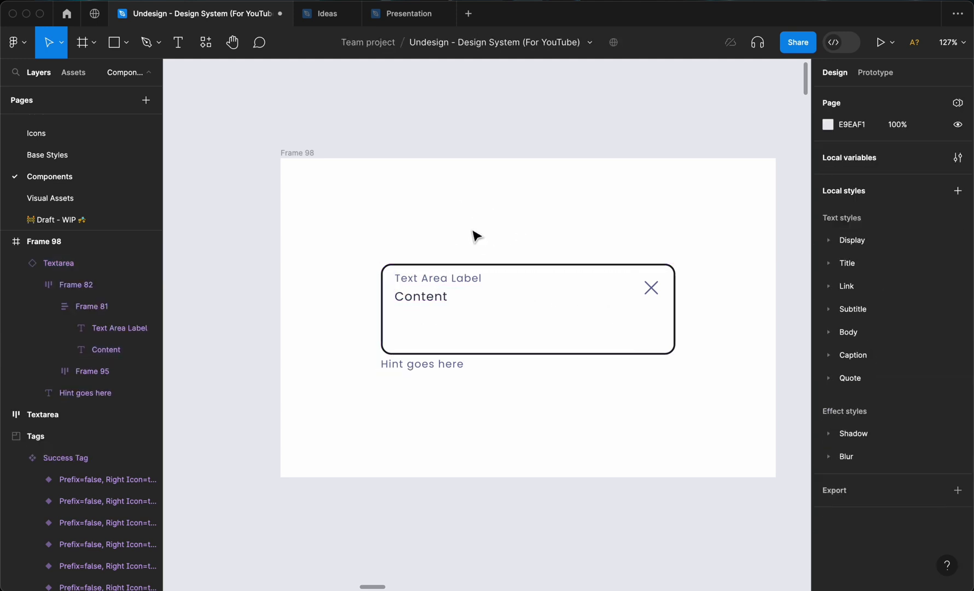
{"action": "left_click", "coordinate": [435, 303]}
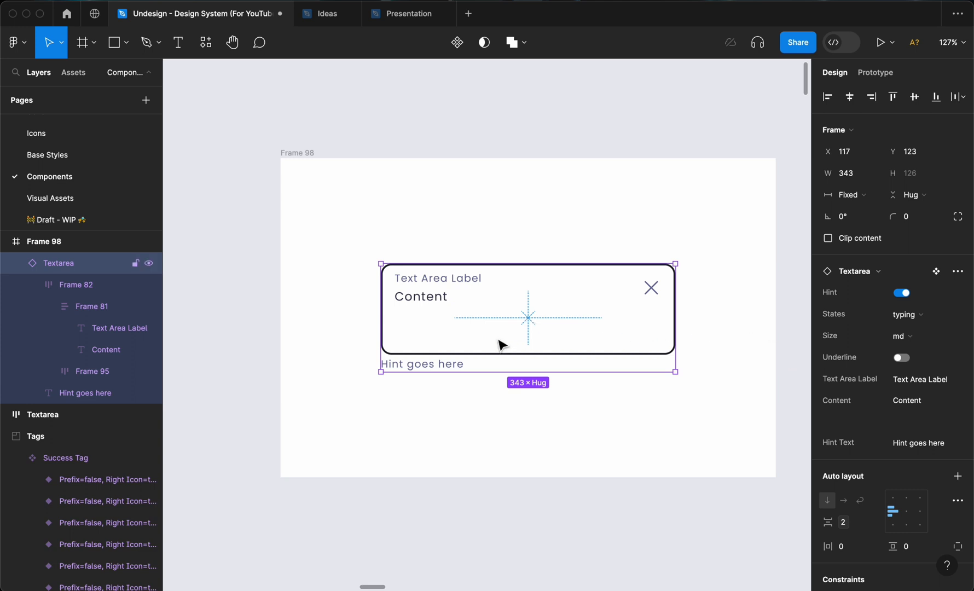
{"action": "left_click", "coordinate": [902, 401]}
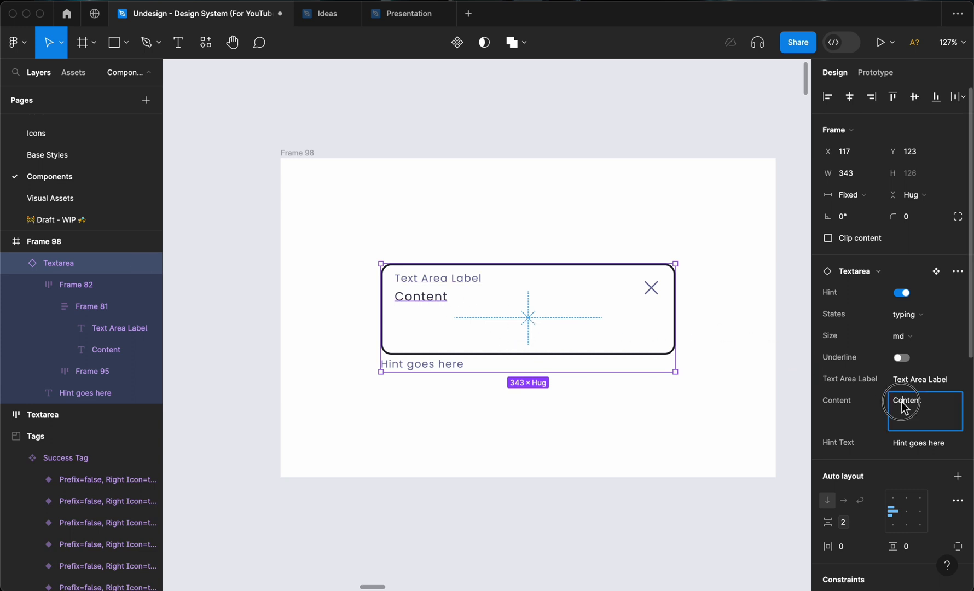
{"action": "left_click", "coordinate": [913, 416]}
{"action": "key", "text": "Return"}
{"action": "type", "text": "This is whe"}
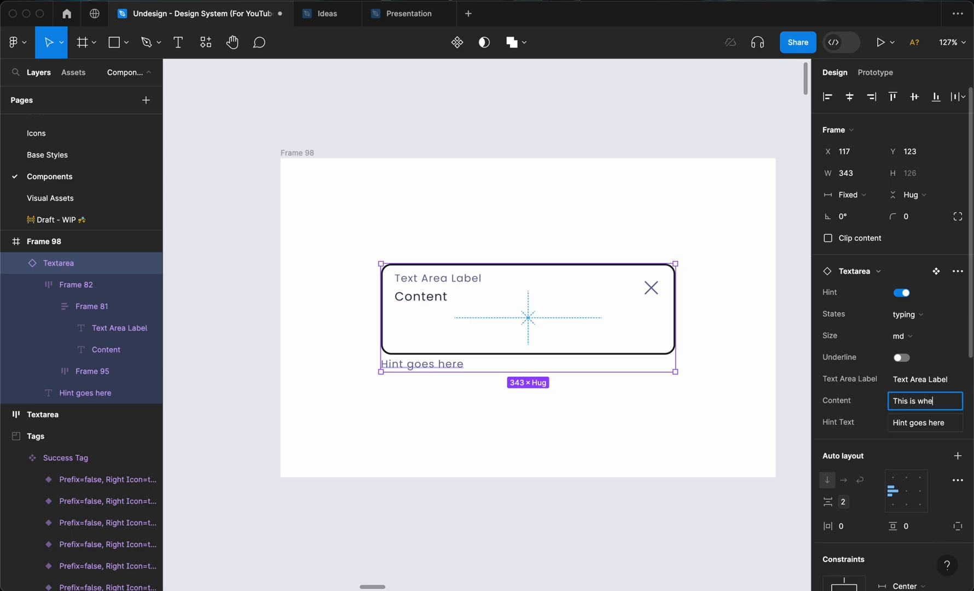
{"action": "type", "text": "re our text a"}
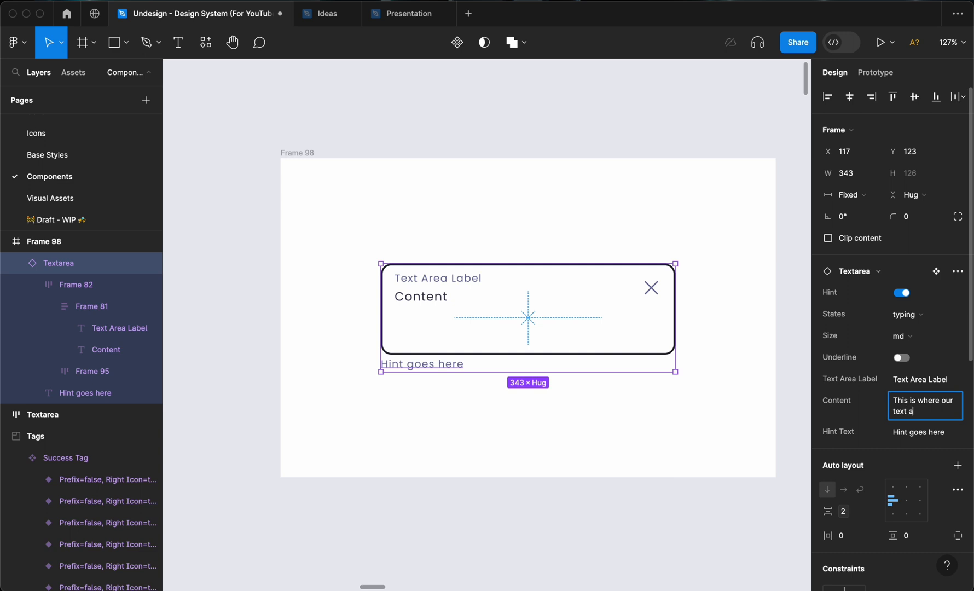
{"action": "type", "text": "rea content goes,"}
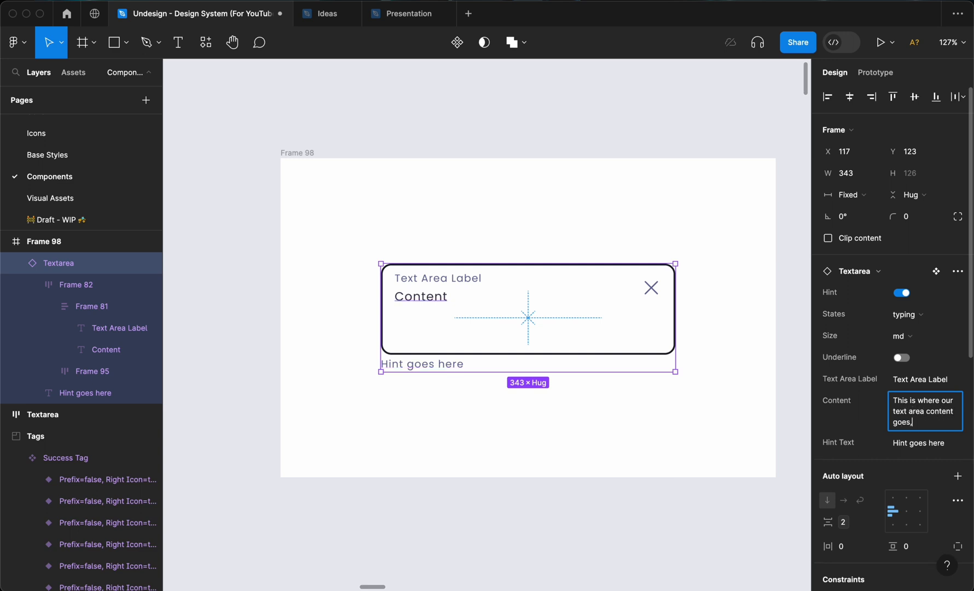
{"action": "type", "text": " please replace it"}
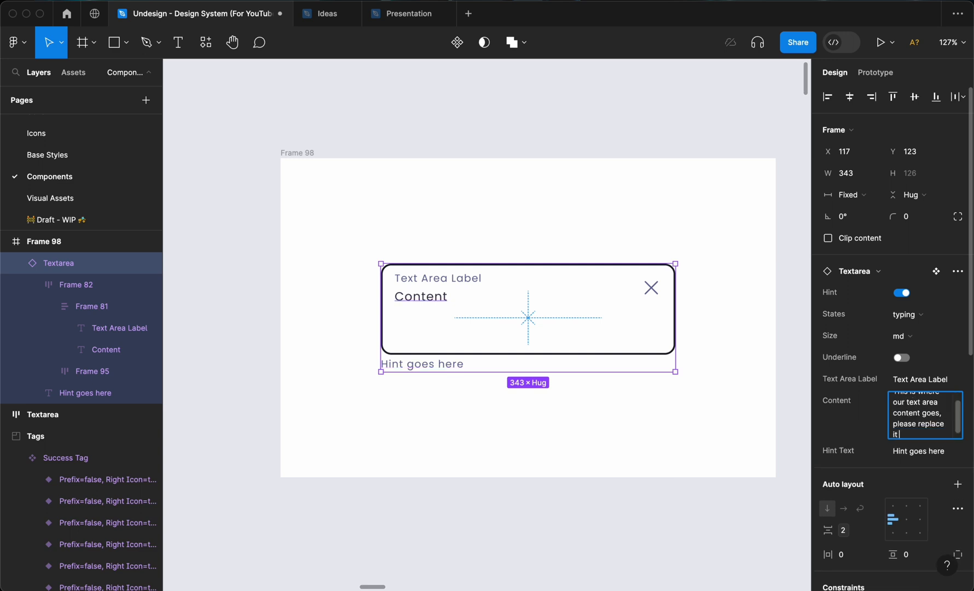
Continue the Textarea content with " with whatever you have in mind or anything related to the input. This is a text are." and deselect the instance.
{"action": "type", "text": " with whatever you have t"}
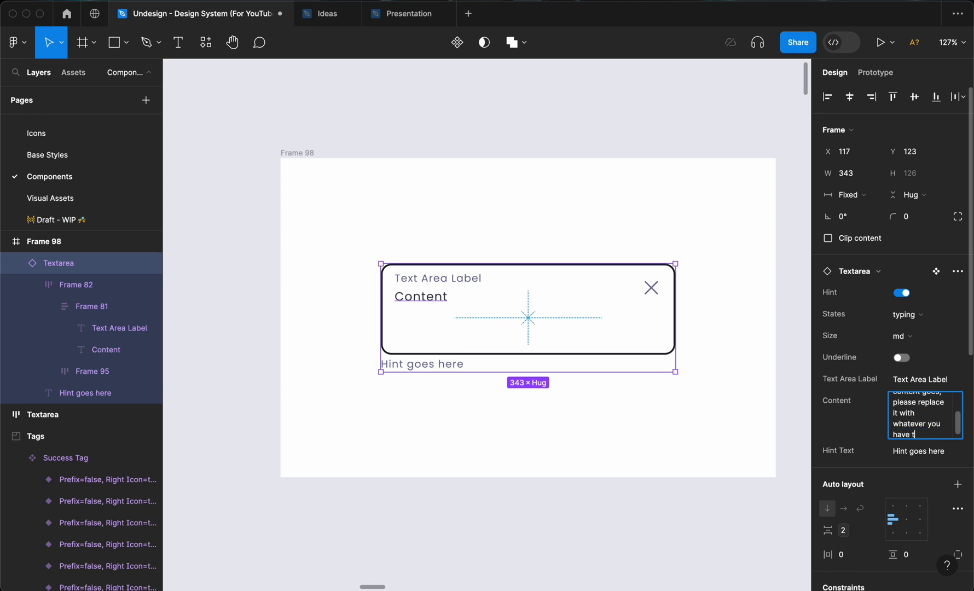
{"action": "key", "text": "BackSpace"}
{"action": "type", "text": "in mind or anything"}
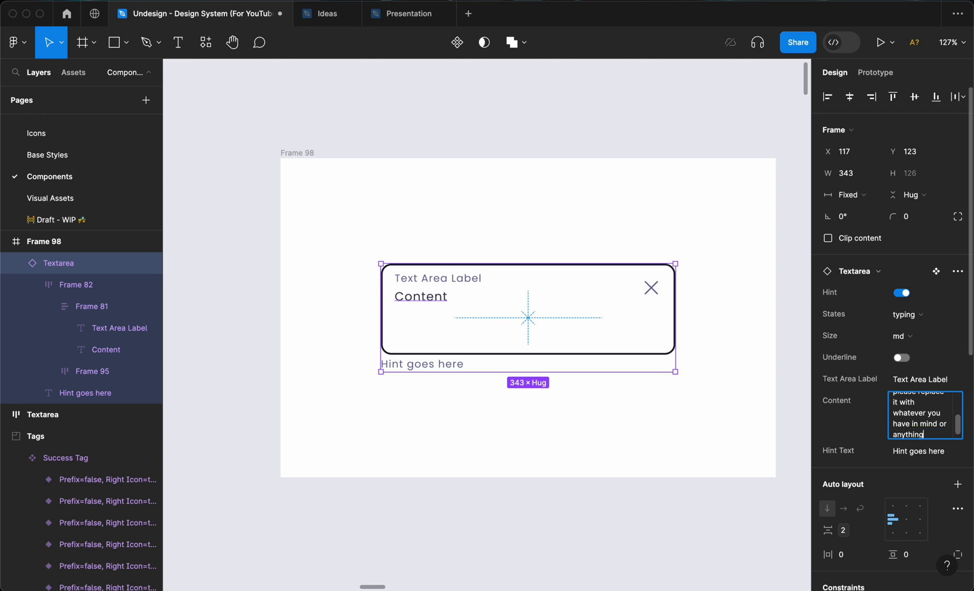
{"action": "type", "text": " related "}
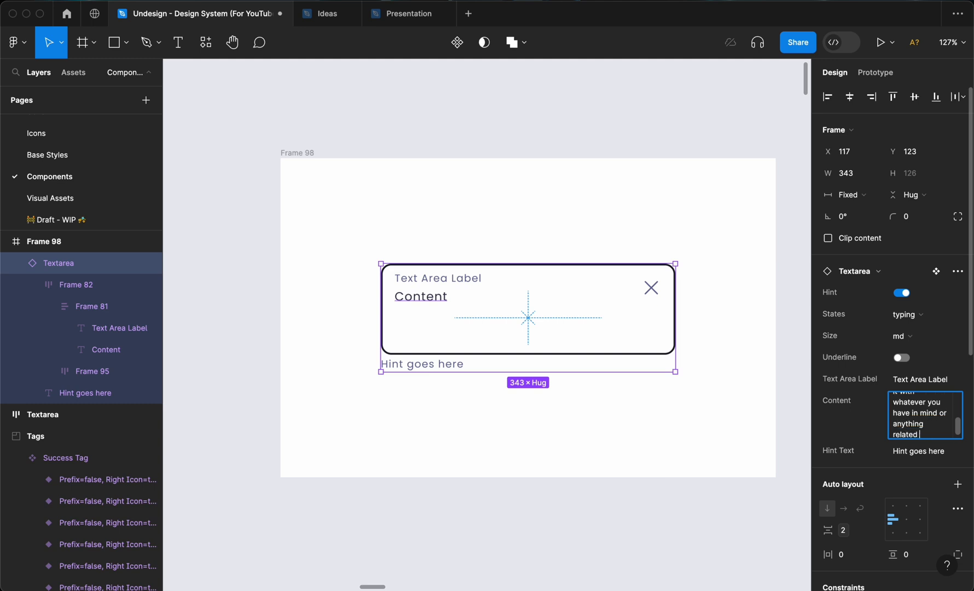
{"action": "type", "text": "to the input. "}
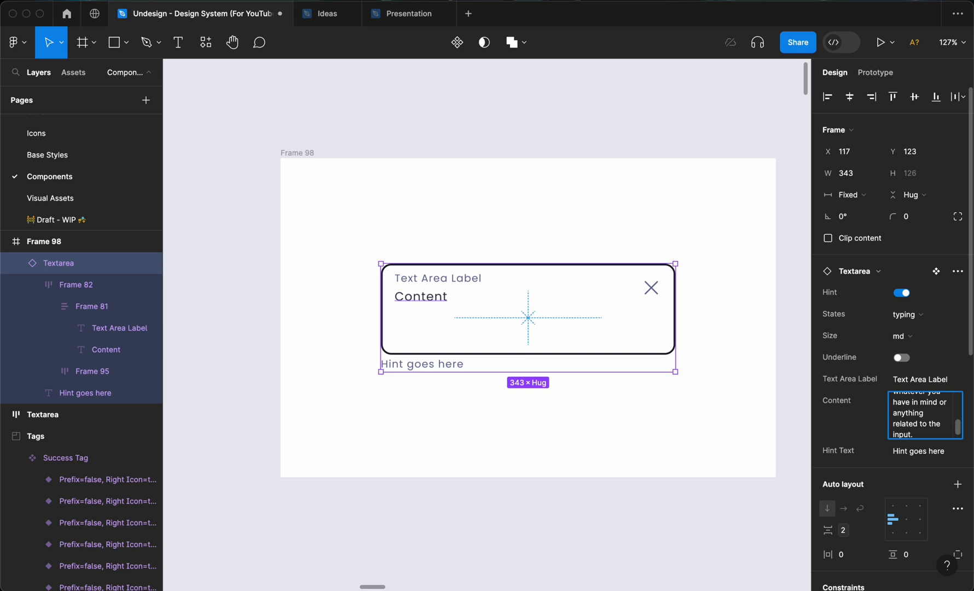
{"action": "type", "text": "This is a text are."}
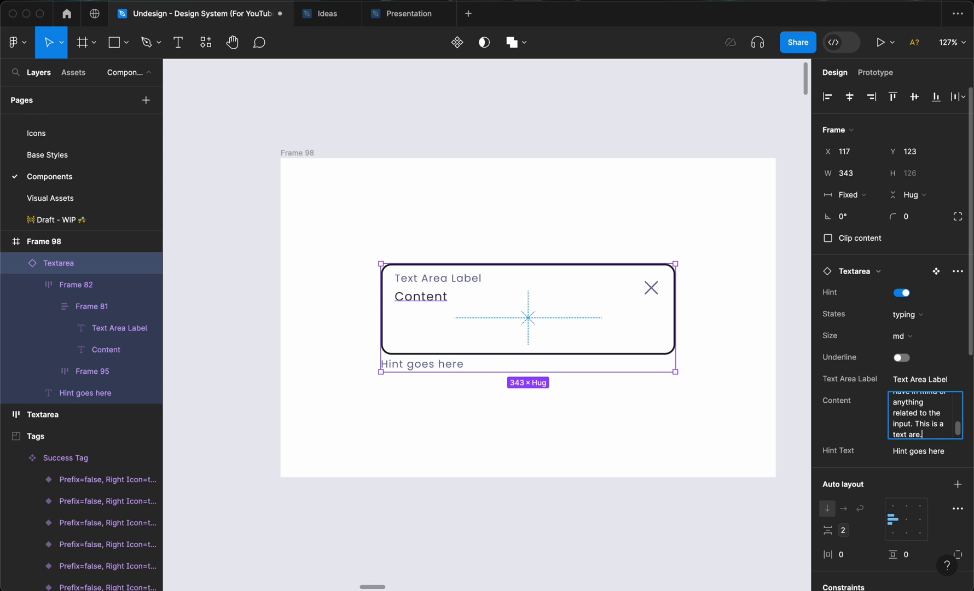
{"action": "left_click", "coordinate": [632, 237]}
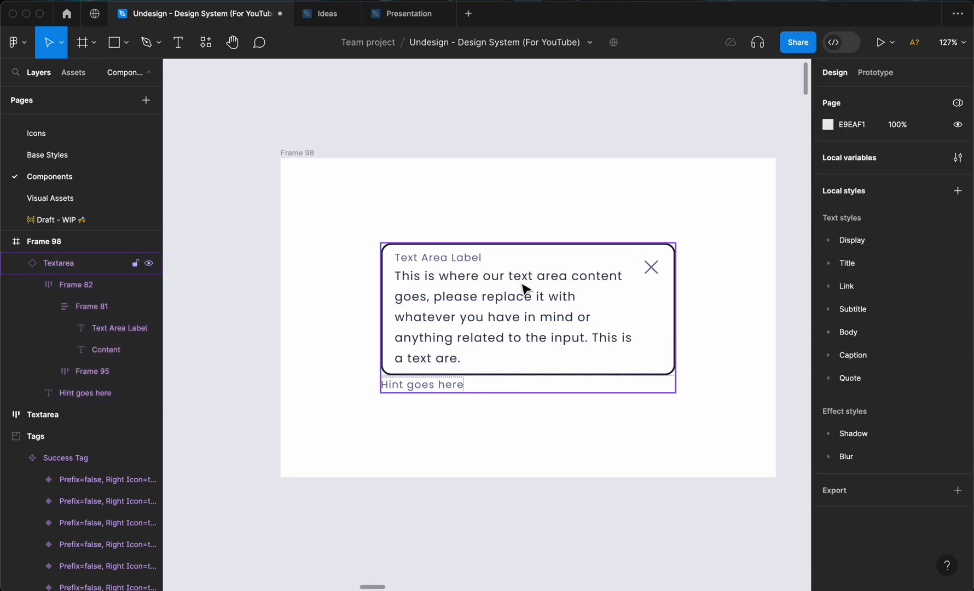
Shorten the Textarea's content text on the canvas so it ends after "whatever you have in mind or".
{"action": "double_click", "coordinate": [512, 297]}
{"action": "key", "text": "Right"}
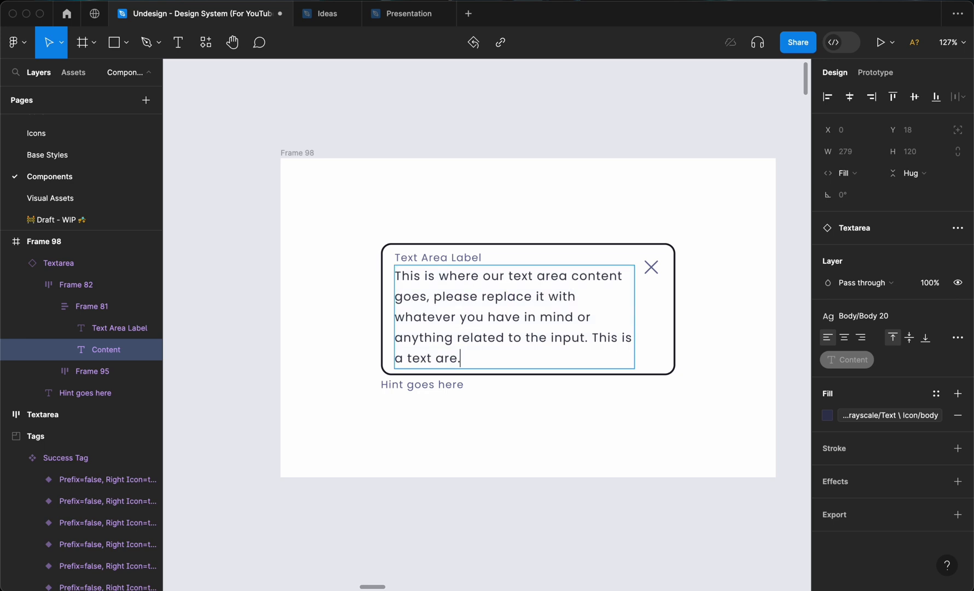
{"action": "key", "text": "BackSpace"}
{"action": "key", "text": "BackSpace"}
{"action": "key", "text": "BackSpace"}
{"action": "key", "text": "BackSpace"}
{"action": "key", "text": "BackSpace"}
{"action": "key", "text": "BackSpace"}
{"action": "key", "text": "BackSpace"}
{"action": "key", "text": "BackSpace"}
{"action": "key", "text": "BackSpace"}
{"action": "key", "text": "BackSpace"}
{"action": "key", "text": "BackSpace"}
{"action": "key", "text": "BackSpace"}
{"action": "key", "text": "BackSpace"}
{"action": "key", "text": "BackSpace"}
{"action": "key", "text": "BackSpace"}
{"action": "key", "text": "BackSpace"}
{"action": "key", "text": "BackSpace"}
{"action": "key", "text": "BackSpace"}
{"action": "key", "text": "BackSpace"}
{"action": "key", "text": "BackSpace"}
{"action": "key", "text": "BackSpace"}
{"action": "key", "text": "BackSpace"}
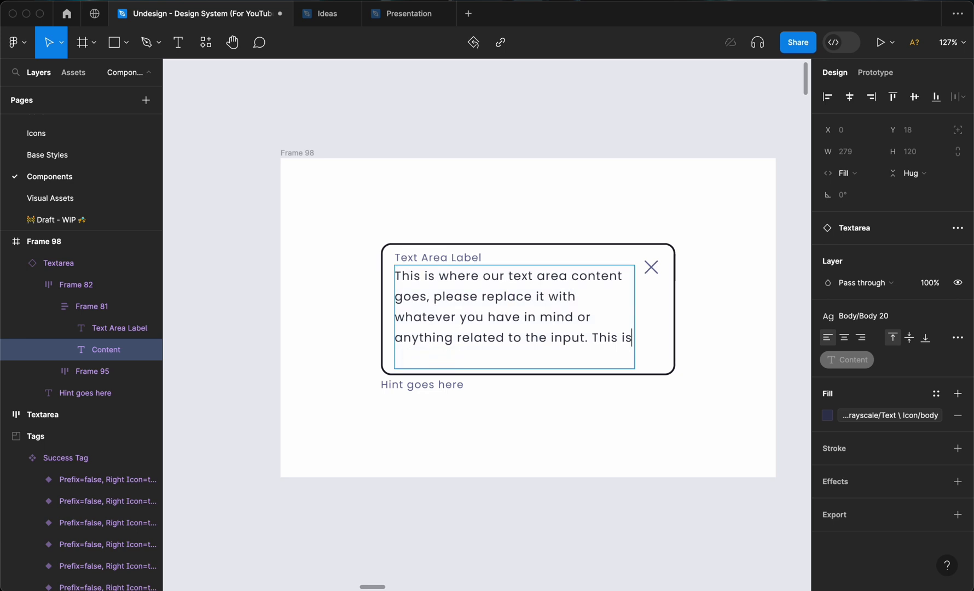
{"action": "key", "text": "BackSpace"}
{"action": "key", "text": "BackSpace"}
{"action": "key", "text": "BackSpace"}
{"action": "key", "text": "BackSpace"}
{"action": "key", "text": "BackSpace"}
{"action": "key", "text": "BackSpace"}
{"action": "key", "text": "BackSpace"}
{"action": "key", "text": "BackSpace"}
{"action": "key", "text": "BackSpace"}
{"action": "key", "text": "BackSpace"}
{"action": "key", "text": "BackSpace"}
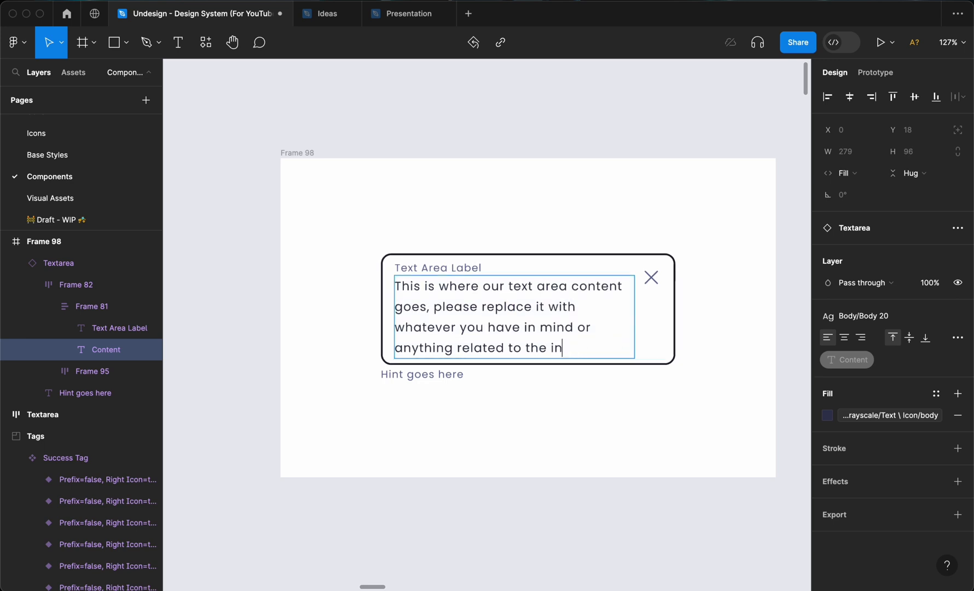
{"action": "key", "text": "BackSpace"}
{"action": "key", "text": "BackSpace"}
{"action": "key", "text": "BackSpace"}
{"action": "key", "text": "BackSpace"}
{"action": "key", "text": "BackSpace"}
{"action": "key", "text": "BackSpace"}
{"action": "key", "text": "BackSpace"}
{"action": "key", "text": "BackSpace"}
{"action": "key", "text": "BackSpace"}
{"action": "key", "text": "BackSpace"}
{"action": "key", "text": "BackSpace"}
{"action": "key", "text": "BackSpace"}
{"action": "key", "text": "BackSpace"}
{"action": "key", "text": "BackSpace"}
{"action": "key", "text": "BackSpace"}
{"action": "key", "text": "BackSpace"}
{"action": "key", "text": "BackSpace"}
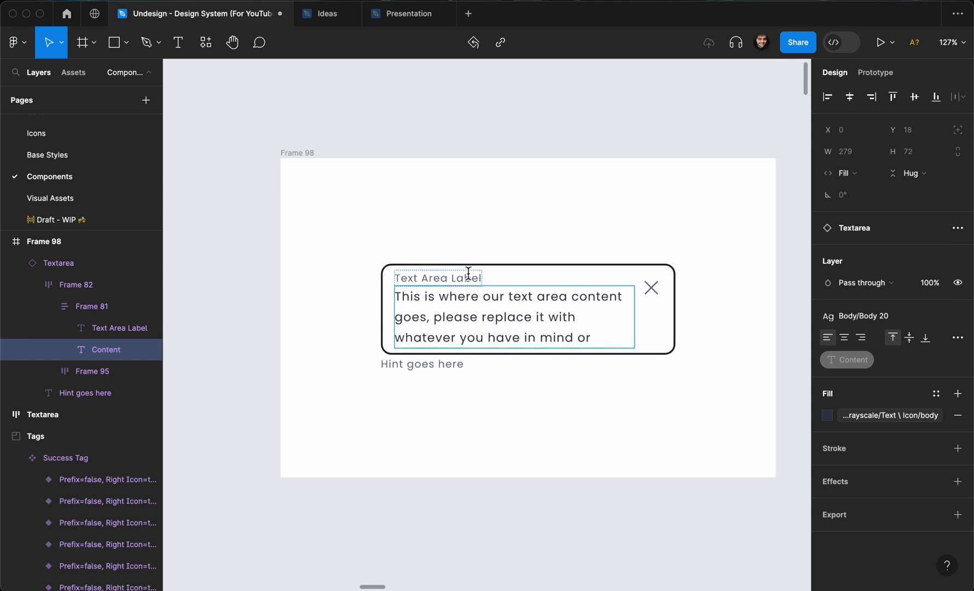
{"action": "left_click", "coordinate": [487, 221]}
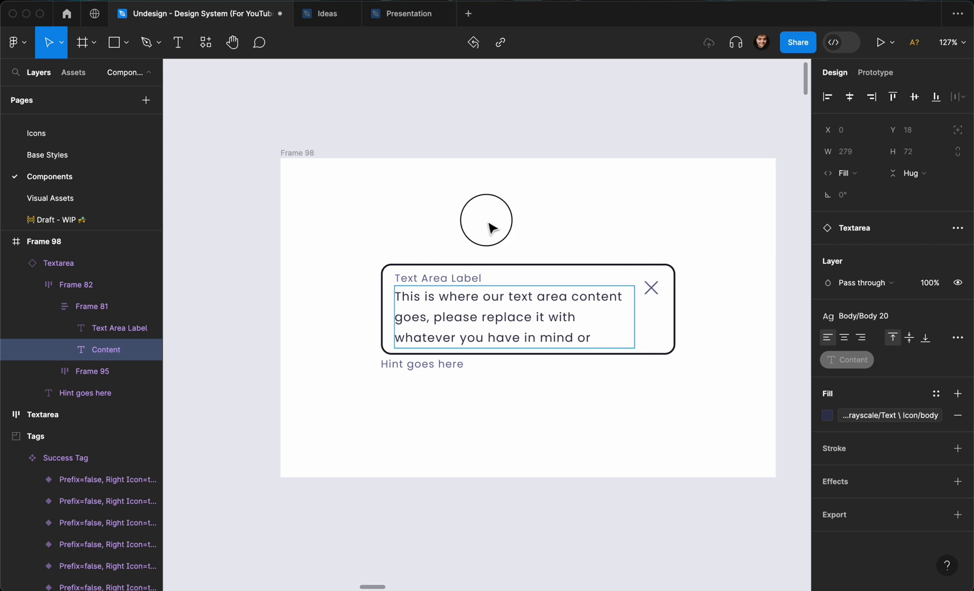
{"action": "left_click", "coordinate": [530, 219]}
Turn on the Textarea instance's underline and set its state to filled.
{"action": "left_click", "coordinate": [516, 296]}
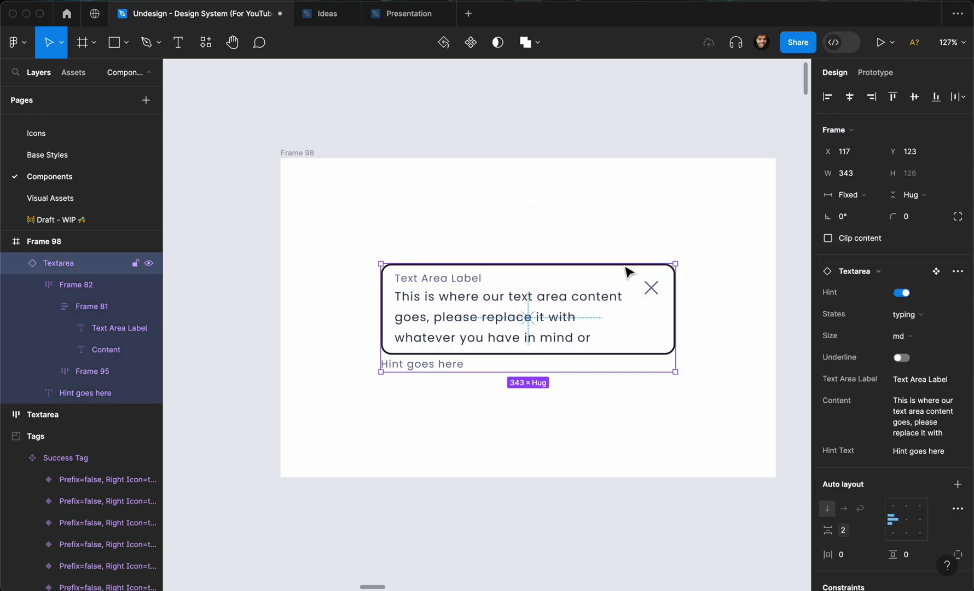
{"action": "left_click", "coordinate": [902, 358]}
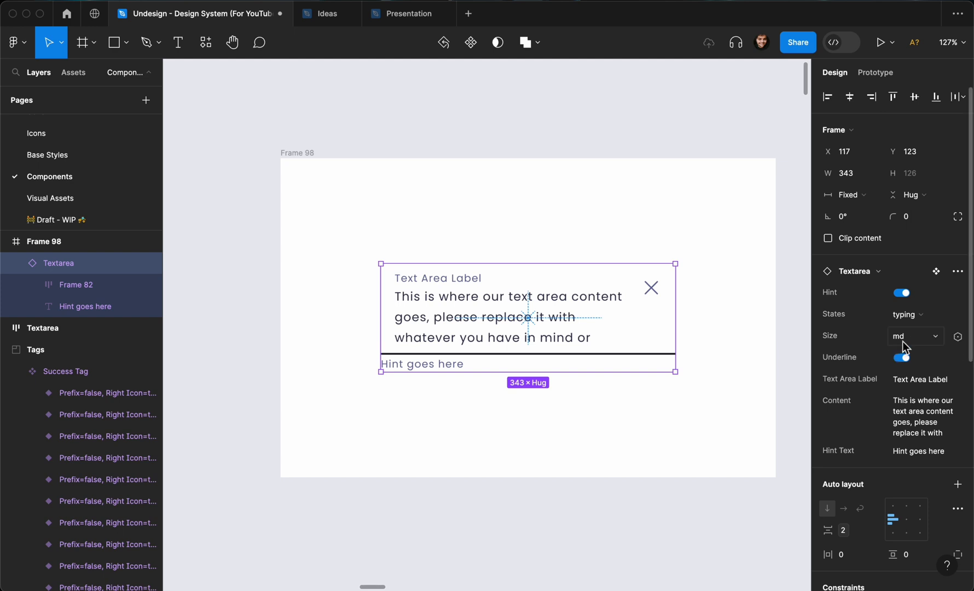
{"action": "left_click", "coordinate": [906, 315]}
{"action": "left_click", "coordinate": [904, 329]}
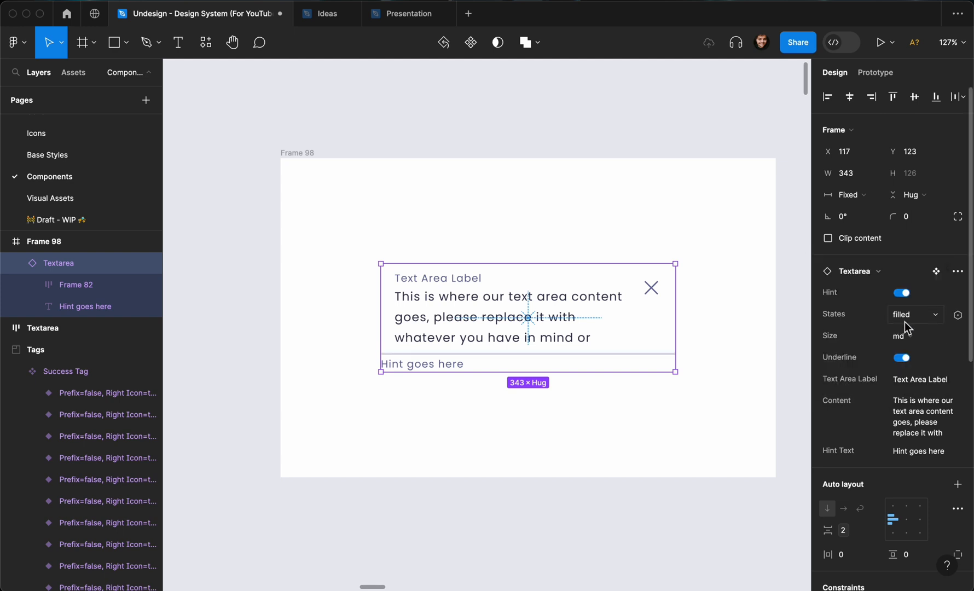
Switch the Textarea instance's state to error, change it to success, and deselect it.
{"action": "left_click", "coordinate": [909, 322]}
{"action": "left_click", "coordinate": [906, 328]}
{"action": "left_click", "coordinate": [906, 315]}
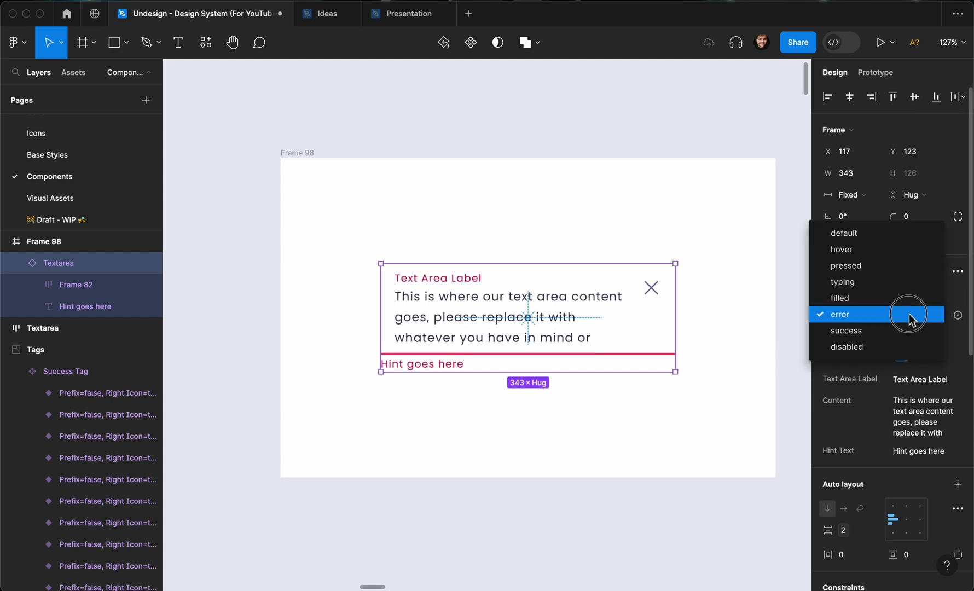
{"action": "left_click", "coordinate": [897, 329]}
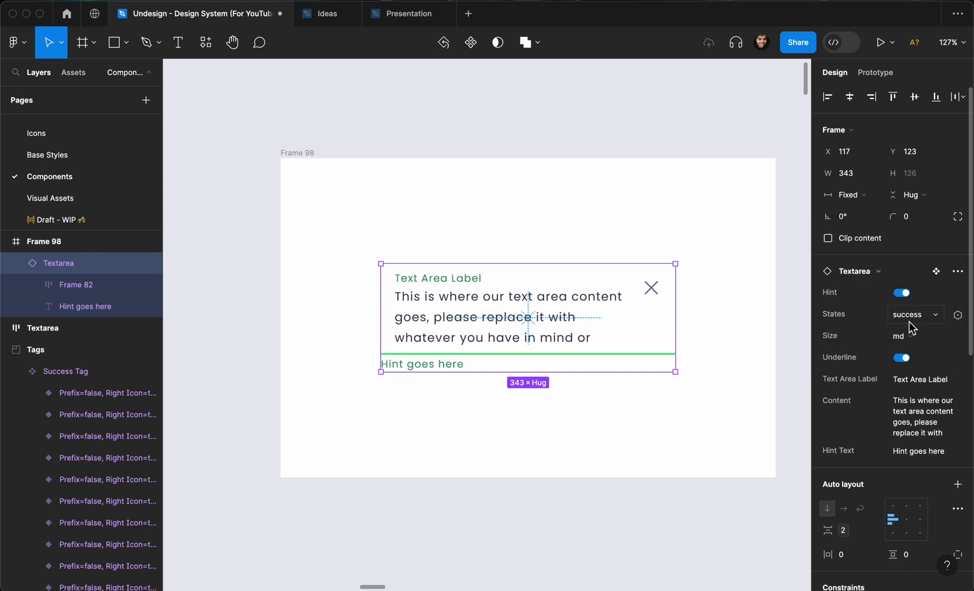
{"action": "left_click", "coordinate": [913, 318]}
{"action": "left_click", "coordinate": [728, 343]}
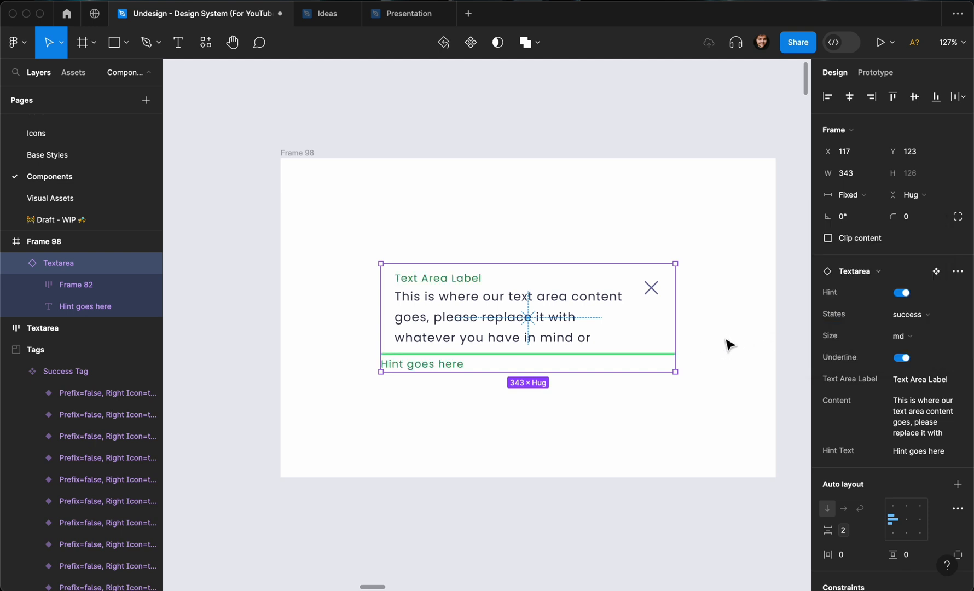
{"action": "left_click", "coordinate": [710, 306]}
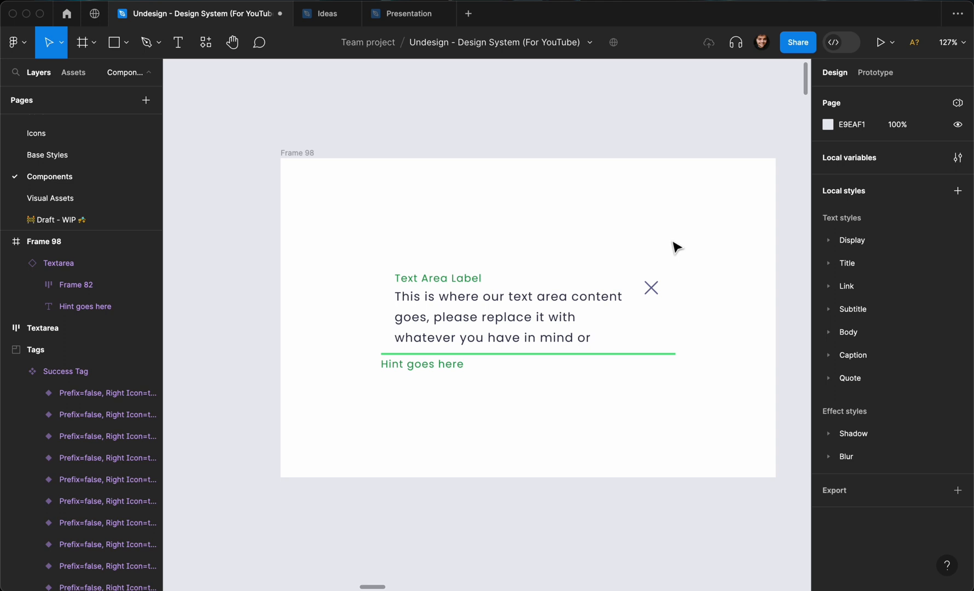
Narrow the Textarea instance to a width of 236 and centre it horizontally within Frame 98.
{"action": "left_click", "coordinate": [629, 290]}
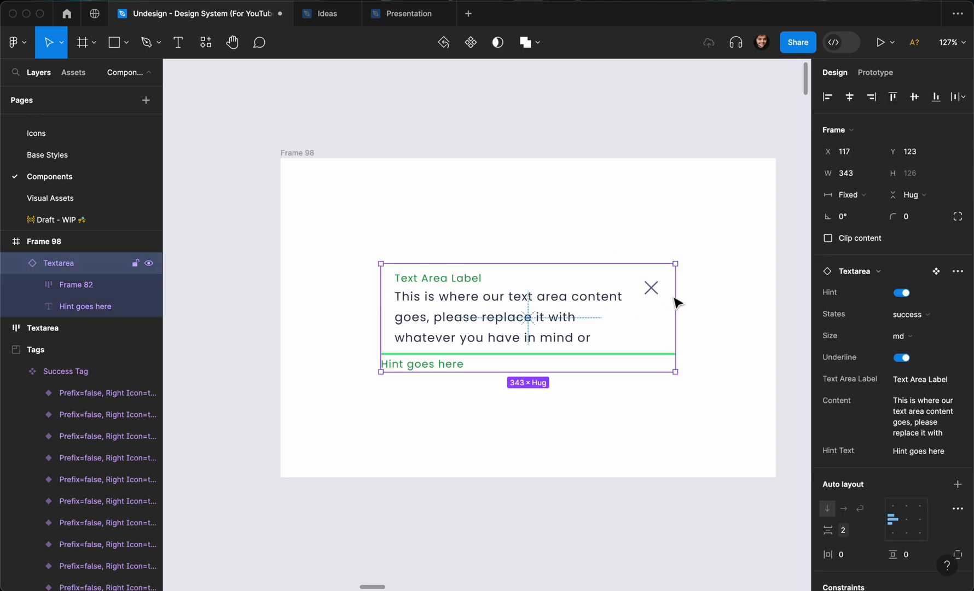
{"action": "left_click_drag", "start_coordinate": [626, 298], "coordinate": [583, 296]}
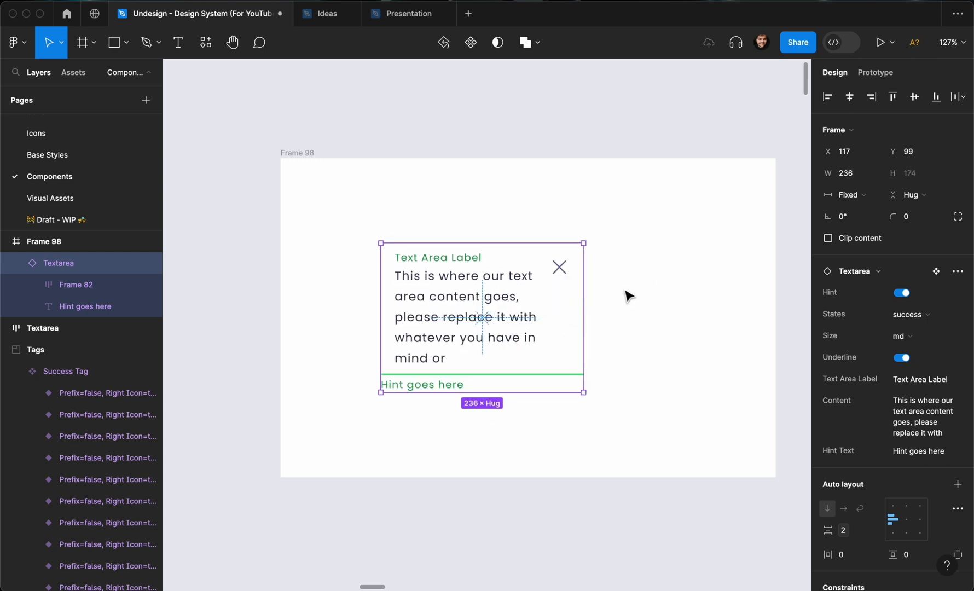
{"action": "scroll", "coordinate": [621, 295], "scroll_direction": "down", "scroll_amount": 8}
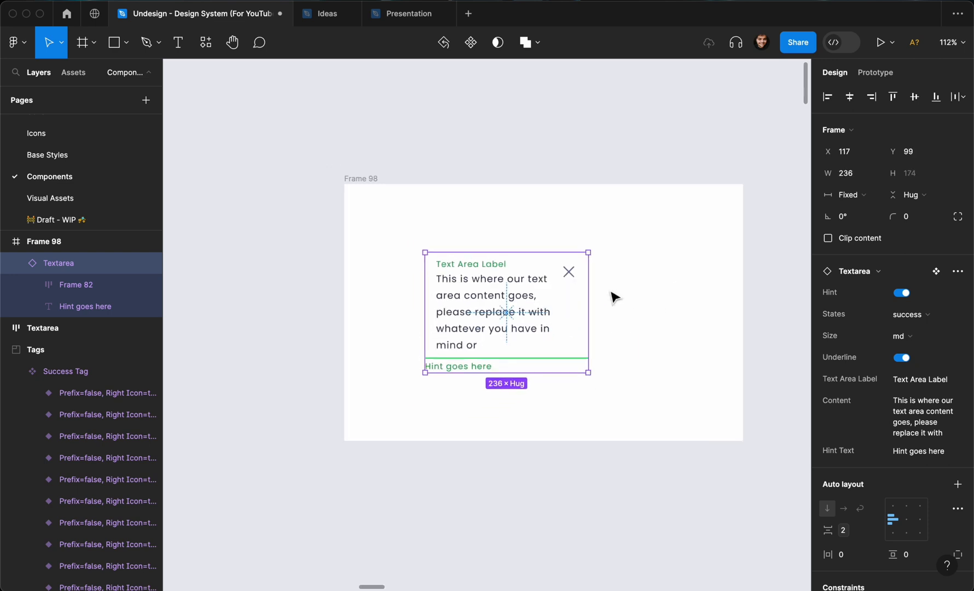
{"action": "scroll", "coordinate": [615, 297], "scroll_direction": "down", "scroll_amount": 3}
{"action": "scroll", "coordinate": [614, 297], "scroll_direction": "left", "scroll_amount": 8}
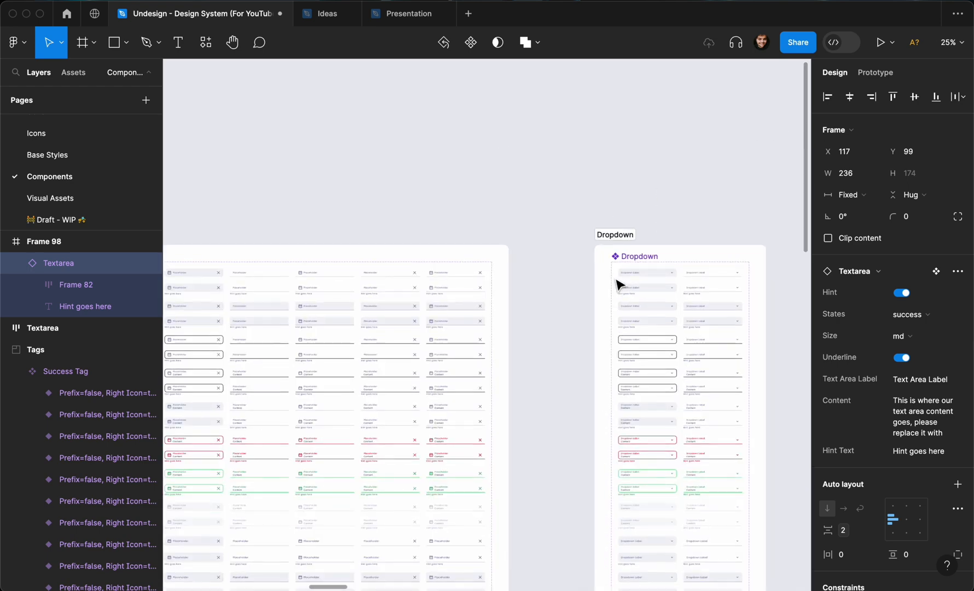
{"action": "scroll", "coordinate": [596, 253], "scroll_direction": "left", "scroll_amount": 8}
{"action": "scroll", "coordinate": [596, 253], "scroll_direction": "right", "scroll_amount": 8}
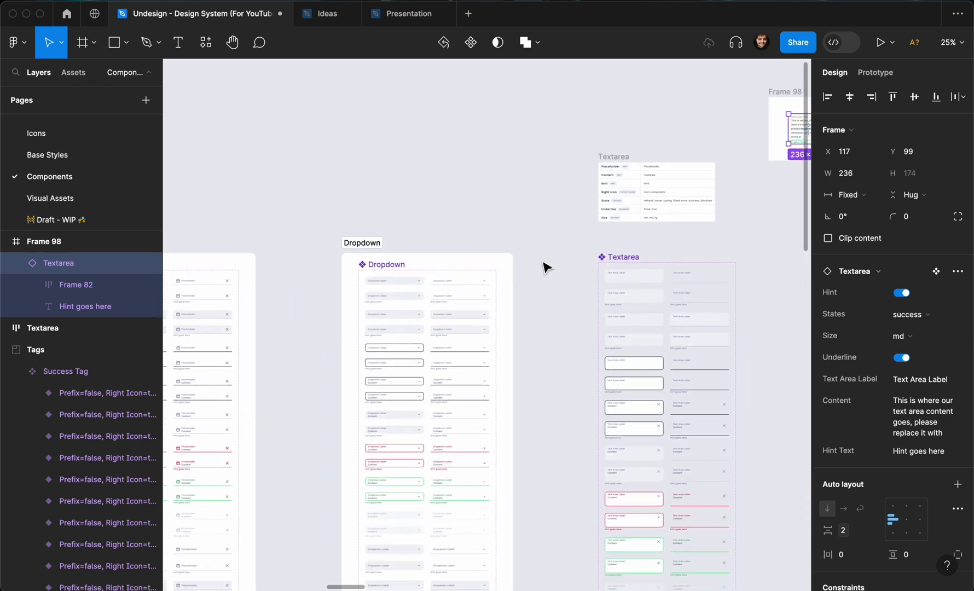
{"action": "scroll", "coordinate": [658, 194], "scroll_direction": "right", "scroll_amount": 3}
{"action": "scroll", "coordinate": [633, 205], "scroll_direction": "up", "scroll_amount": 4}
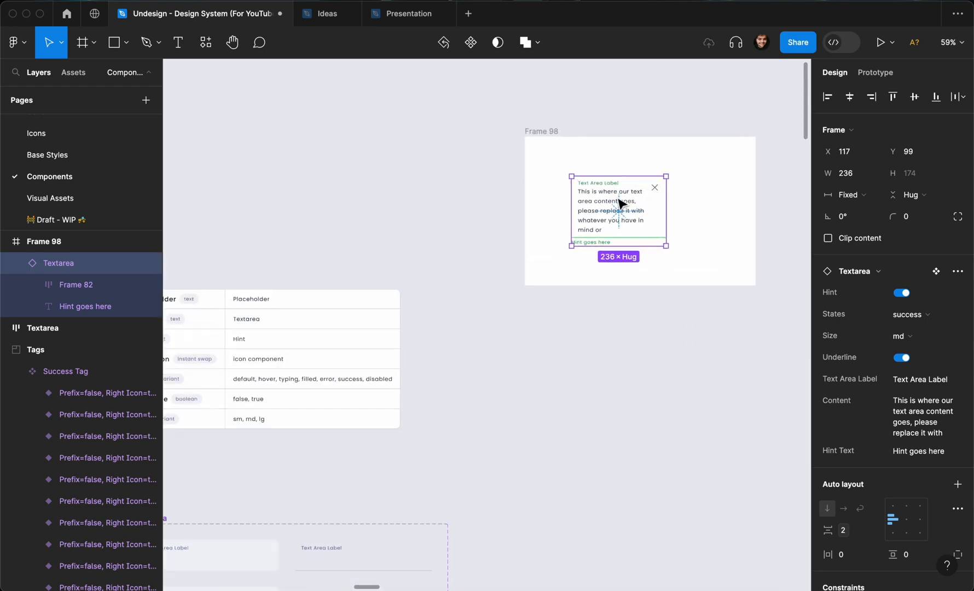
{"action": "scroll", "coordinate": [623, 209], "scroll_direction": "up", "scroll_amount": 3}
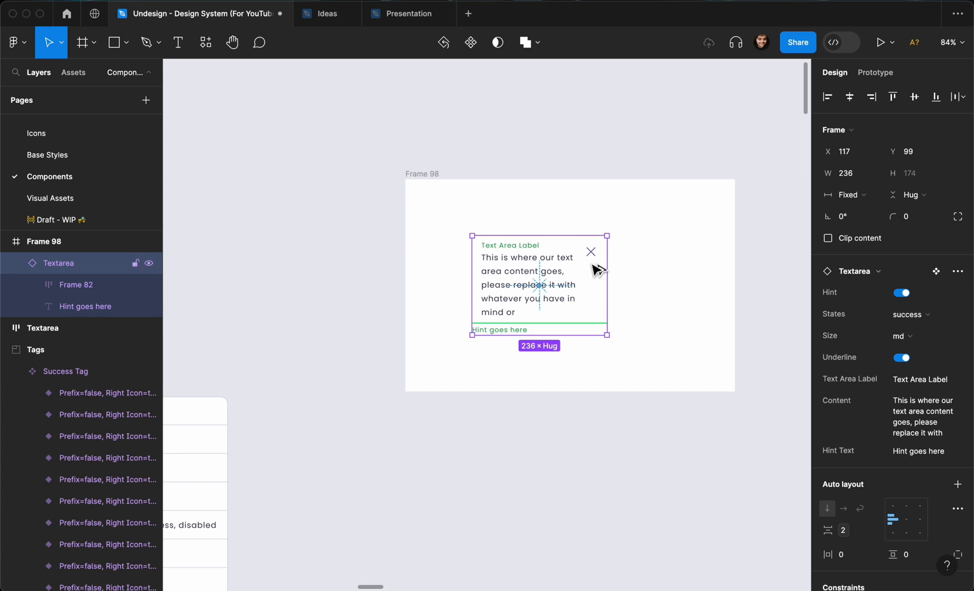
{"action": "key", "text": "alt+h"}
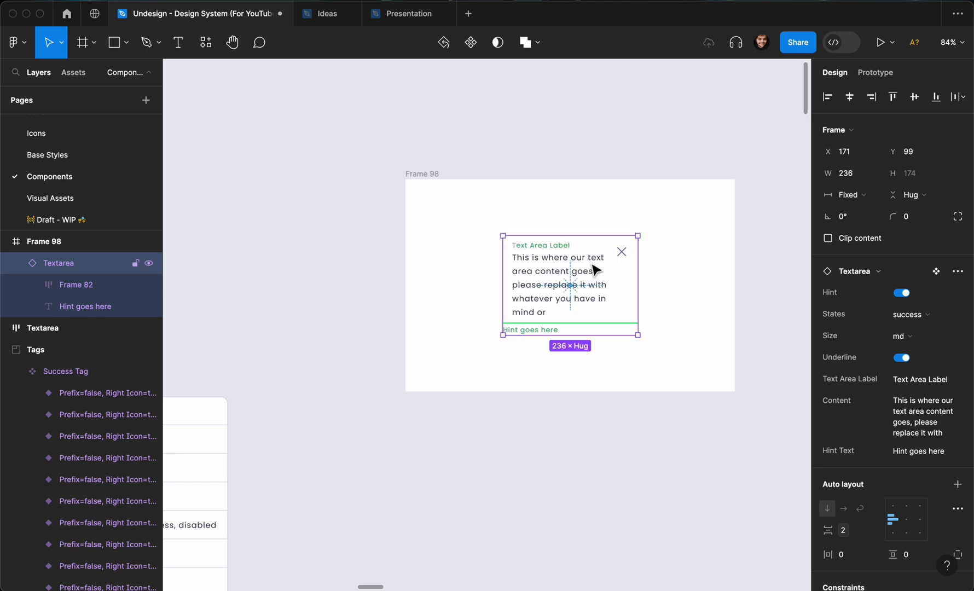